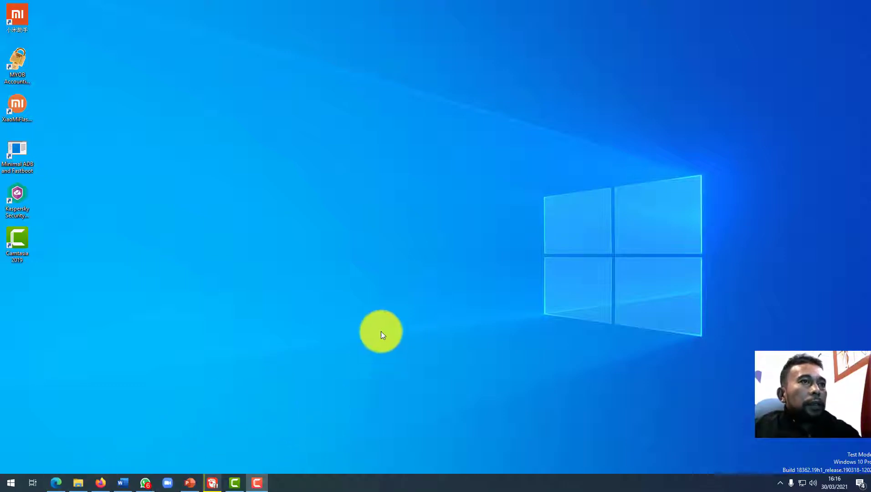
Restore the Firefox window showing the zoom.us home page from the taskbar.
click(101, 482)
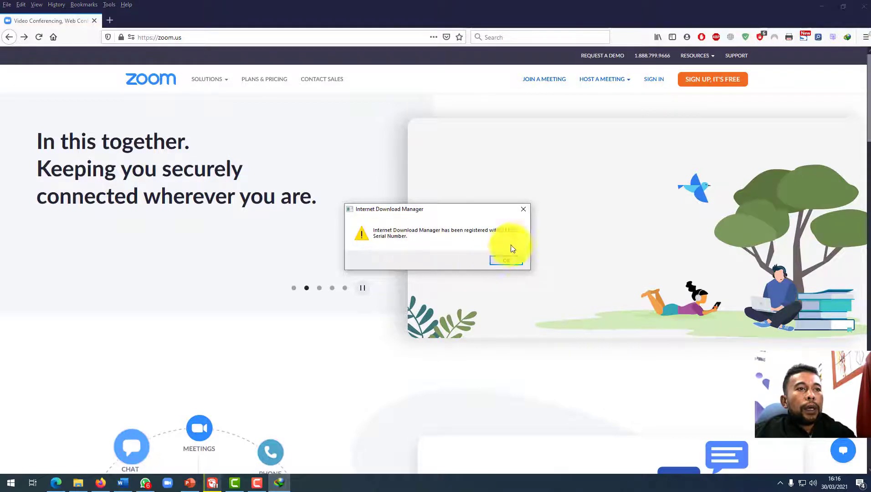
Dismiss the download-manager notice, go to Zoom's sign-in page and choose Google sign-in.
click(523, 209)
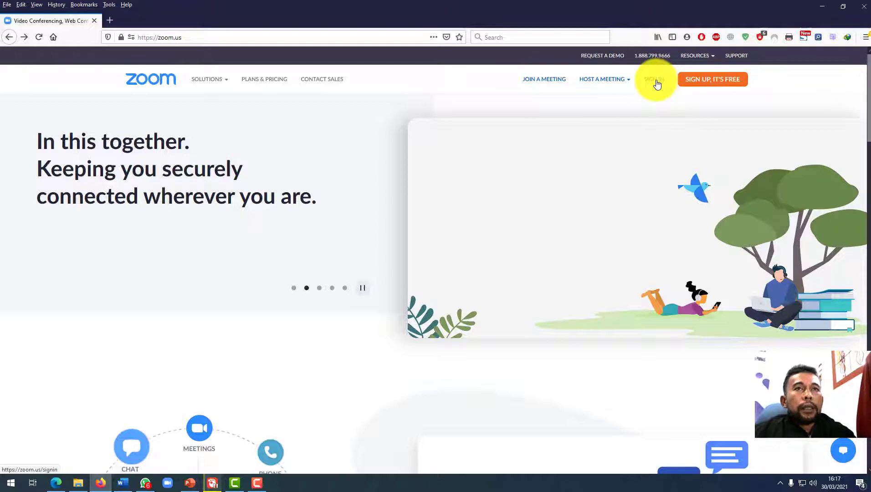
click(655, 80)
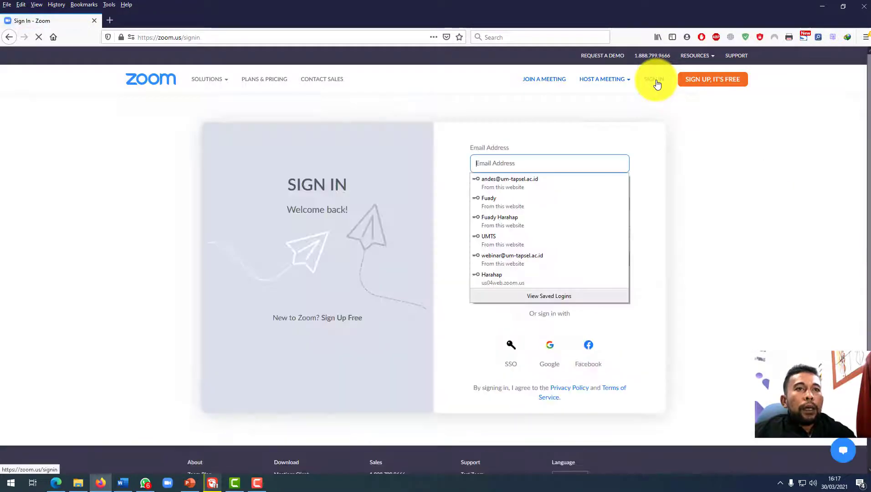
click(768, 219)
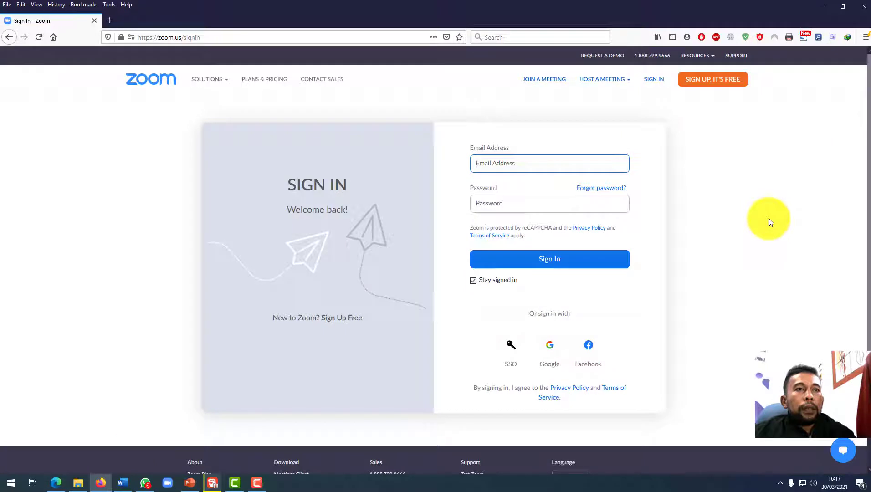
click(549, 348)
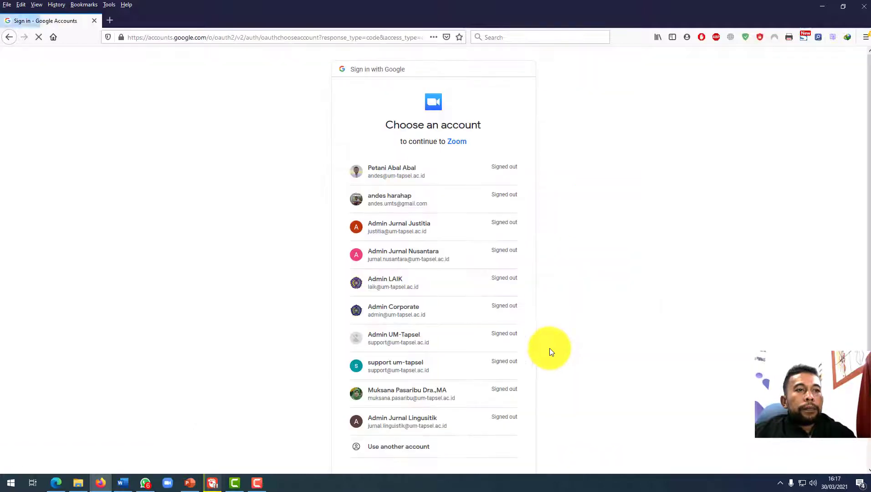
Sign in with another Google account using the saved Zoom e-mail address and its password.
scroll(510, 309, down, 2)
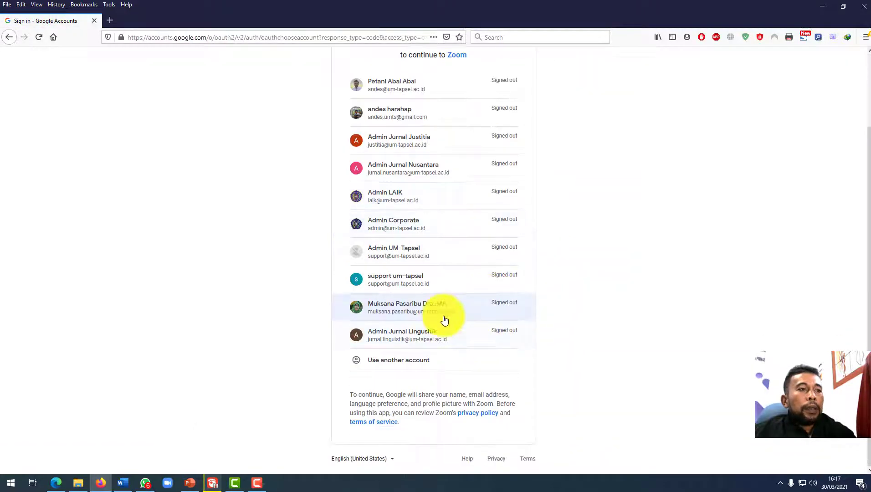
click(423, 358)
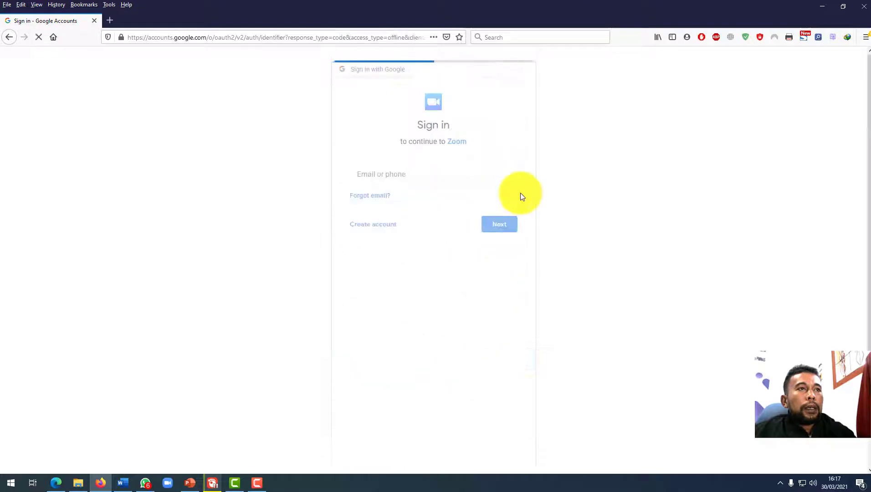
click(428, 255)
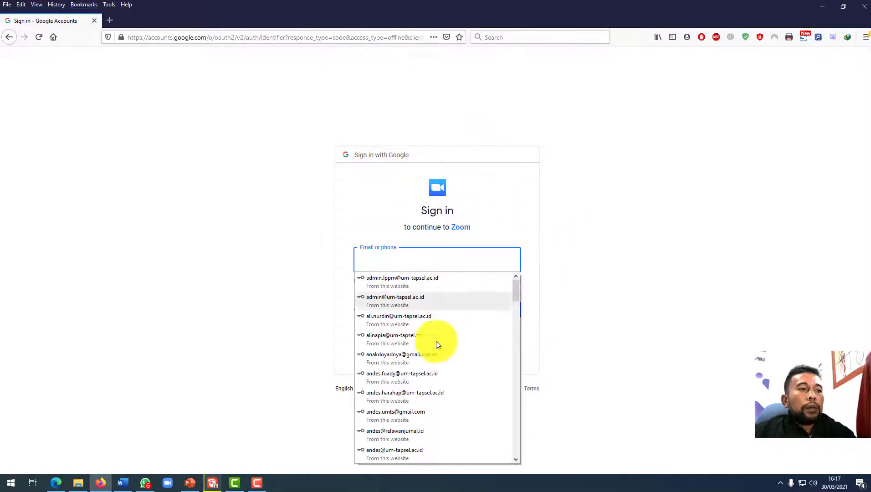
scroll(436, 341, down, 5)
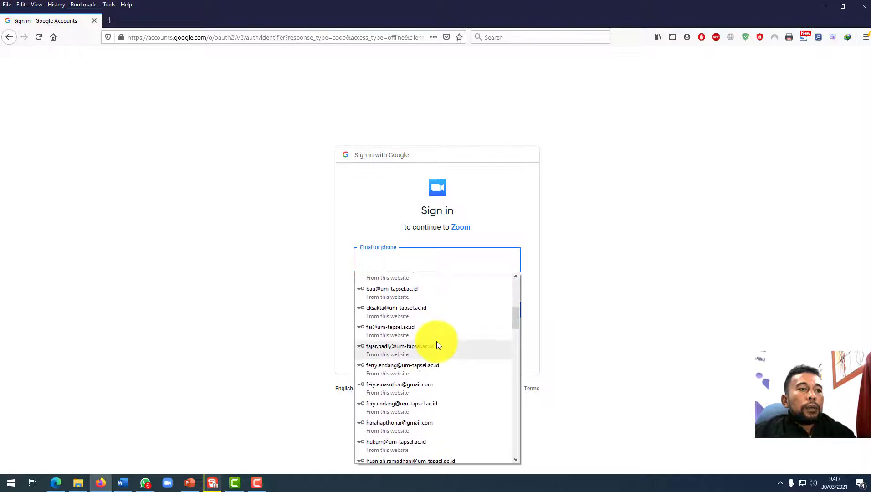
scroll(436, 340, down, 3)
text(zoo)
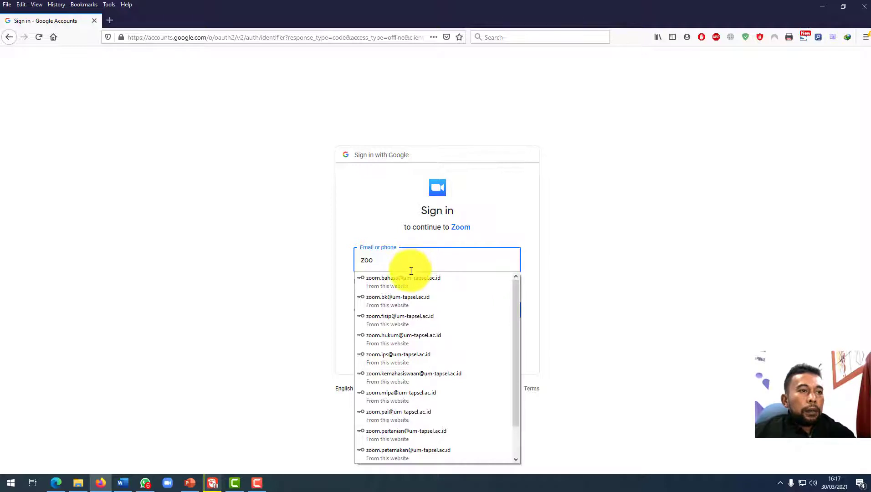
click(402, 357)
click(510, 311)
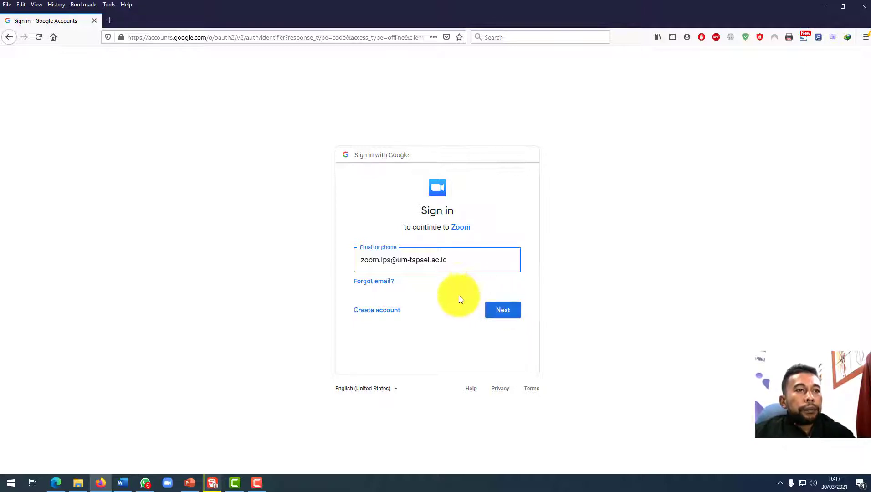
click(505, 313)
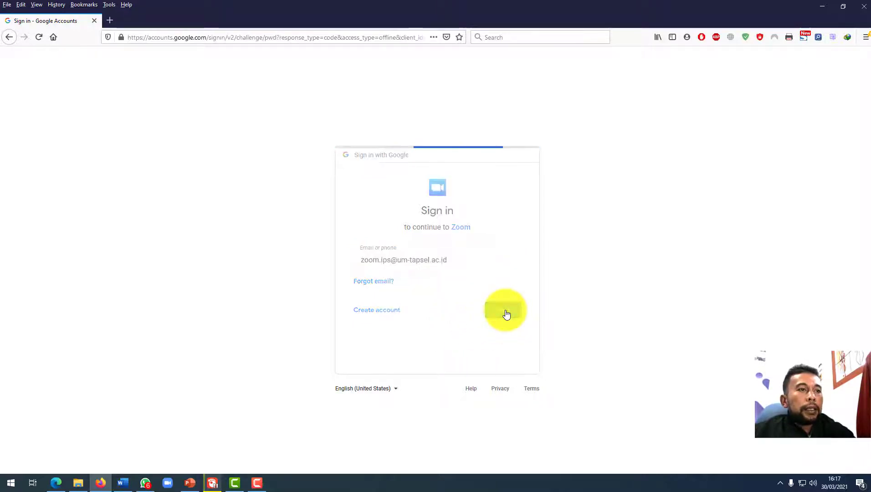
click(509, 326)
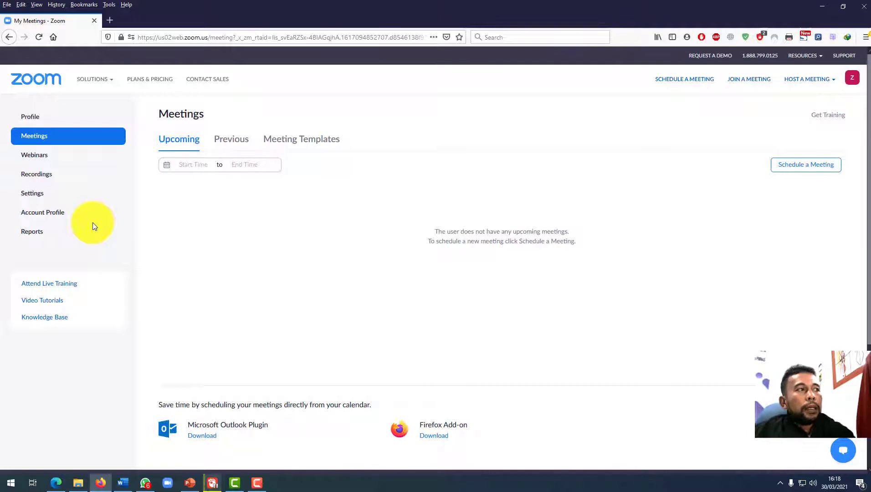
Open the Meetings list and start a new scheduled meeting.
click(43, 144)
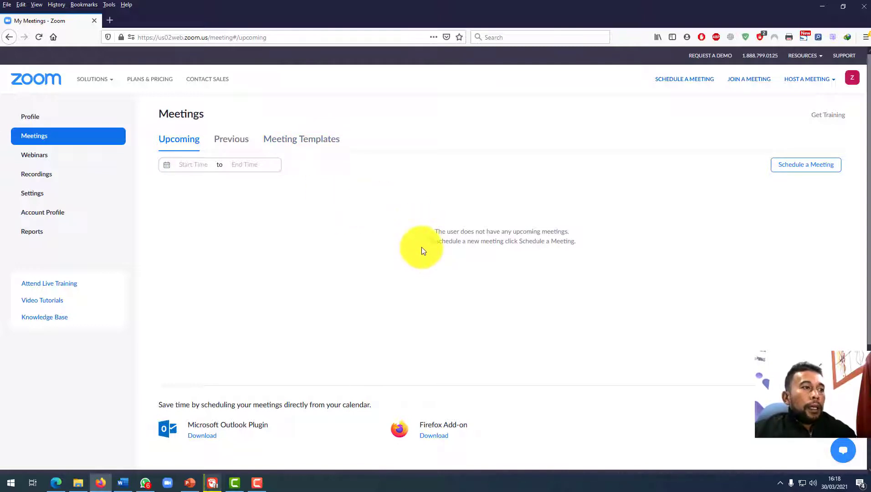
scroll(423, 247, down, 2)
scroll(424, 247, up, 2)
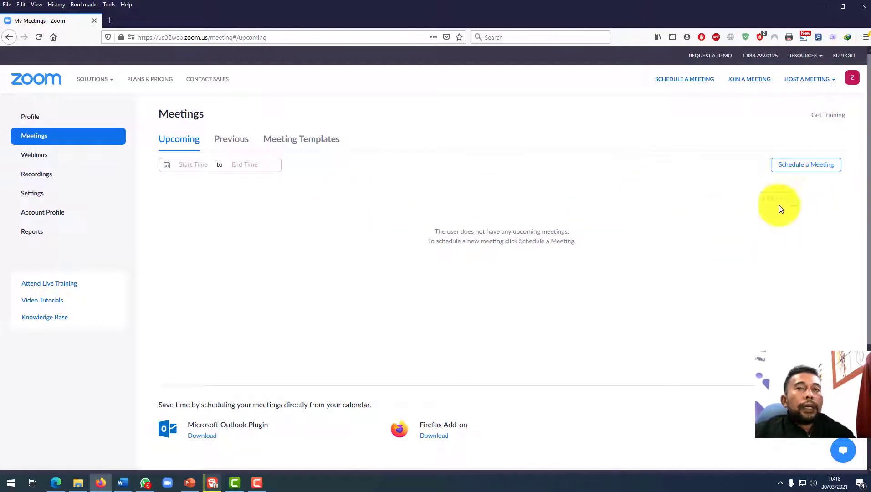
click(804, 165)
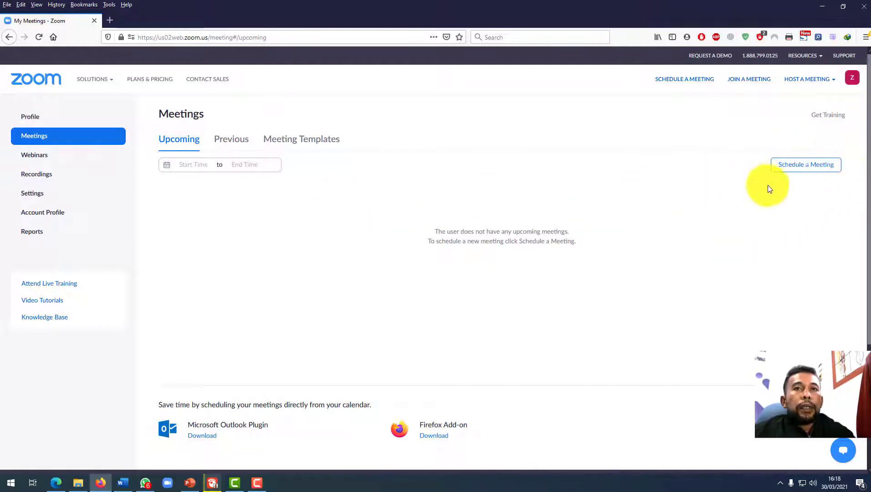
click(796, 172)
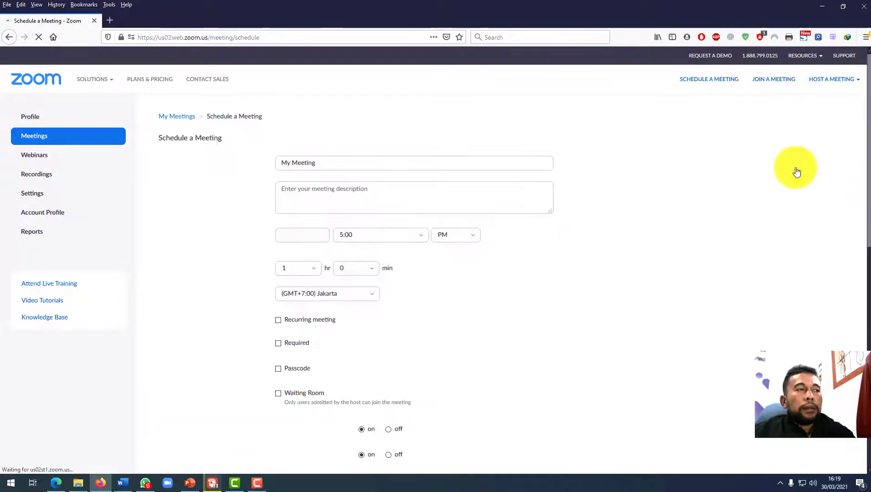
Replace the default 'My Meeting' topic with 'Perkuliahan Hari Senin 4 April 2021'.
click(343, 164)
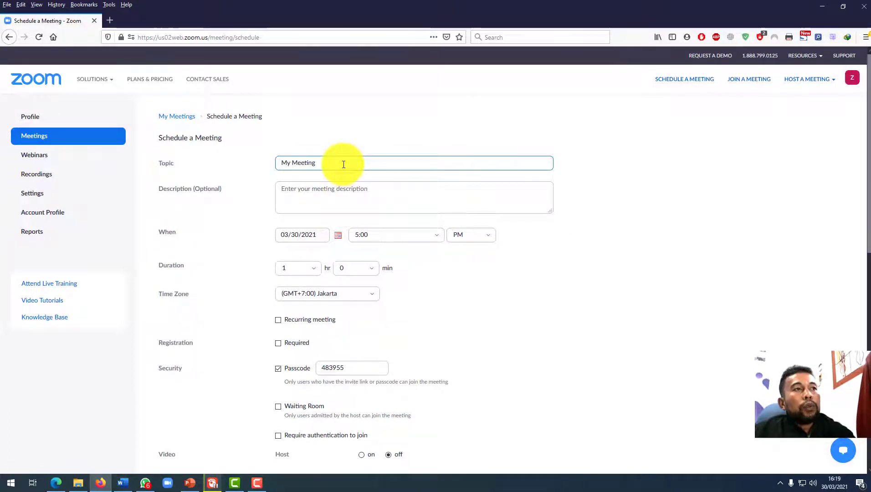
drag(343, 164, 269, 165)
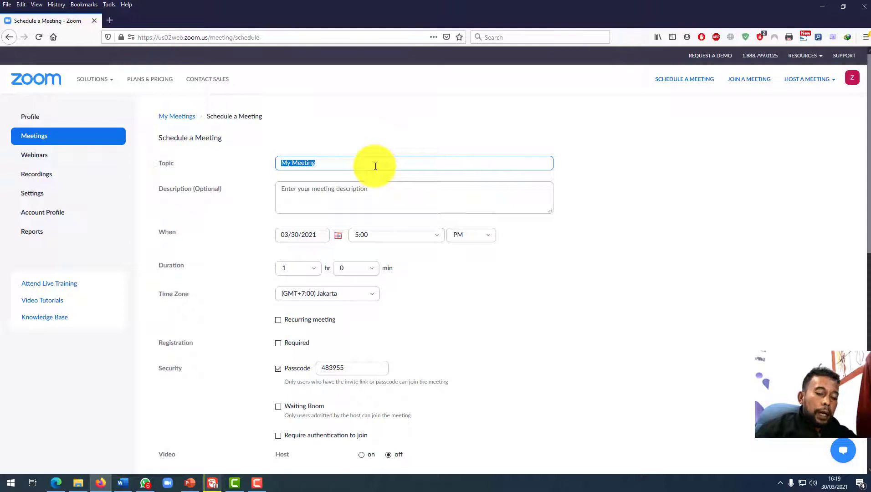
text(Perl)
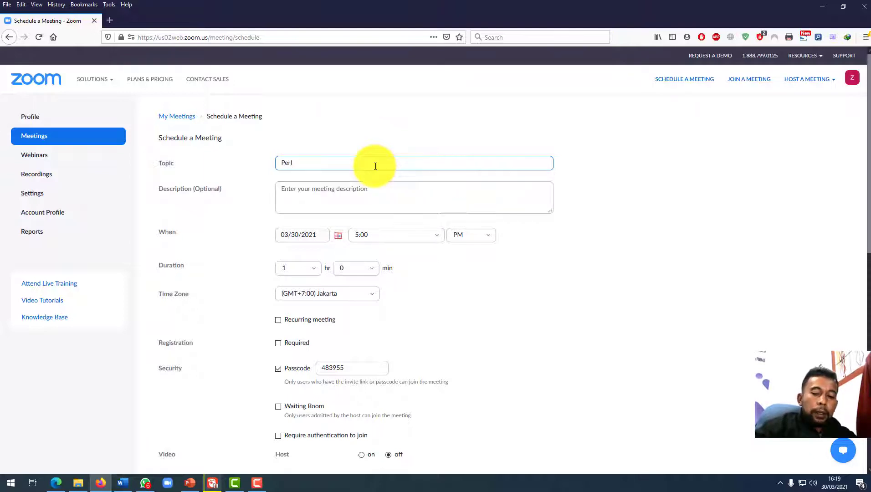
key(BackSpace)
key(BackSpace)
key(BackSpace)
key(BackSpace)
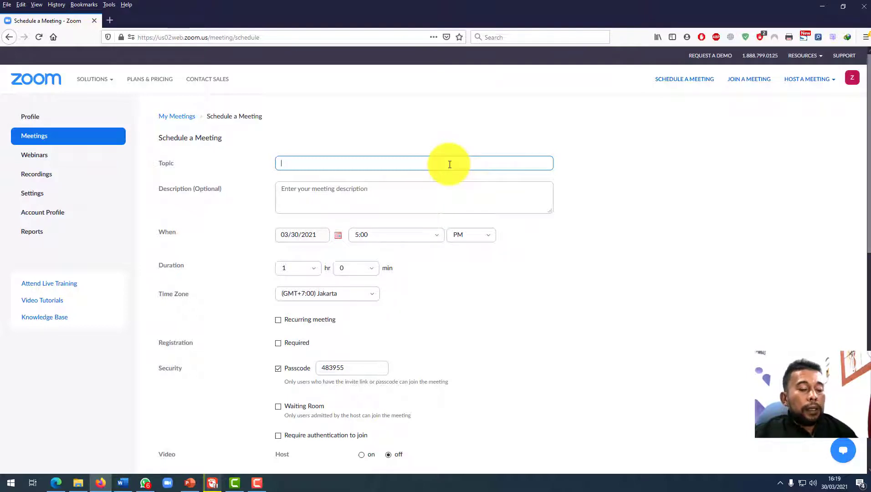
text(L)
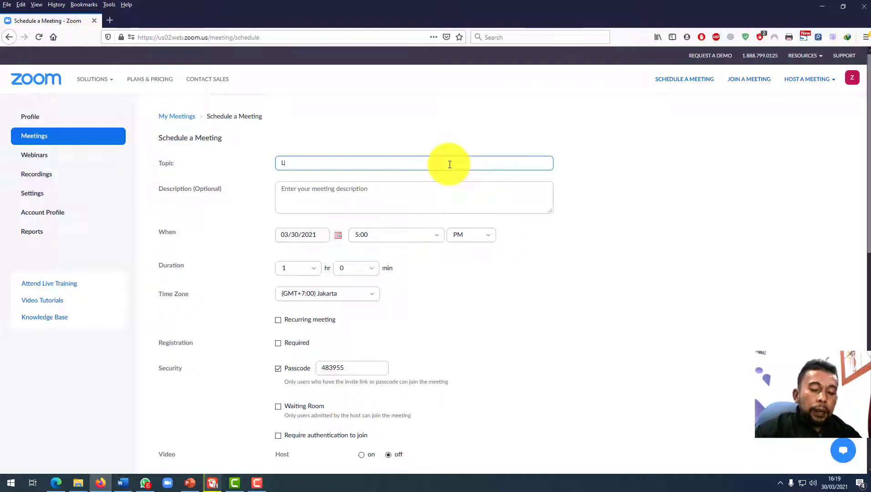
key(BackSpace)
text(Per)
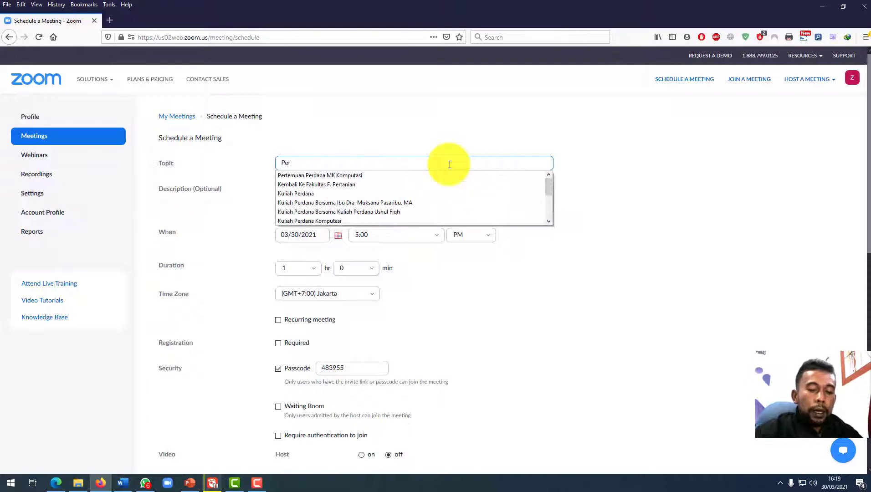
text(kuliahan )
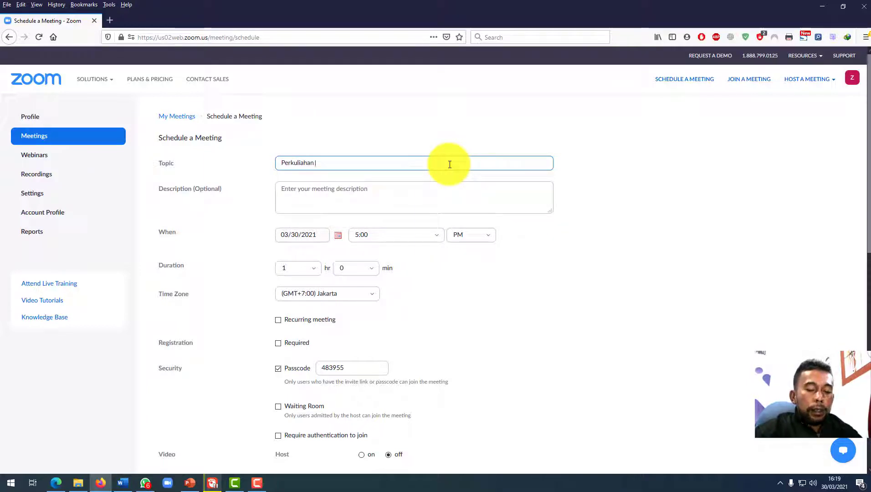
text(HAri Seni)
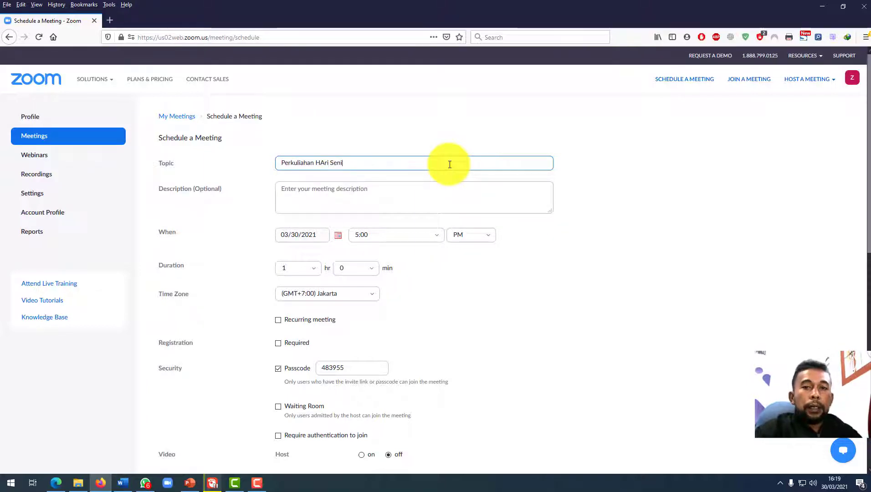
text(n)
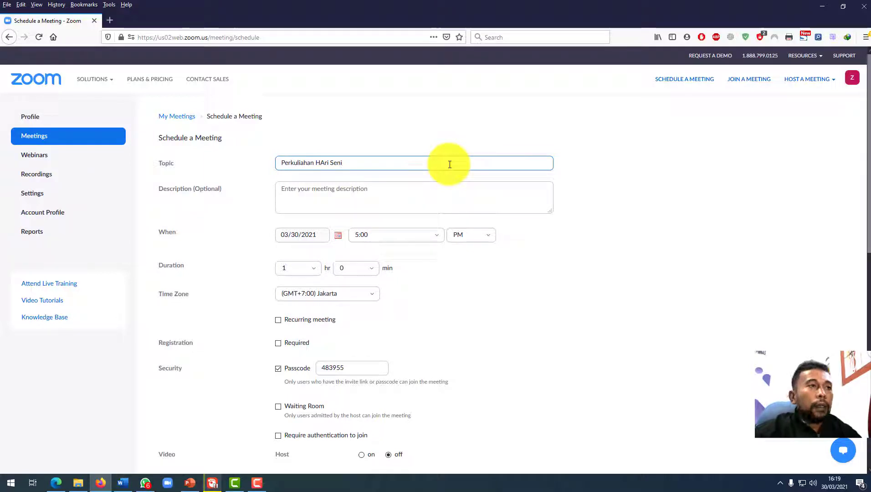
key(BackSpace)
key(BackSpace)
key(BackSpace)
key(BackSpace)
key(BackSpace)
key(BackSpace)
key(BackSpace)
key(BackSpace)
key(BackSpace)
text(ari Senin)
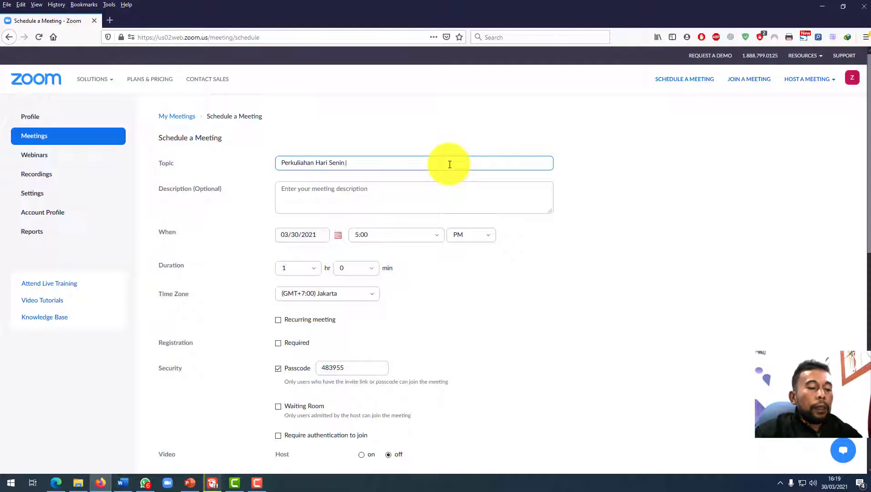
text(4 A)
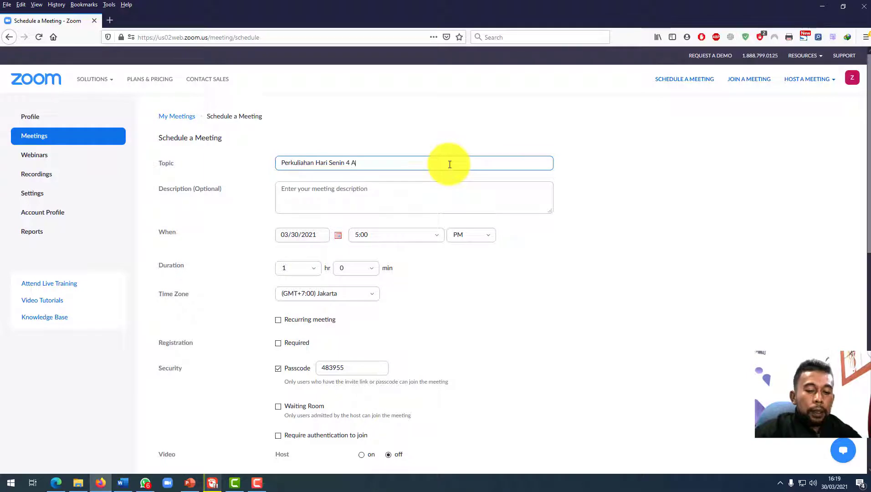
text(pri)
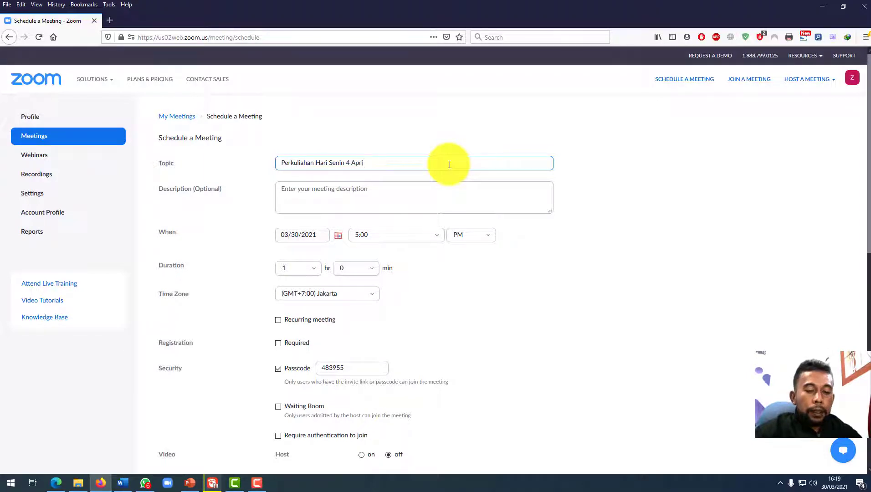
text(l 2021)
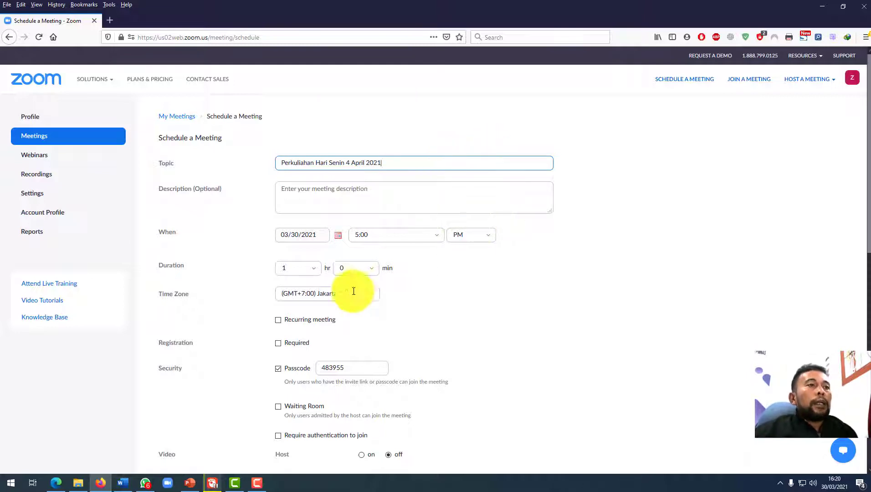
Set the meeting date to 4 April 2021 in the calendar.
click(339, 237)
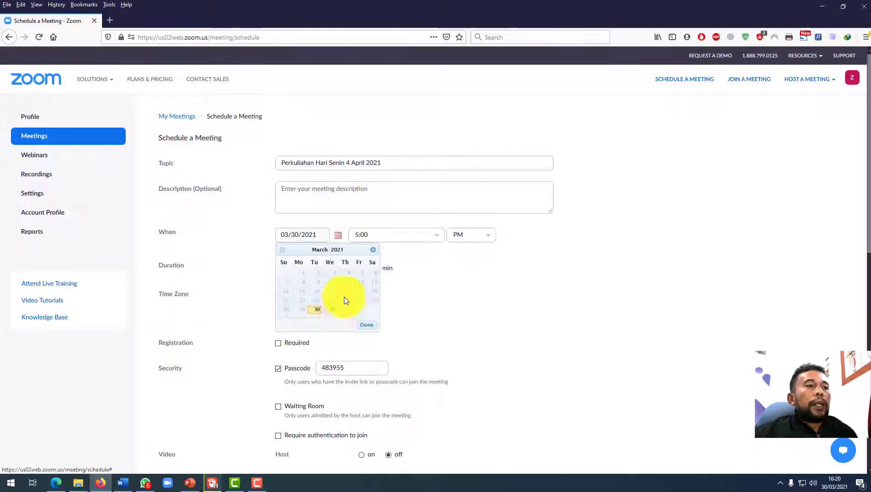
click(374, 251)
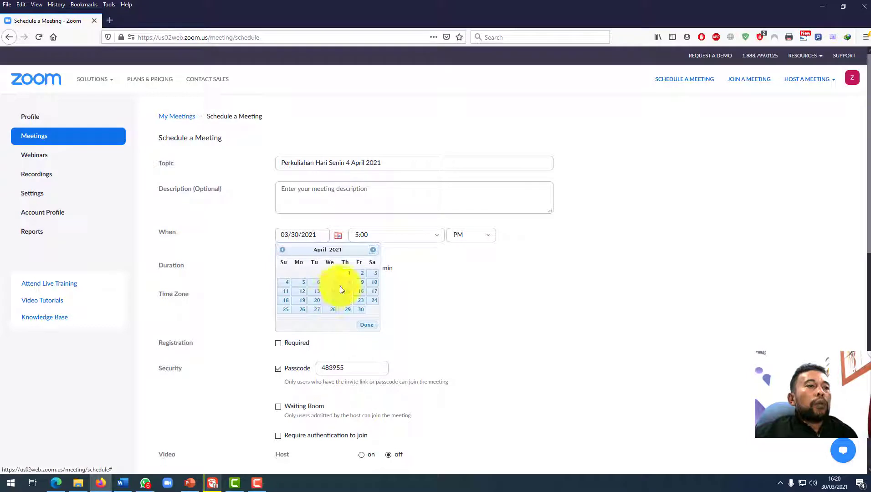
click(287, 283)
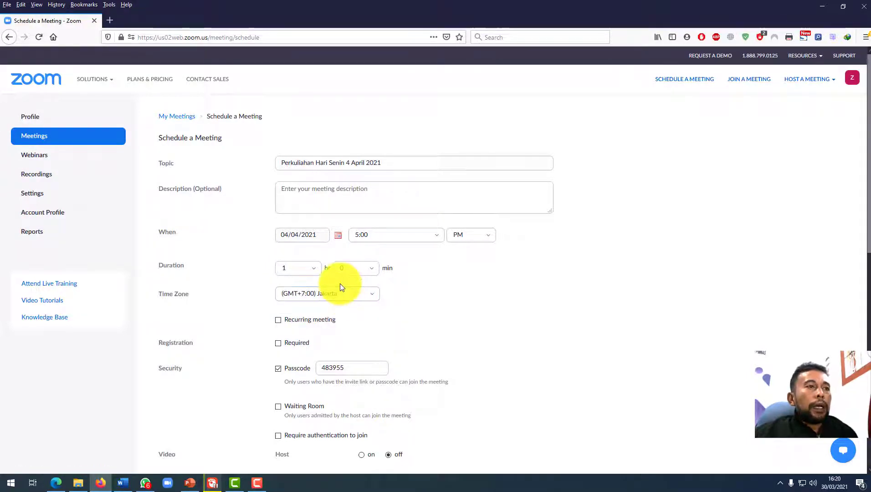
Set the start time to 8:00 PM and the duration to 12 hours.
click(435, 237)
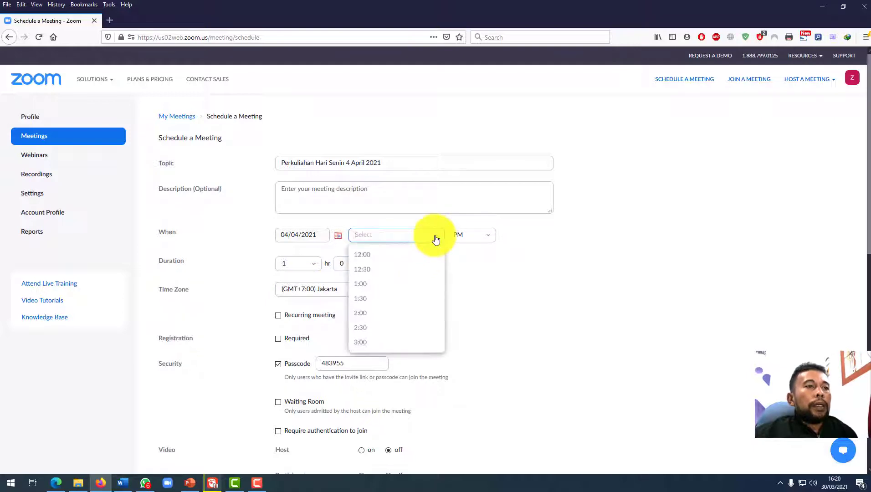
scroll(388, 294, up, 2)
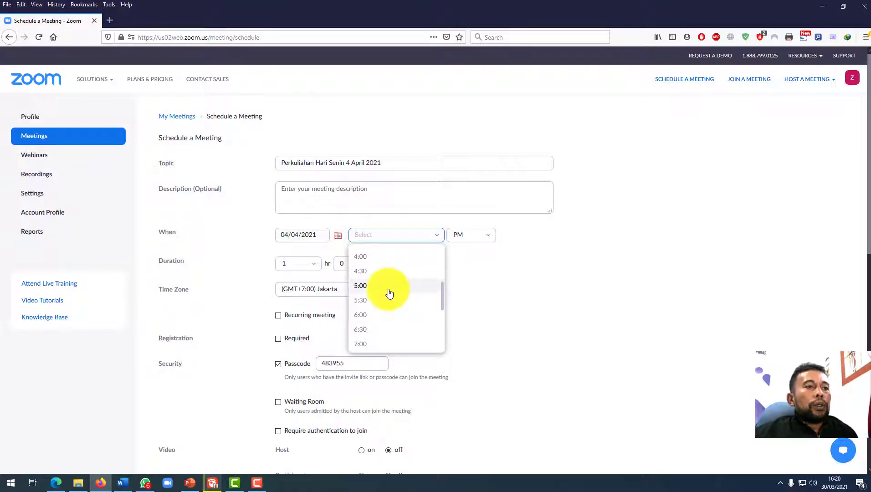
scroll(389, 294, down, 3)
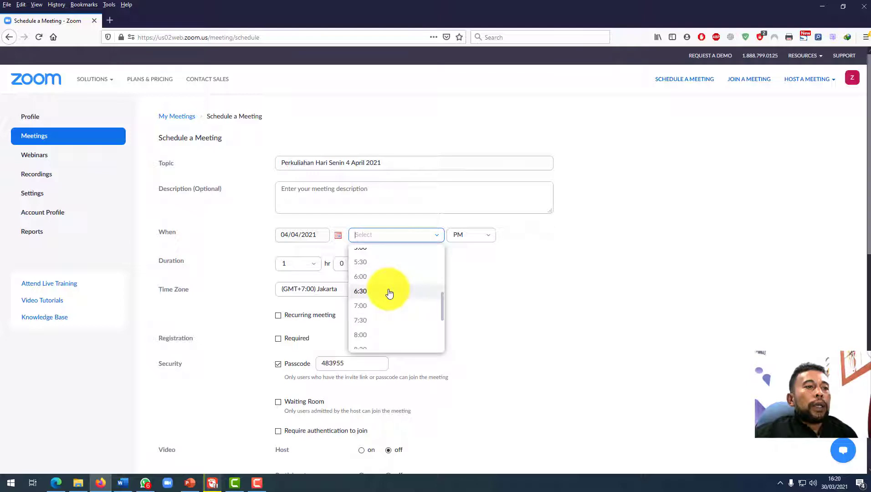
click(381, 334)
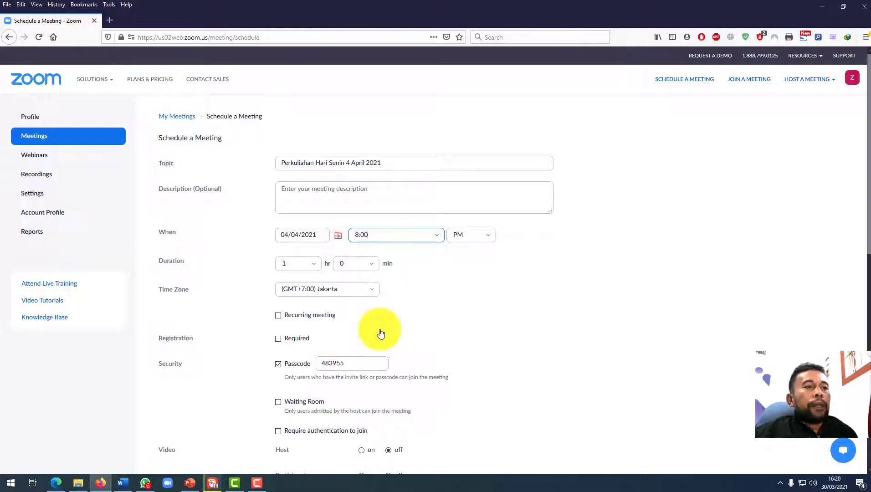
click(315, 265)
scroll(300, 355, down, 2)
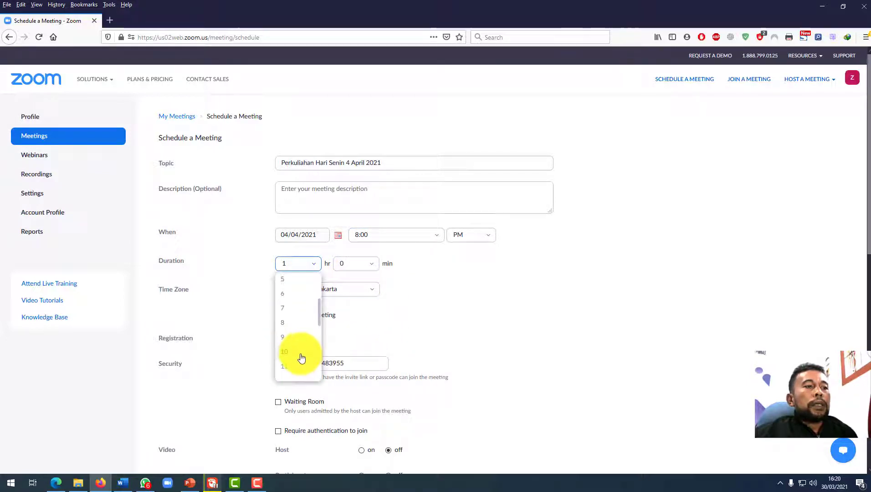
scroll(298, 346, down, 2)
click(293, 313)
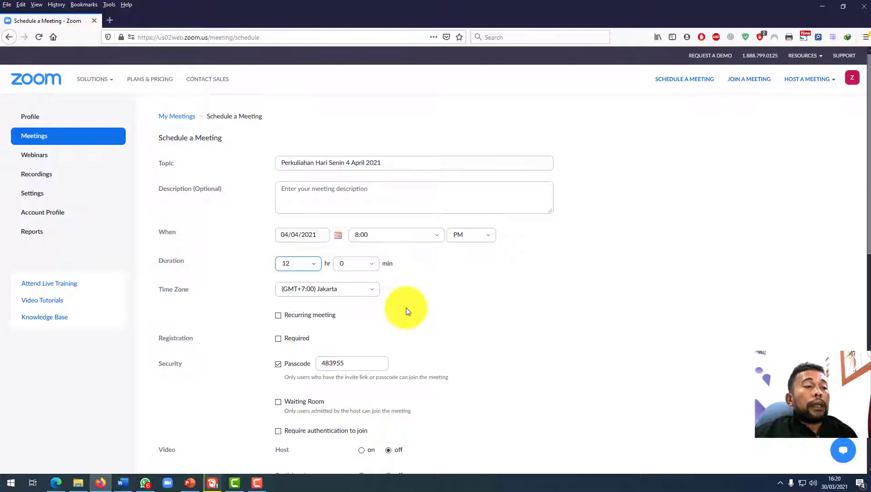
Replace the existing meeting passcode with a new passcode.
scroll(406, 307, down, 2)
scroll(406, 307, up, 2)
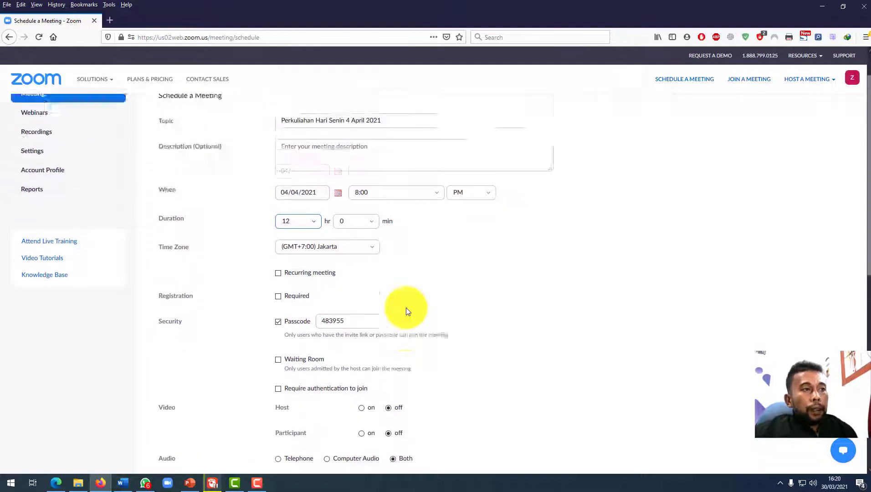
scroll(406, 308, down, 1)
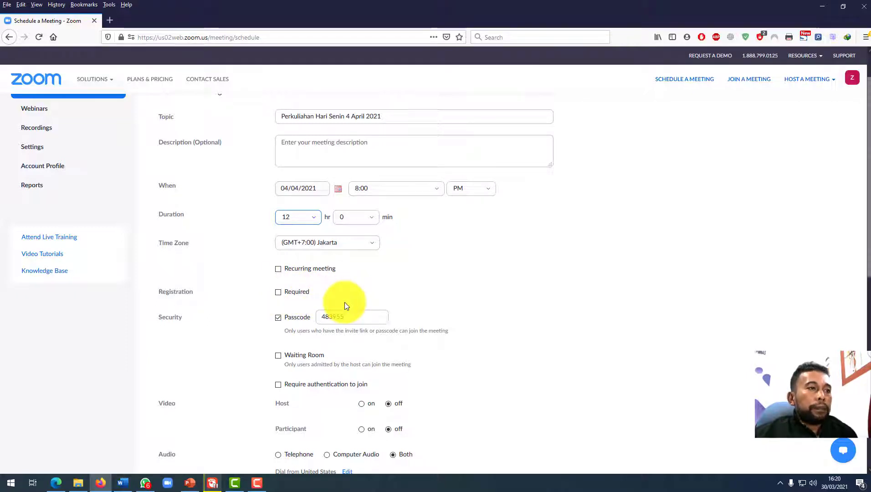
scroll(345, 303, down, 1)
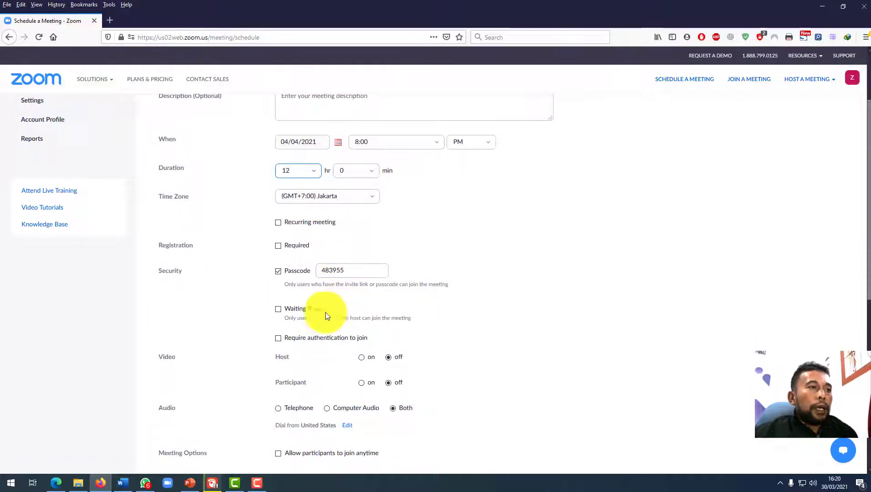
drag(344, 272, 284, 271)
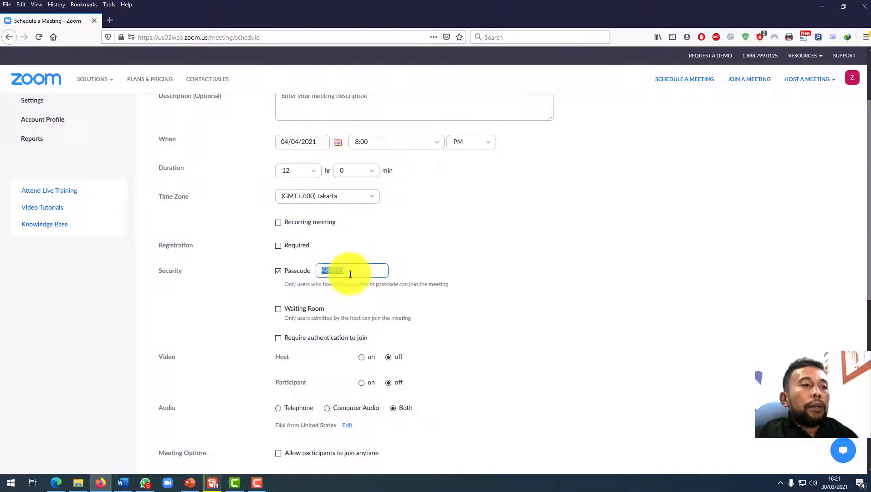
text(123456)
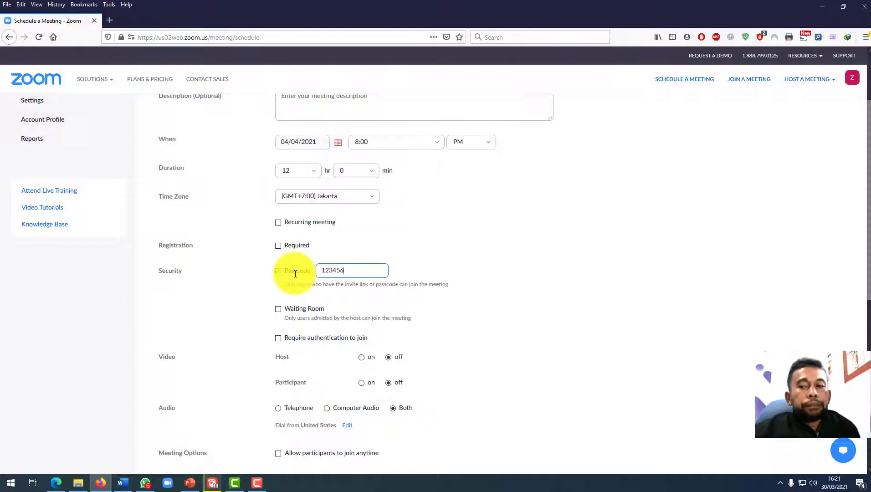
Tick the Waiting Room option and then untick it, leaving it disabled.
scroll(363, 297, down, 1)
scroll(361, 294, down, 2)
scroll(314, 269, up, 1)
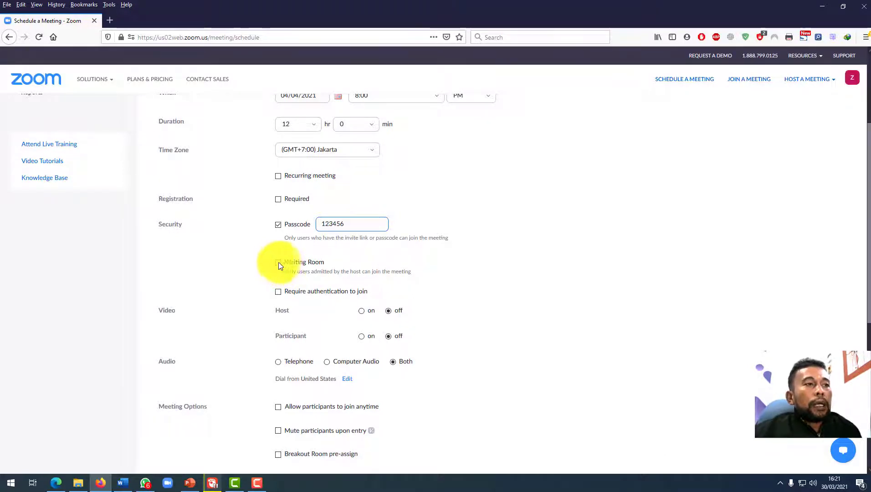
click(278, 263)
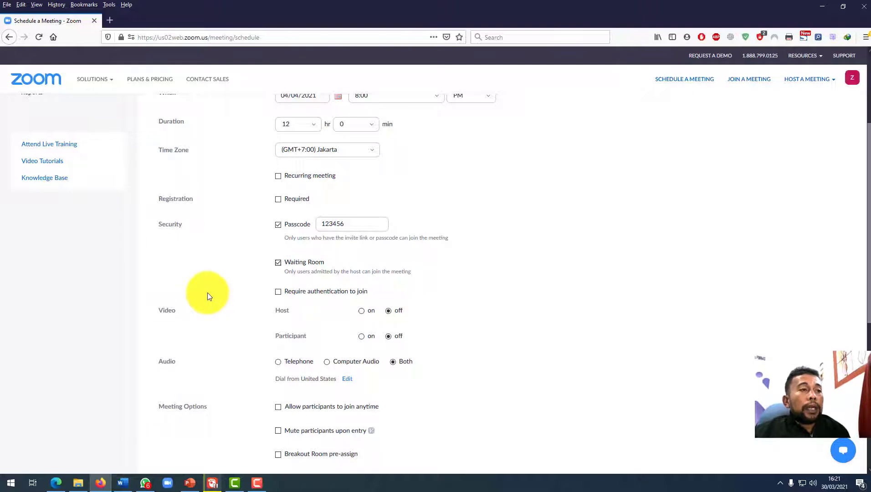
click(277, 264)
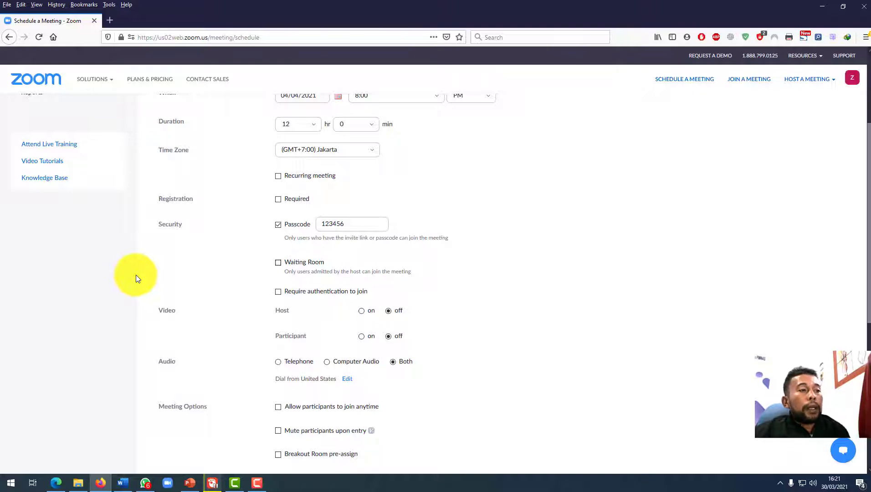
scroll(135, 275, down, 1)
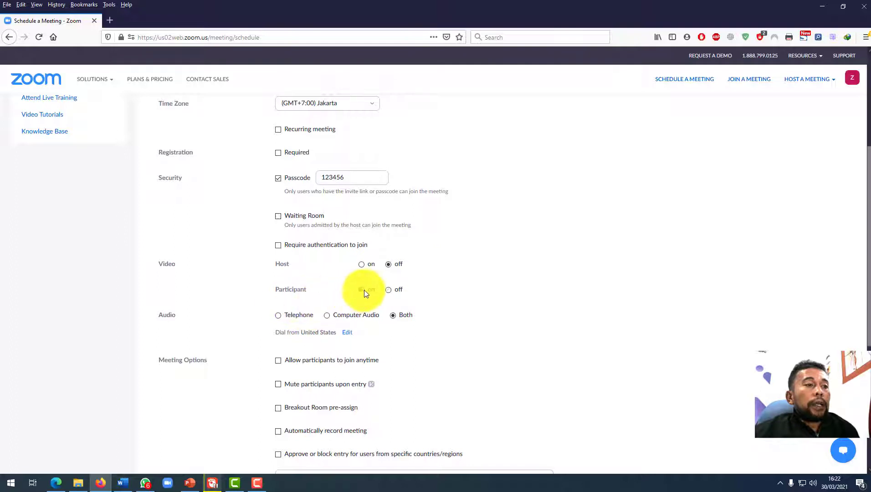
Scroll through the Video, Audio and Meeting Options sections of the scheduling form.
scroll(428, 301, down, 1)
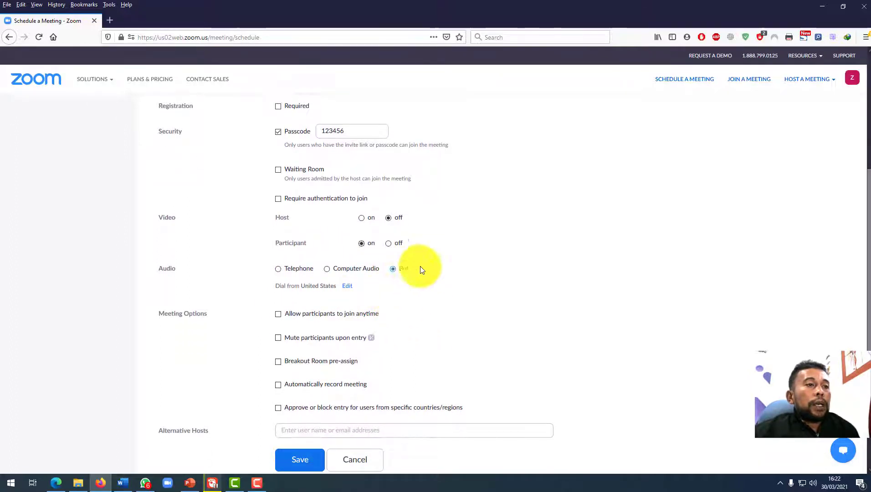
scroll(417, 292, down, 1)
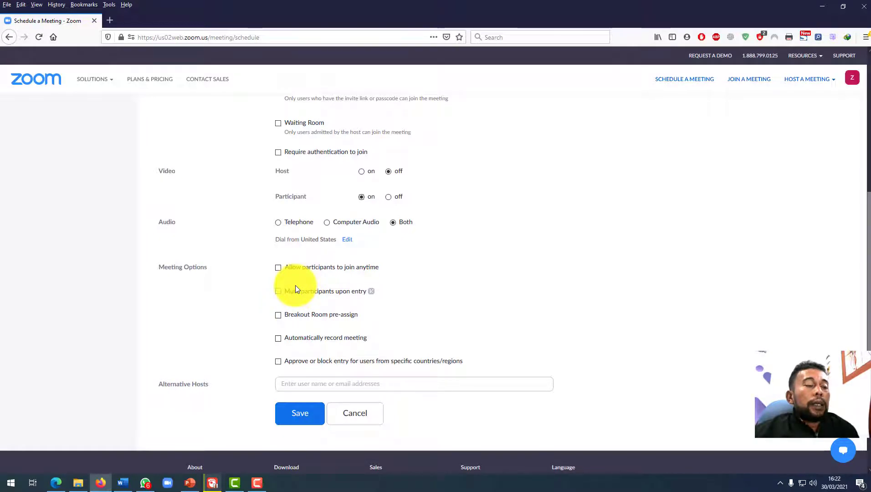
scroll(295, 287, up, 4)
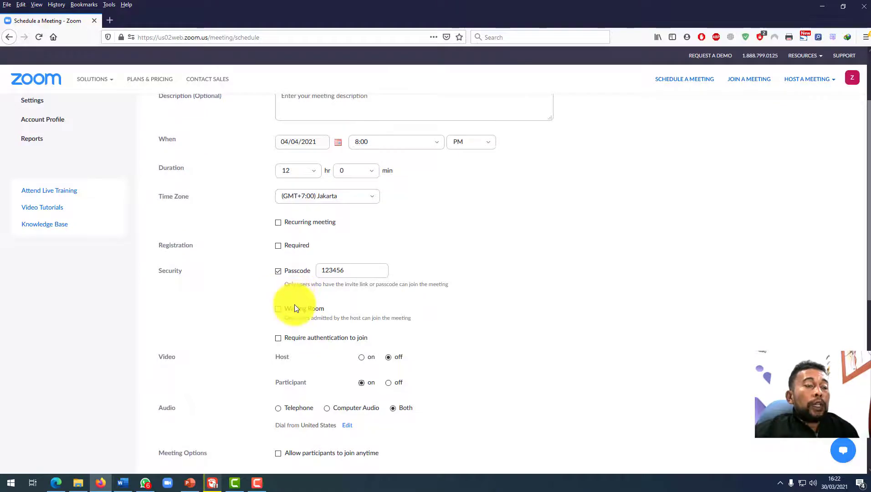
scroll(294, 304, down, 5)
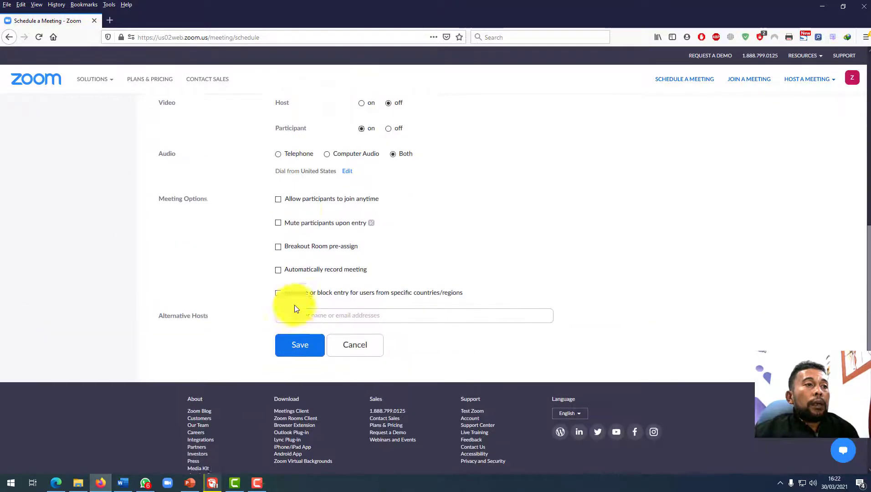
scroll(294, 305, up, 1)
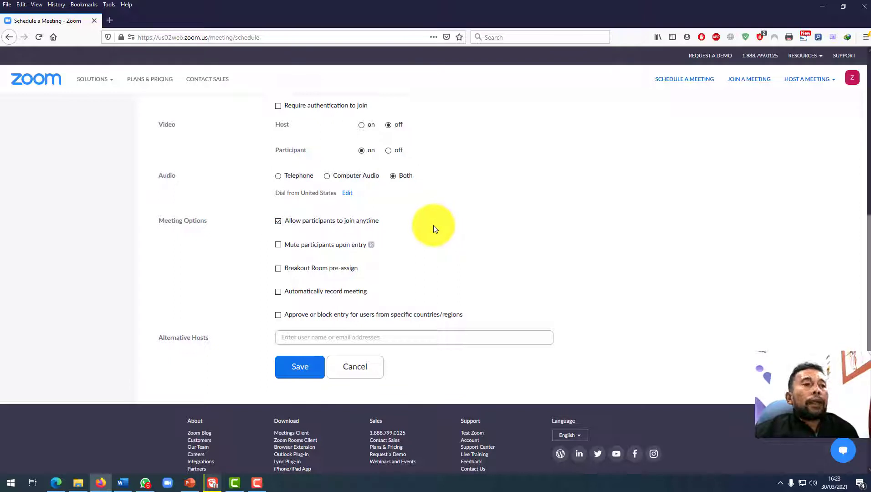
Enable Breakout Room pre-assign under Meeting Options.
scroll(434, 225, down, 2)
scroll(434, 225, up, 2)
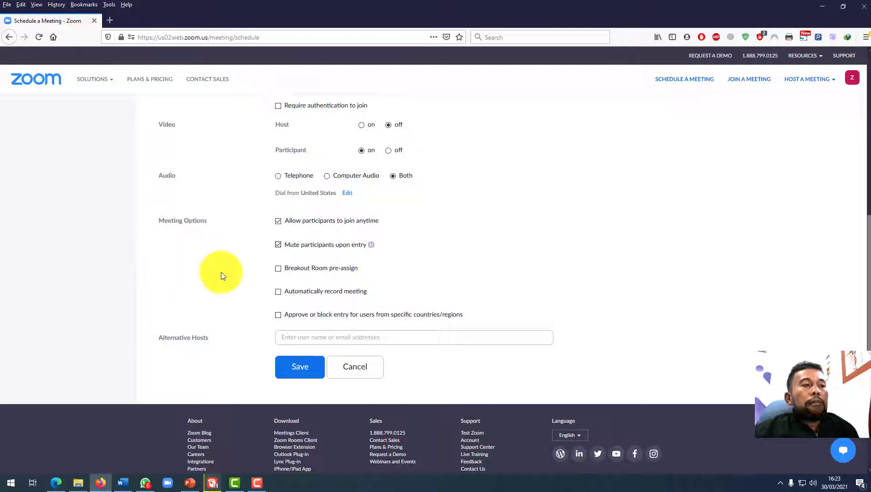
click(278, 268)
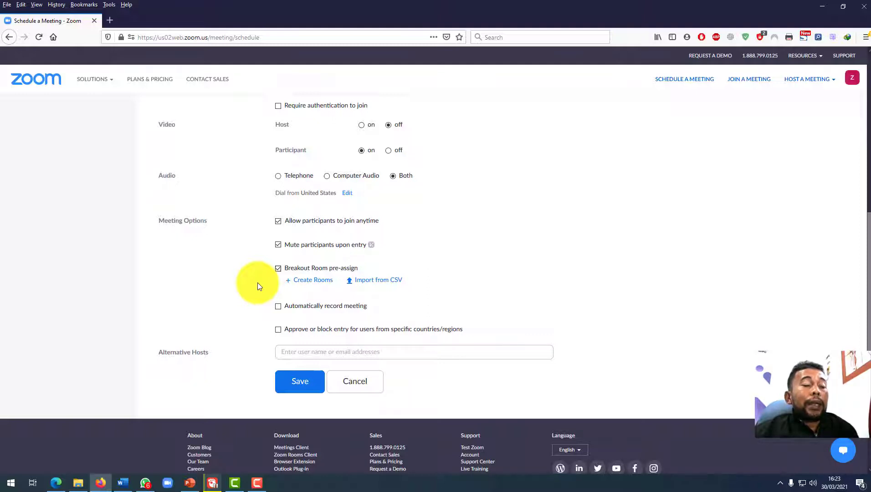
Add breakout rooms in the pre-assignment setup until there are six, then save.
click(313, 281)
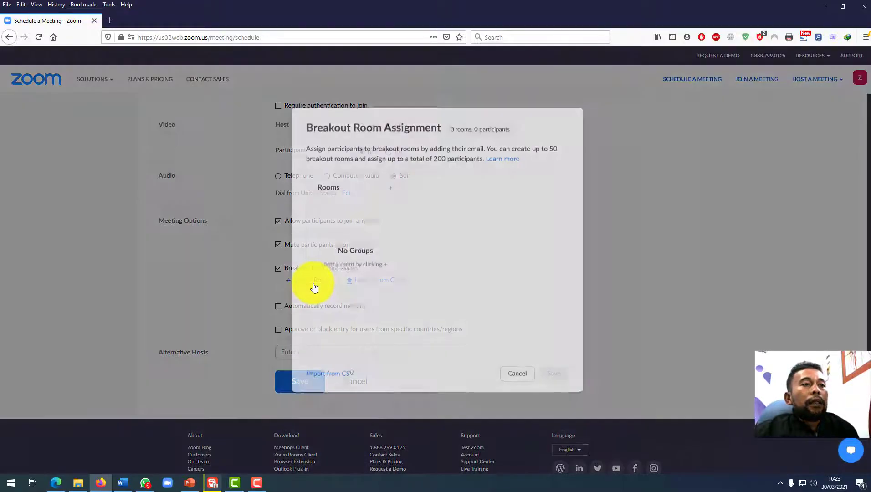
click(390, 191)
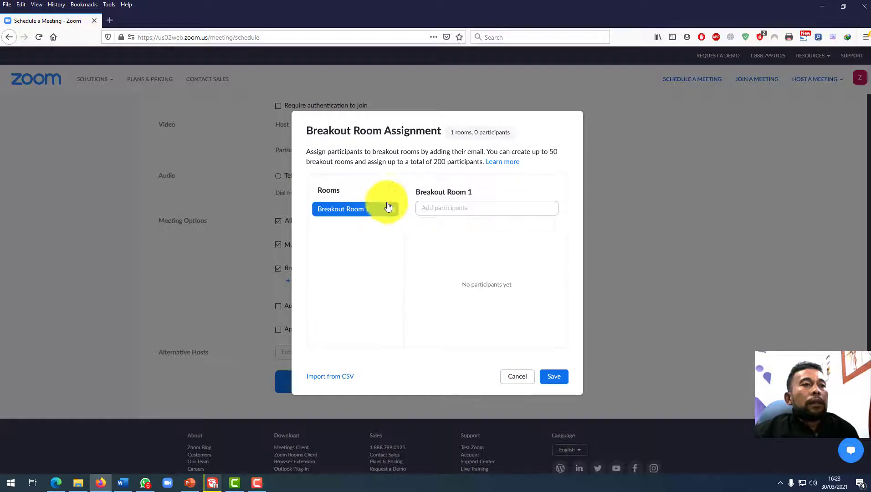
click(391, 191)
click(390, 192)
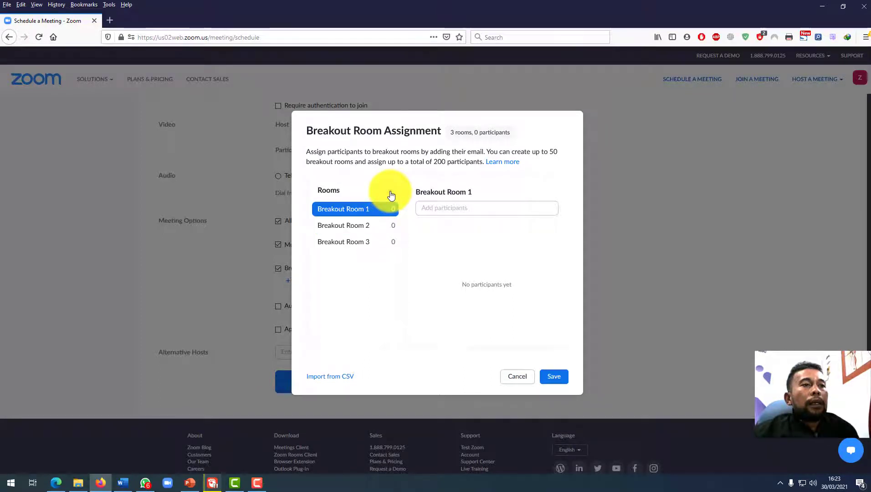
click(390, 192)
click(390, 192)
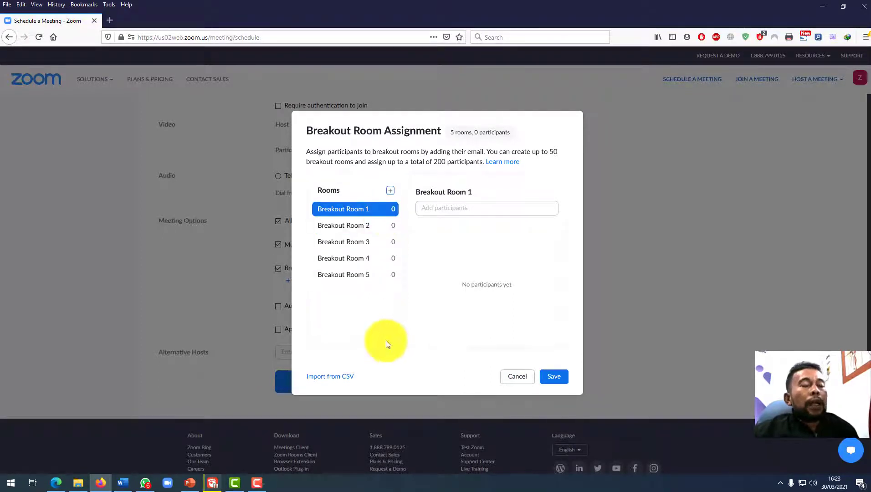
click(390, 194)
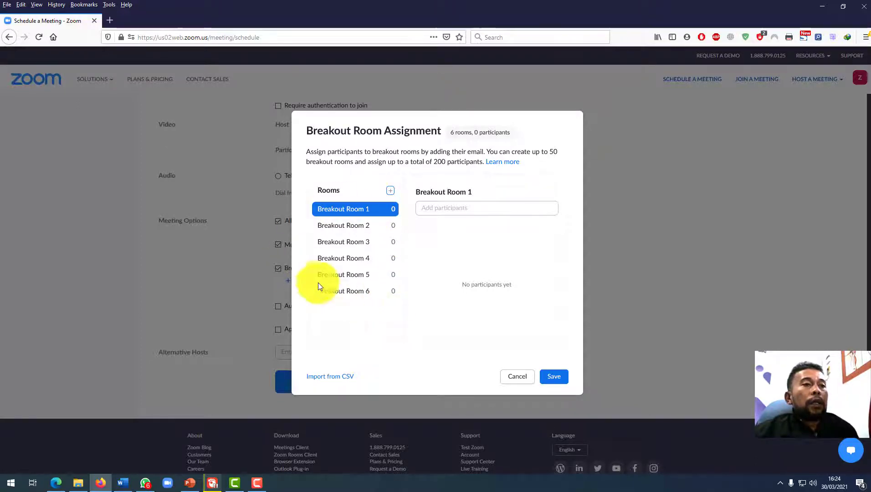
click(557, 377)
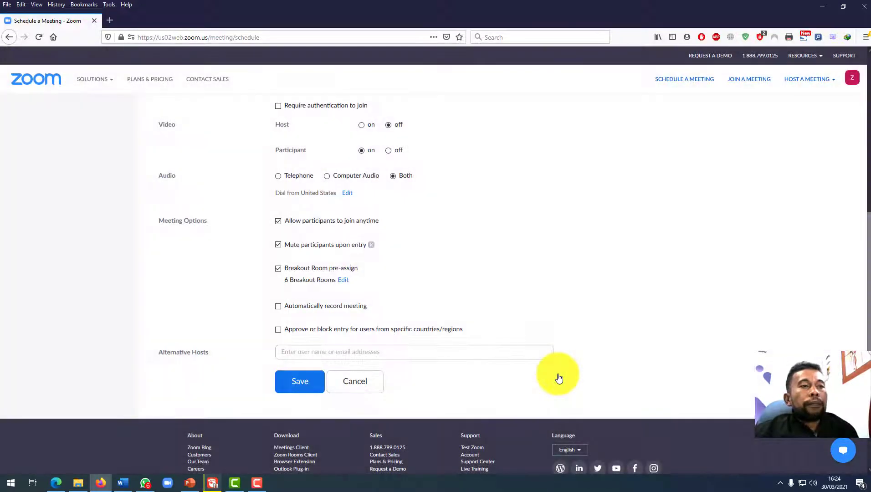
scroll(551, 369, down, 2)
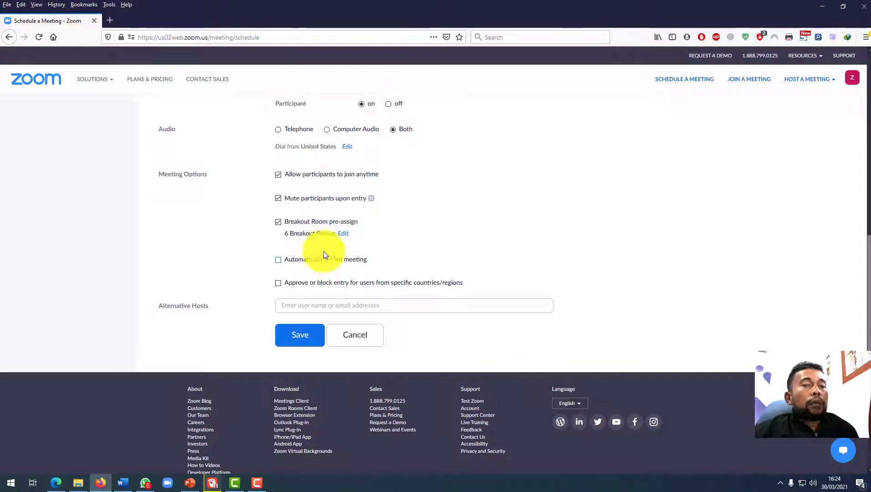
click(279, 261)
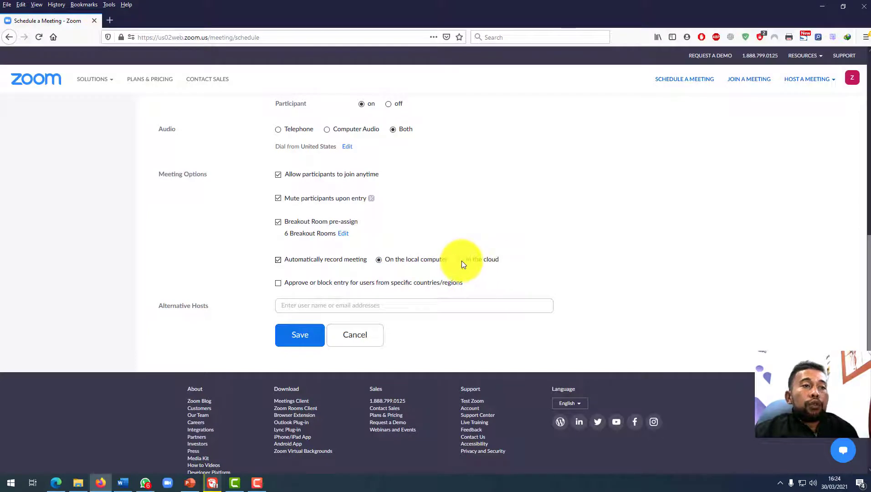
click(279, 259)
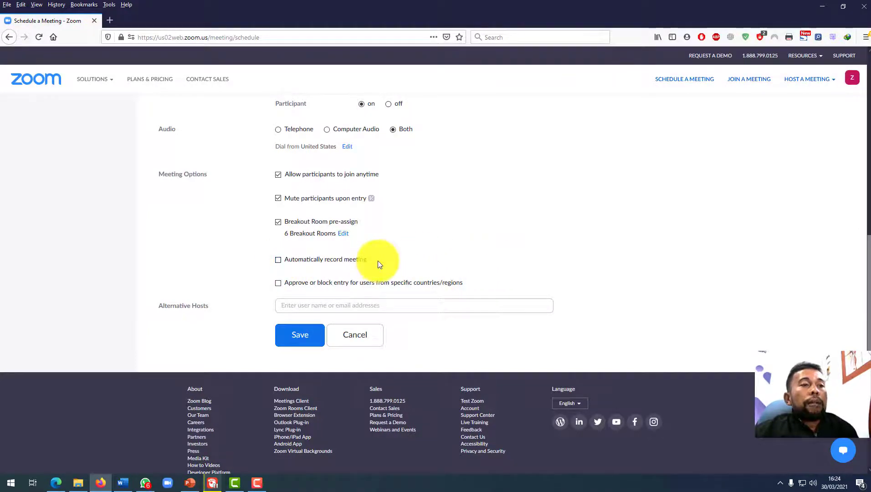
scroll(349, 318, down, 1)
scroll(349, 318, up, 6)
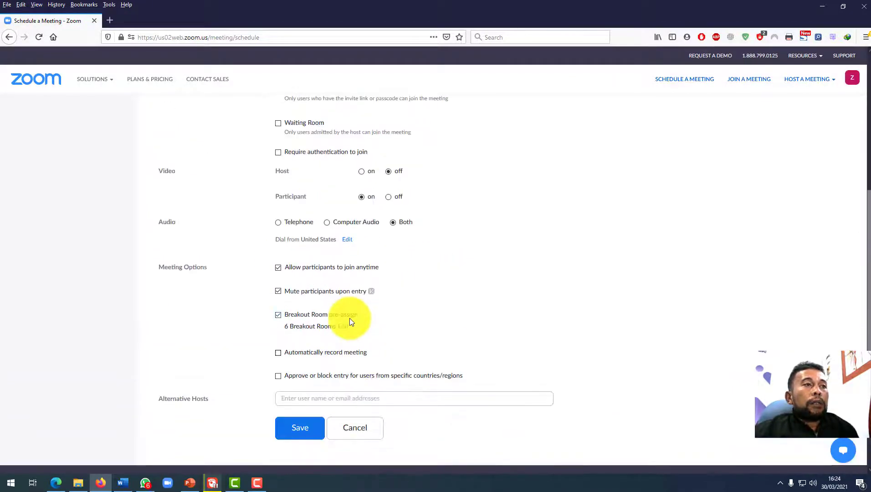
scroll(349, 322, up, 3)
scroll(350, 318, down, 2)
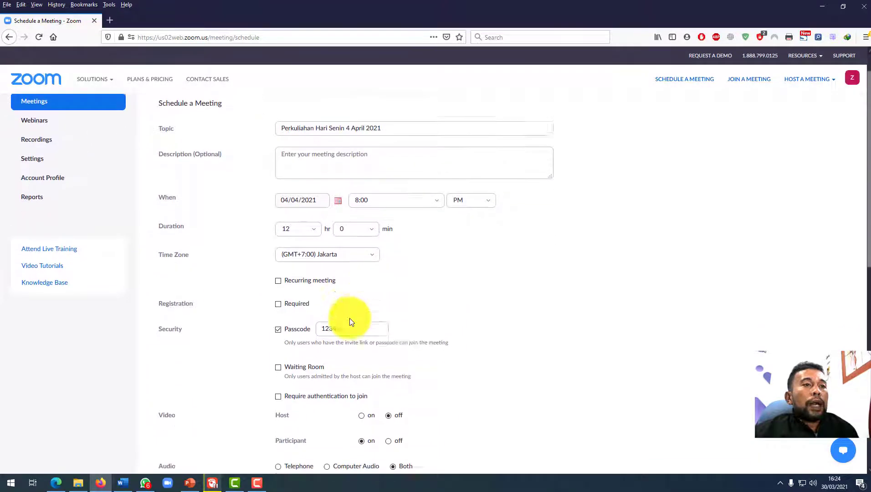
scroll(350, 318, down, 2)
scroll(350, 318, up, 1)
scroll(350, 319, down, 1)
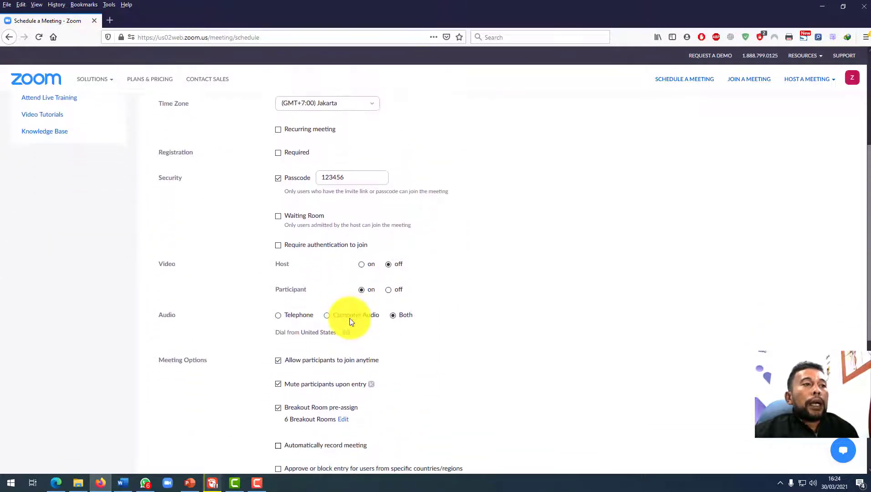
scroll(350, 318, up, 4)
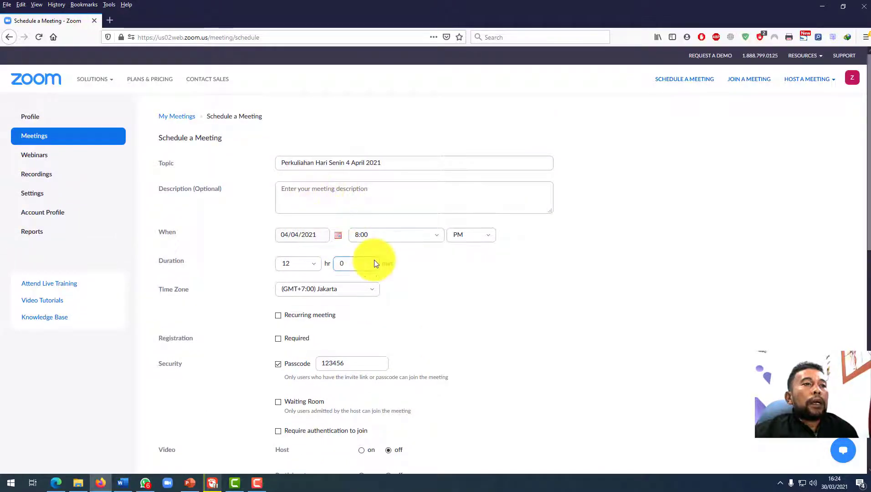
scroll(419, 257, down, 10)
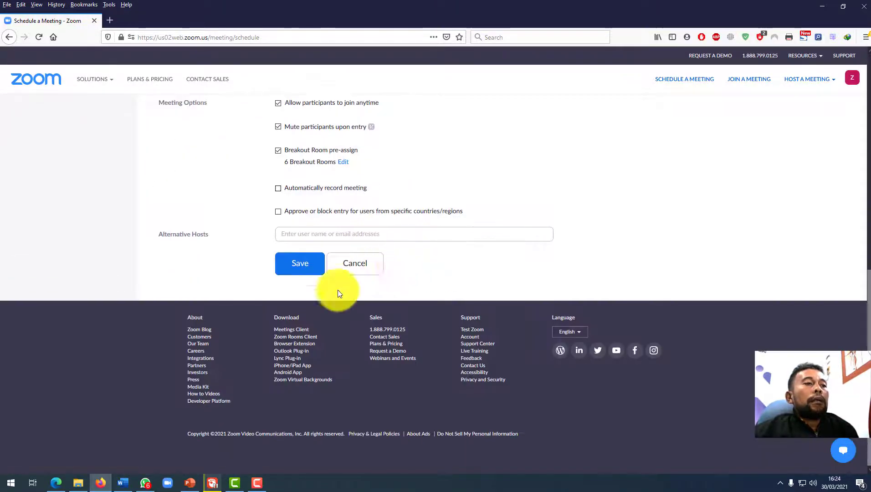
Save the 'Perkuliahan Hari Senin 4 April 2021' meeting and review its information page with six breakout rooms.
click(298, 273)
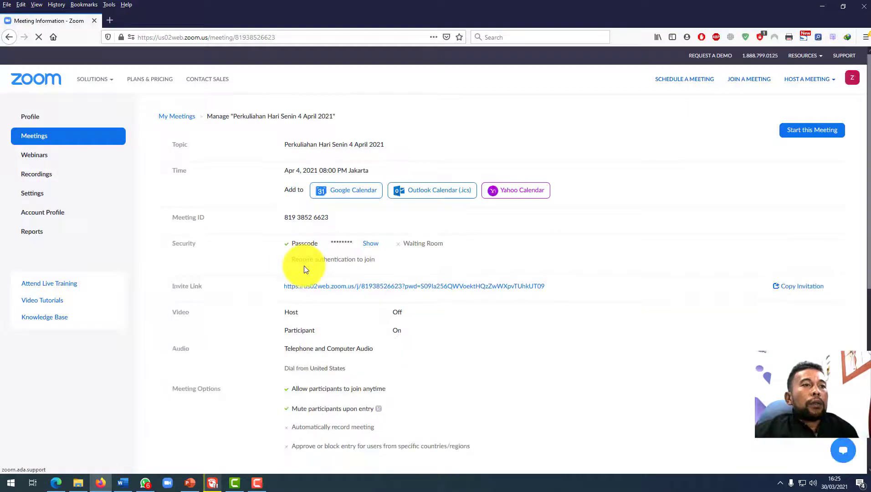
scroll(304, 266, down, 5)
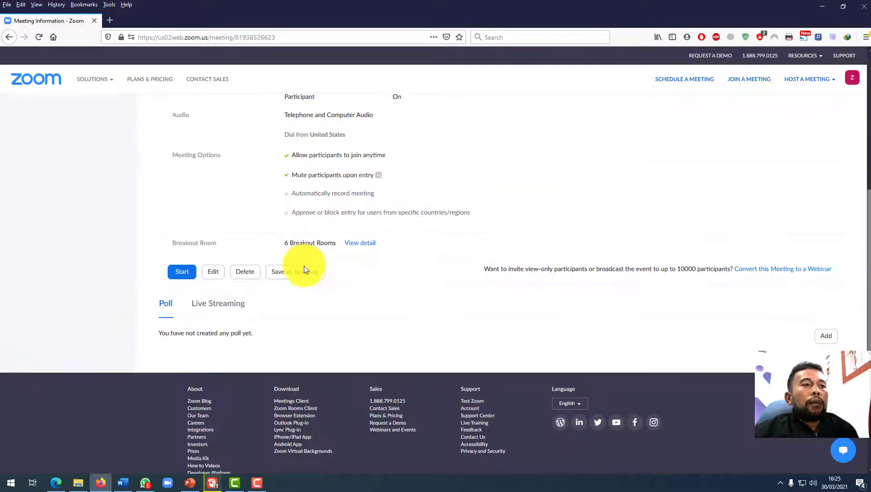
scroll(305, 266, up, 1)
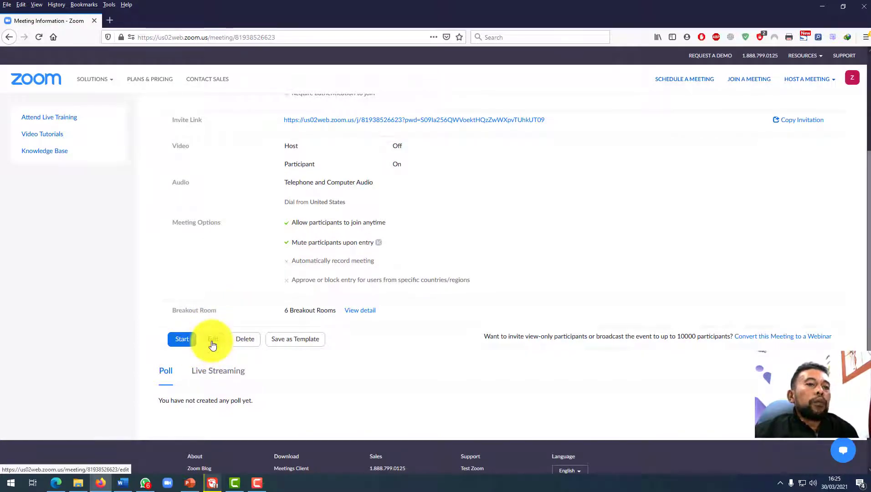
scroll(212, 345, up, 3)
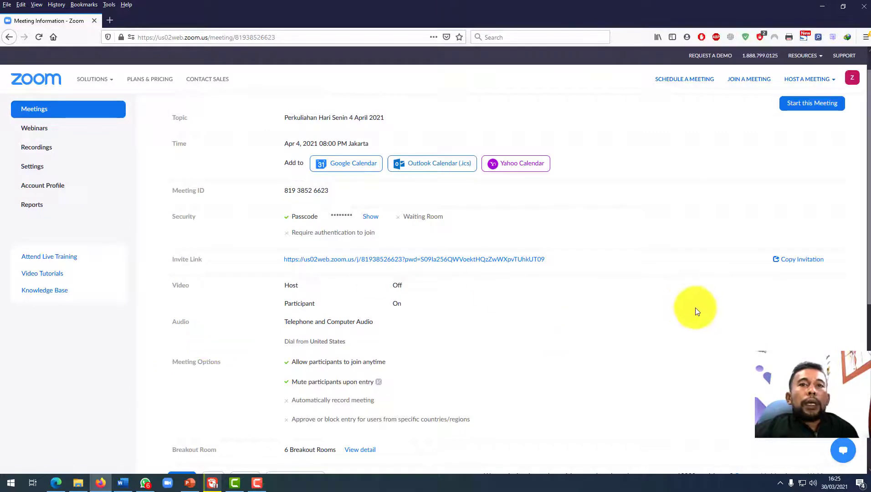
Show the full invitation and copy its text from the first line through the Passcode line.
click(801, 264)
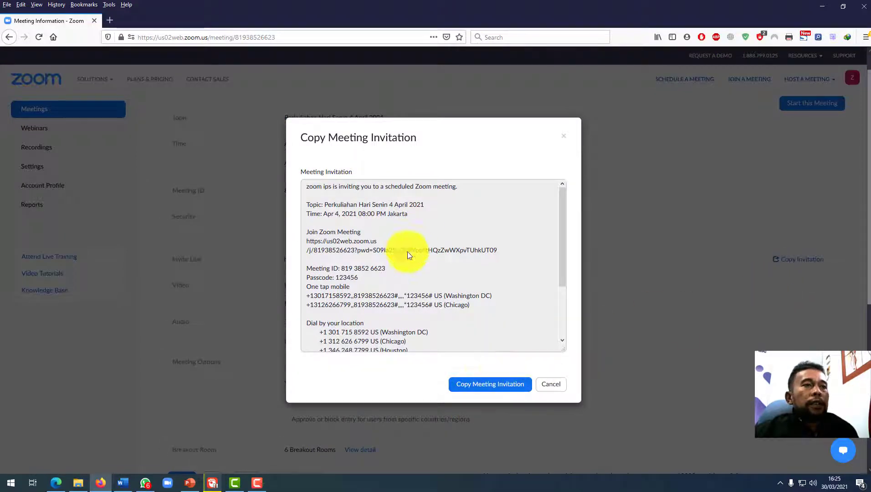
double_click(360, 279)
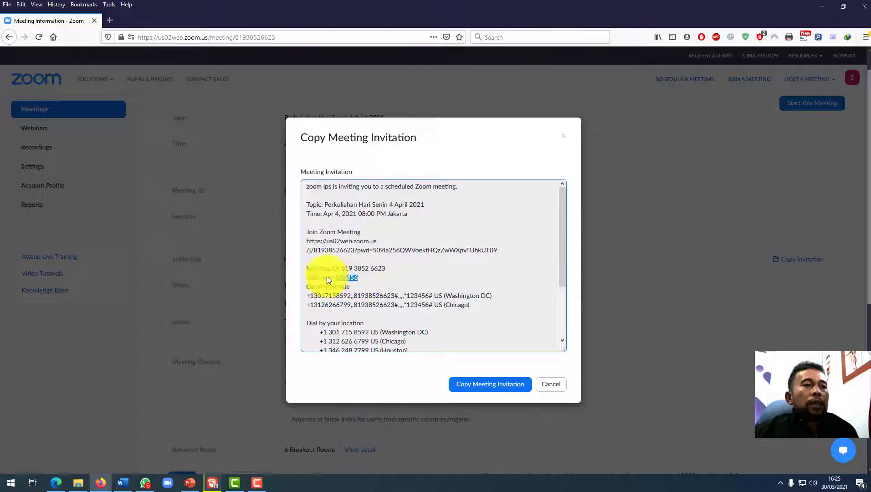
drag(329, 280, 304, 186)
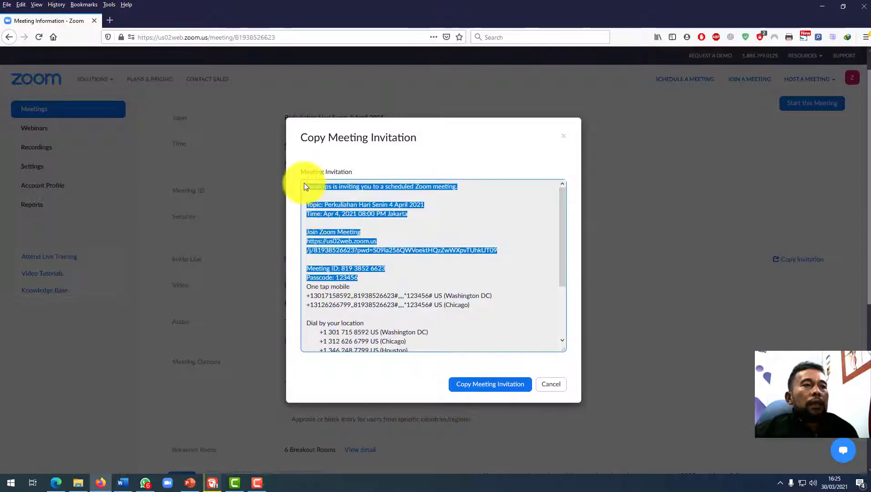
right_click(322, 207)
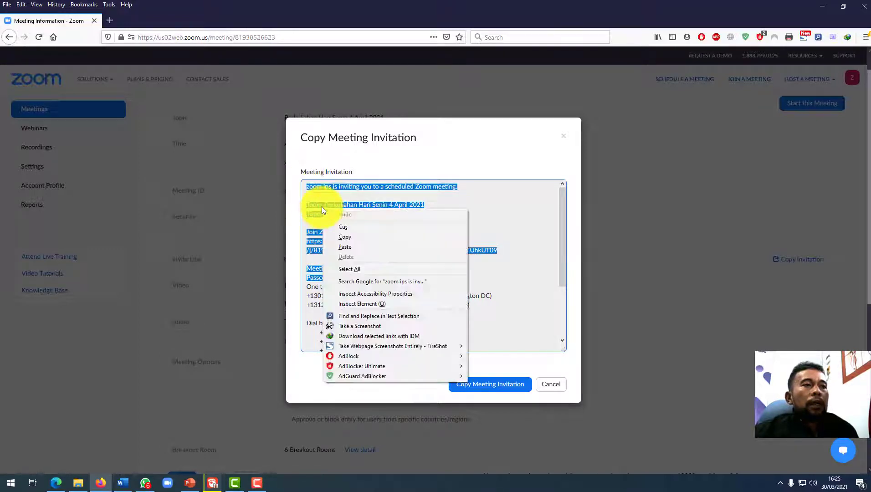
click(342, 232)
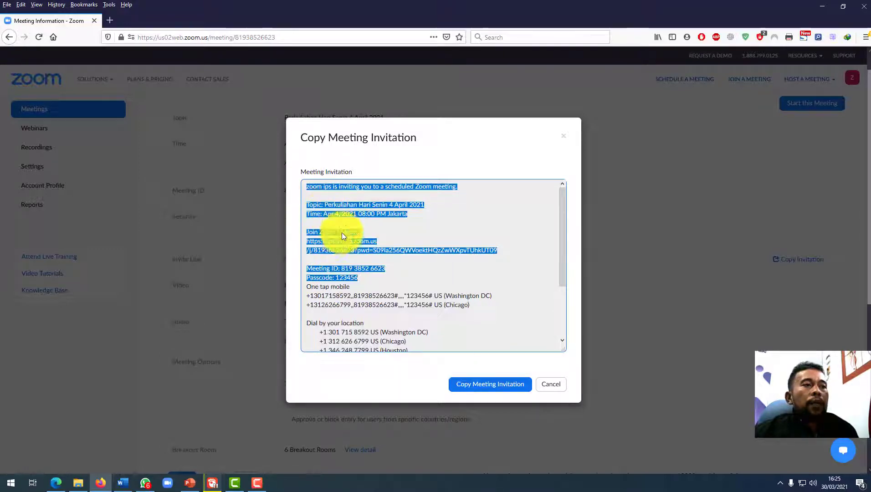
Launch Notepad from the Start search and paste the meeting invitation into a new note.
click(11, 488)
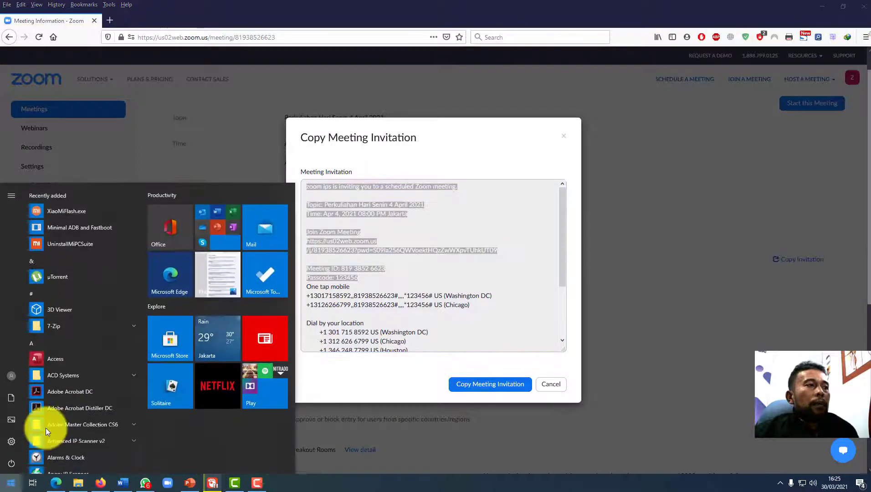
click(50, 353)
text(note)
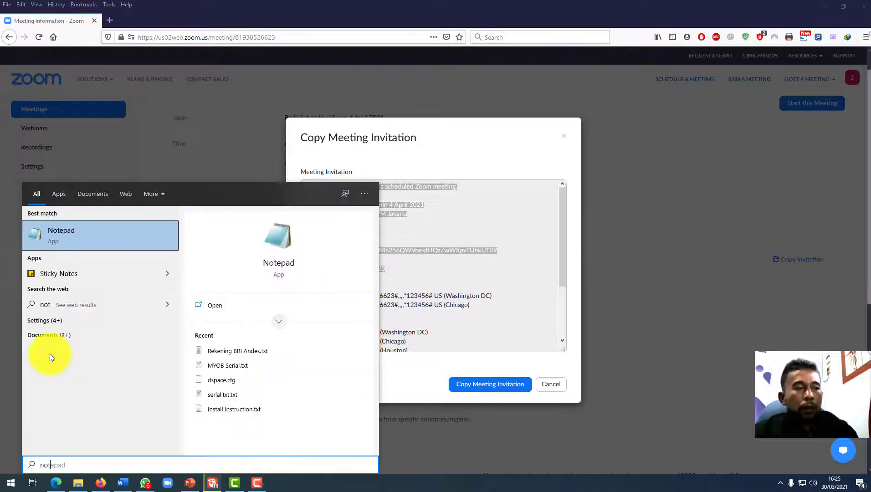
click(260, 238)
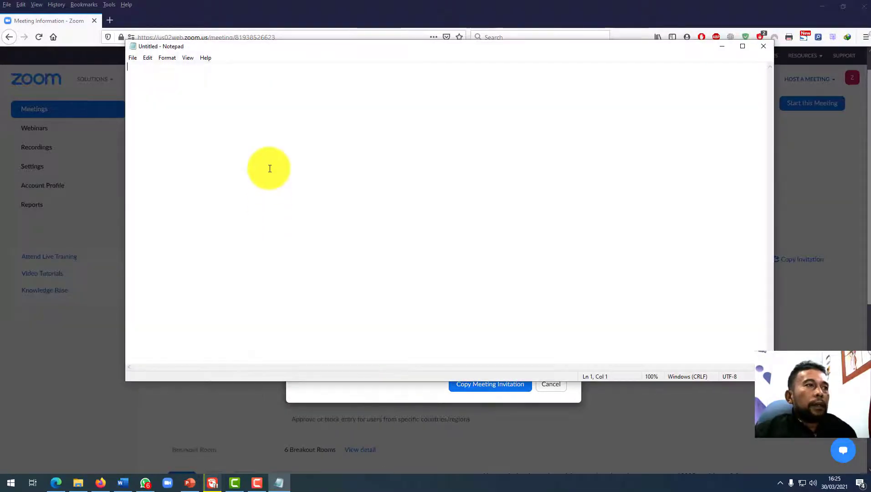
right_click(269, 169)
click(300, 208)
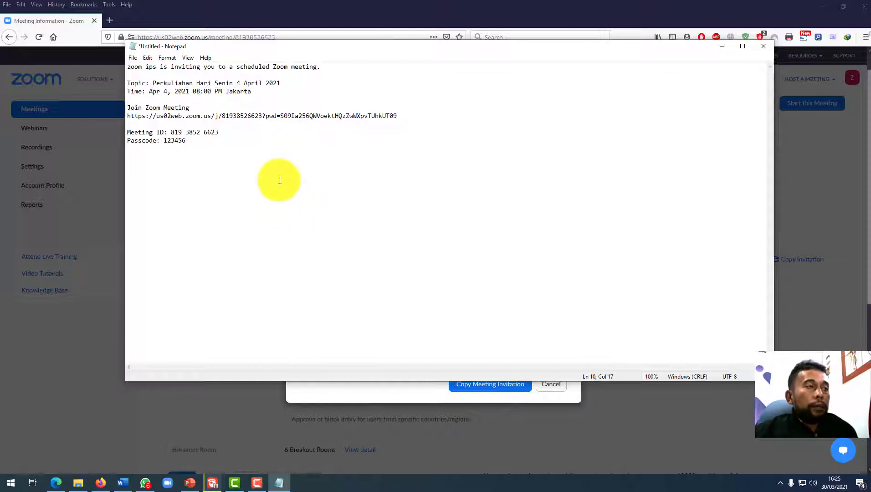
Select the whole pasted invitation, deselect it, and minimize Notepad.
drag(194, 144, 129, 68)
click(152, 81)
drag(184, 140, 121, 58)
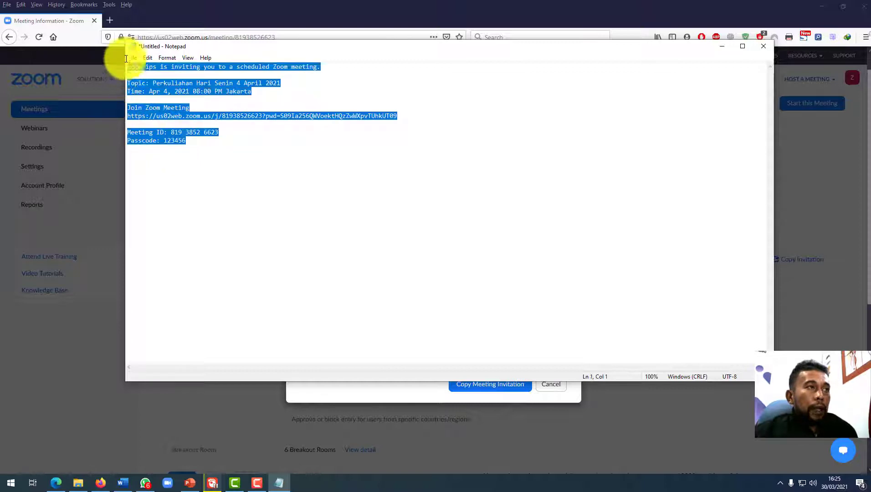
click(269, 160)
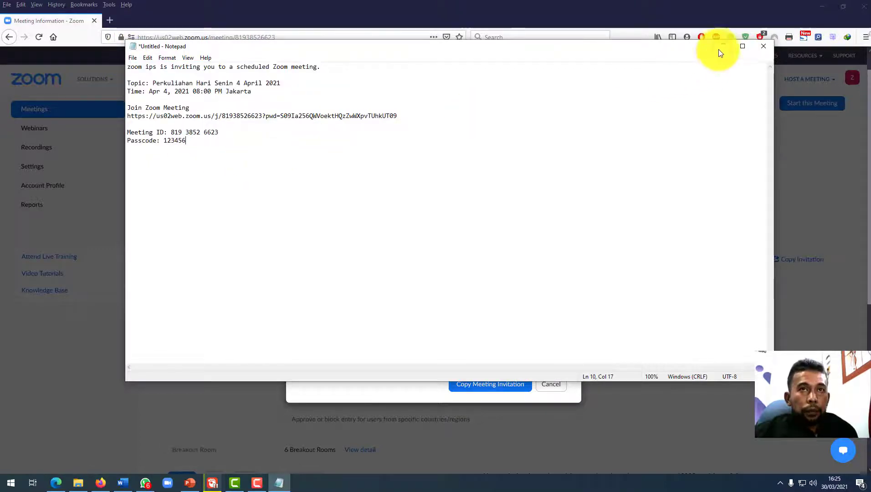
click(721, 46)
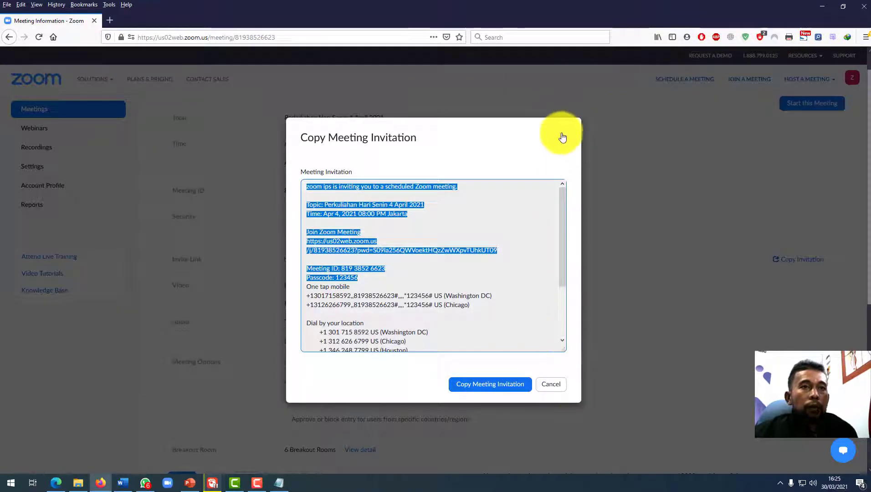
Close the invitation dialog and start the scheduled meeting from its information page.
click(562, 136)
scroll(622, 183, up, 1)
scroll(622, 185, down, 2)
scroll(622, 184, up, 2)
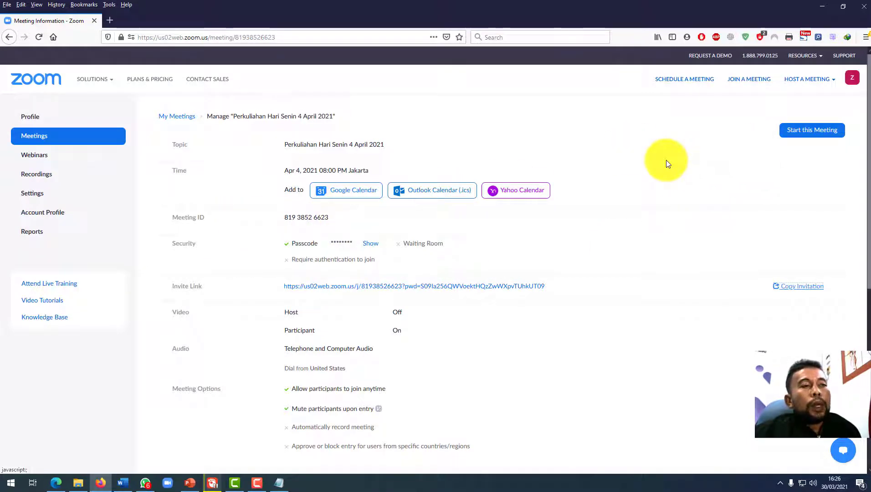
click(810, 137)
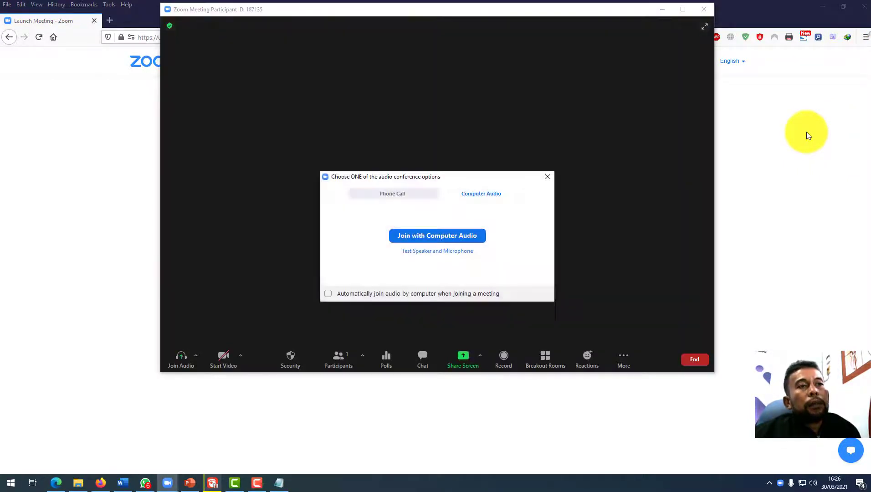
Join with computer audio, maximize the meeting window, and show the microphone and speaker menu.
click(457, 237)
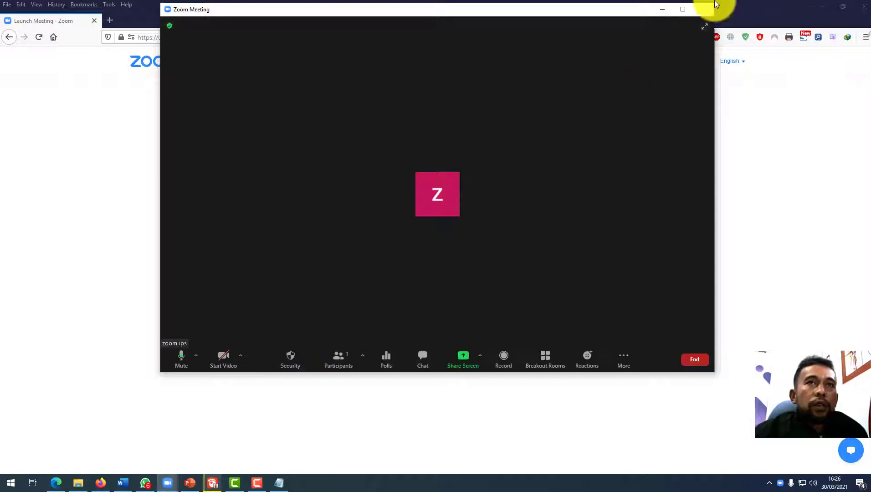
click(678, 12)
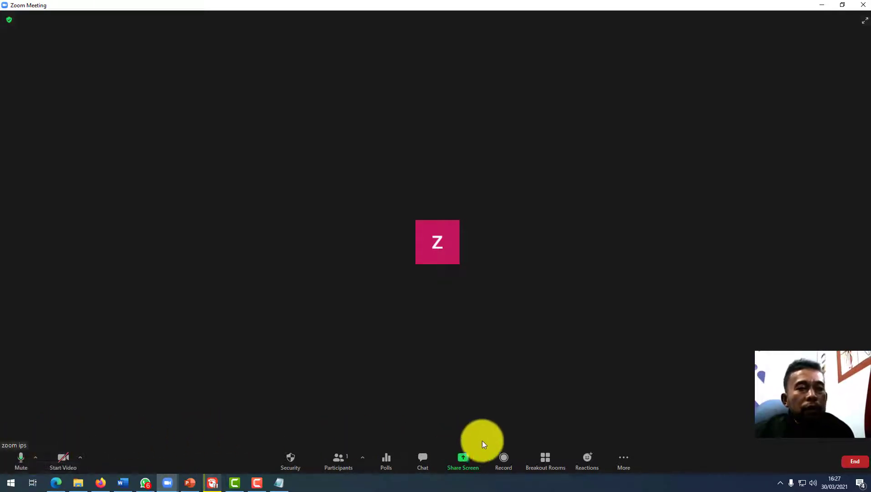
click(37, 457)
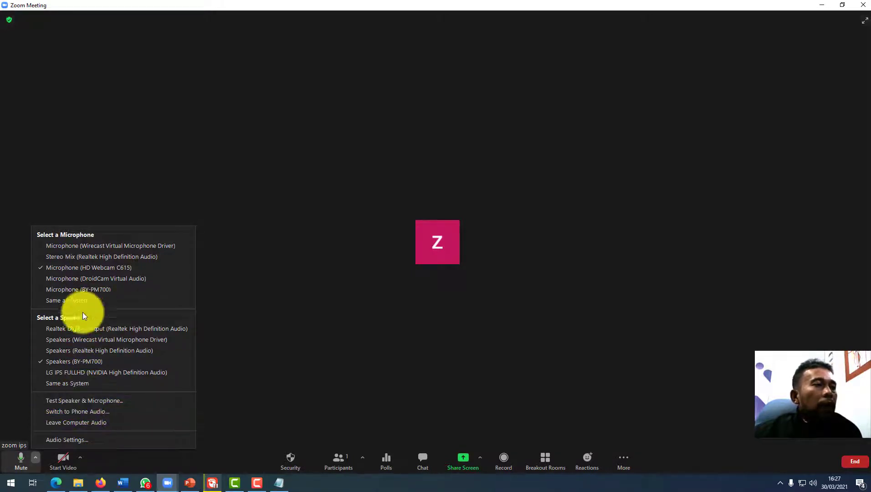
Run the audio test using Realtek High Definition Audio speakers and the BY-PM700 microphone.
click(78, 400)
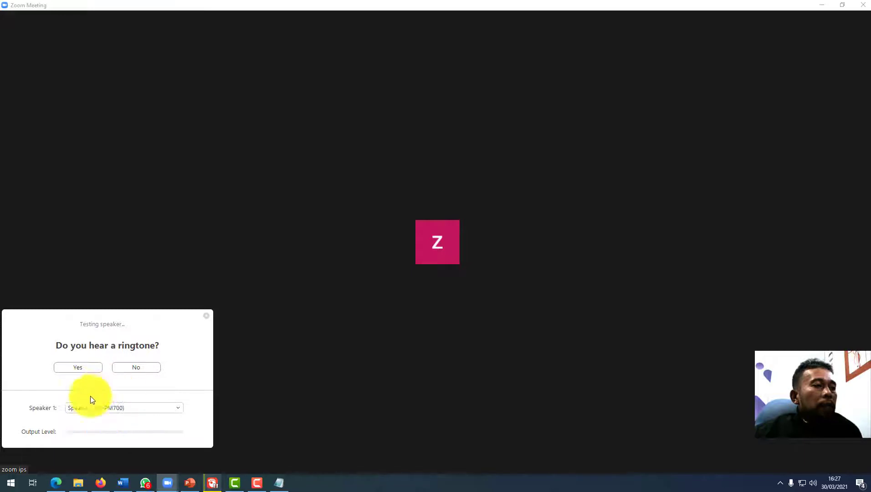
click(109, 409)
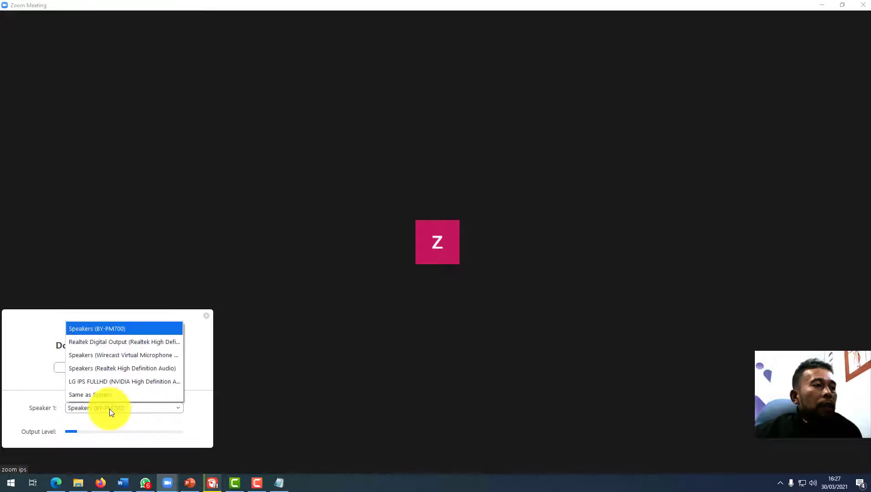
click(120, 370)
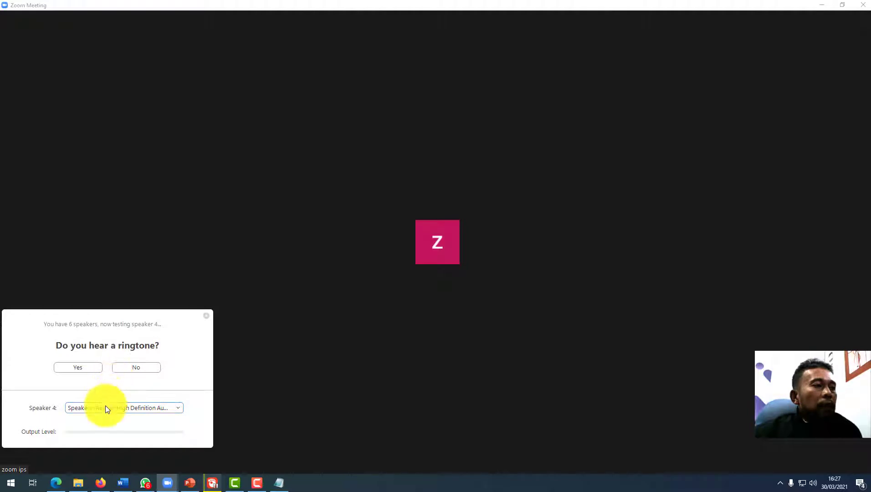
click(93, 369)
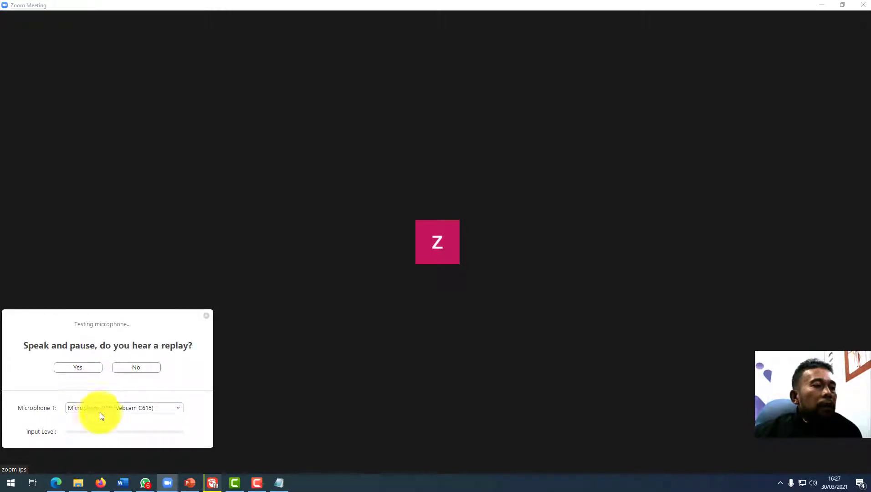
click(103, 411)
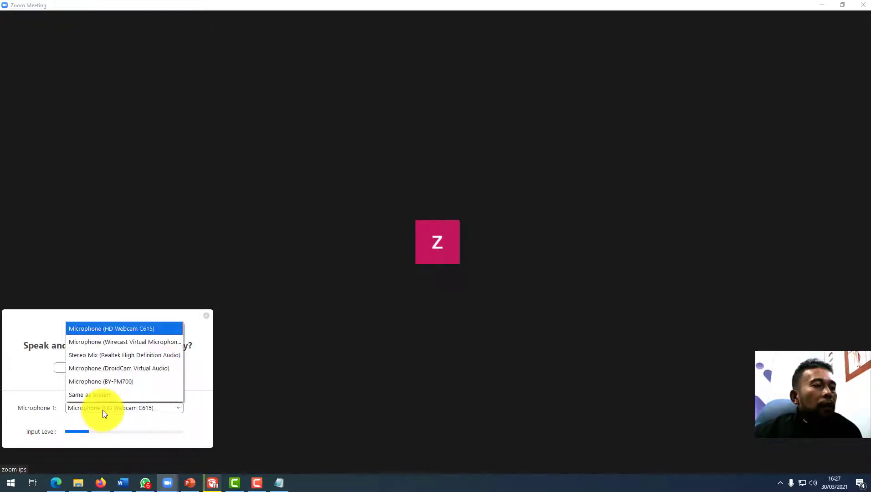
click(109, 381)
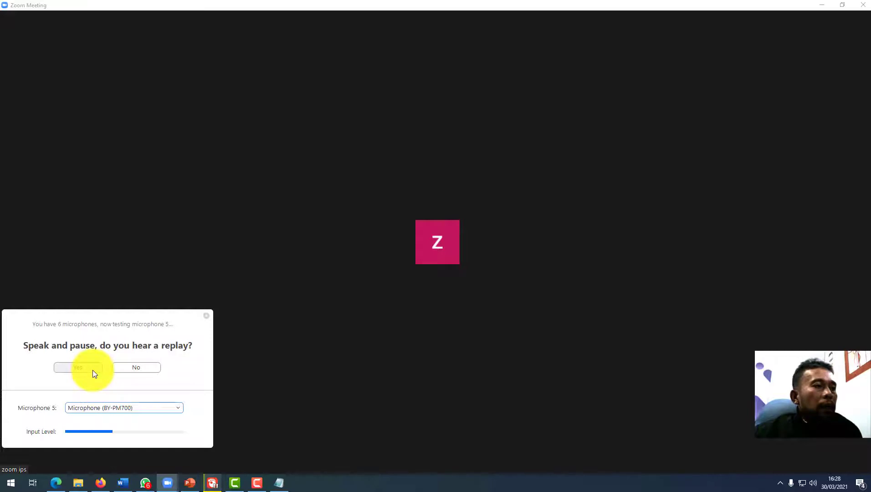
click(93, 370)
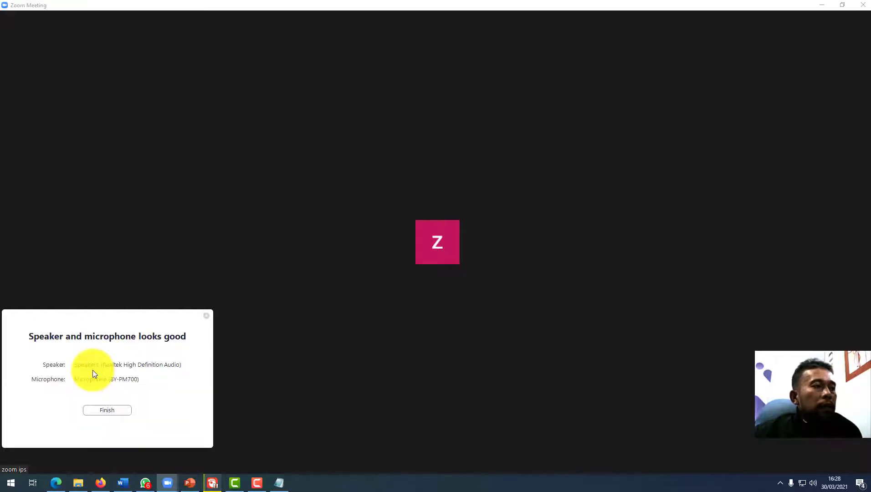
click(108, 412)
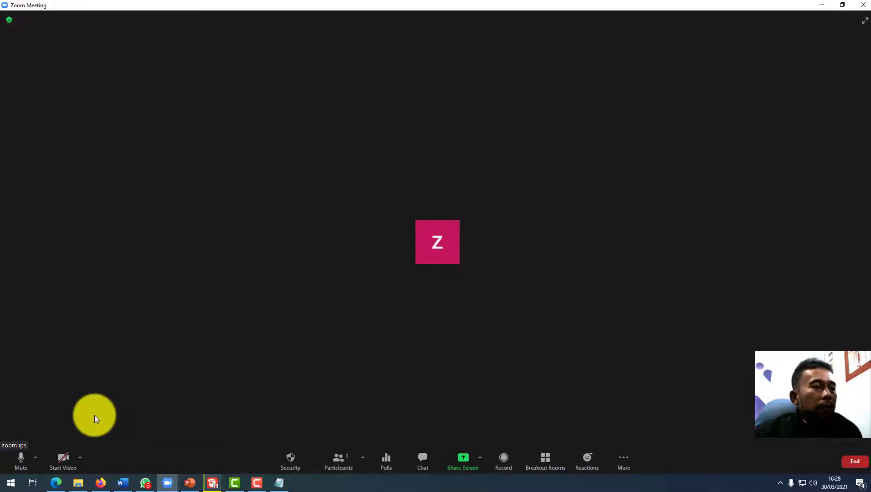
Check the audio device menu and the list of available cameras.
click(39, 456)
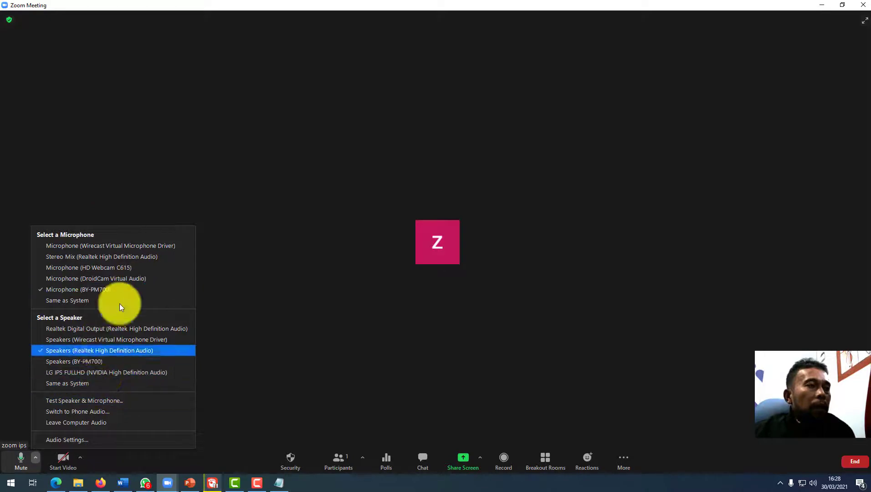
click(225, 367)
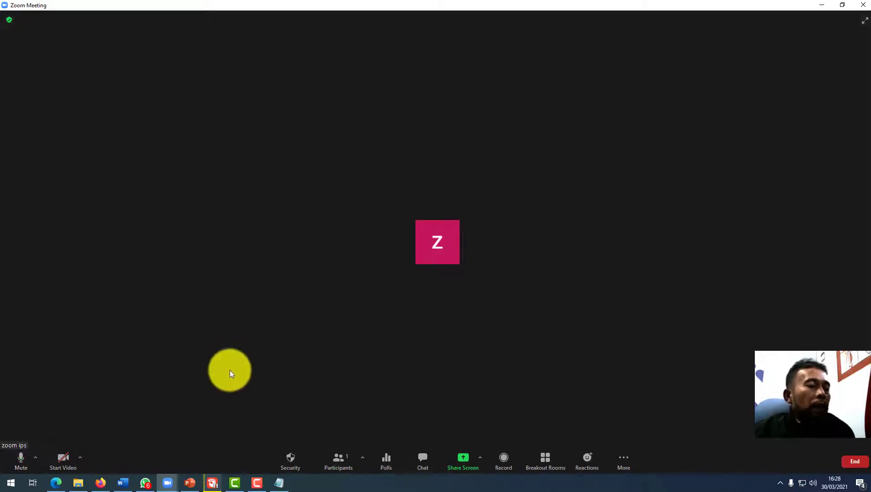
click(81, 460)
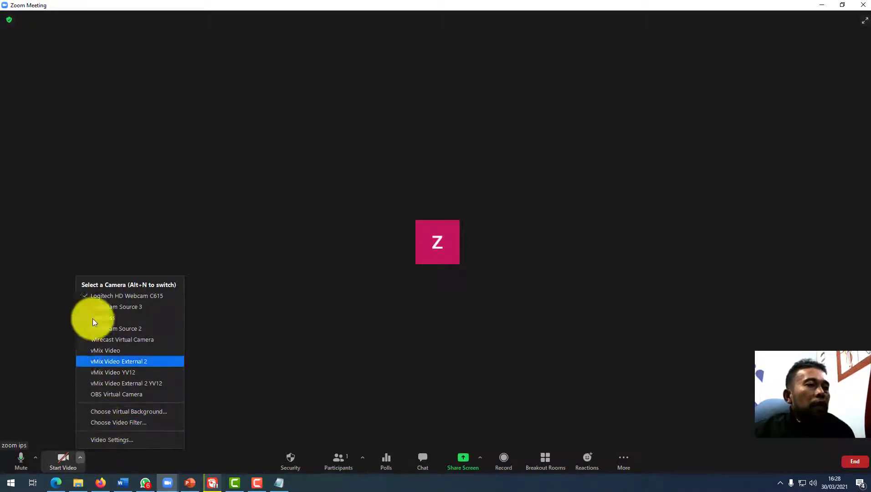
click(65, 472)
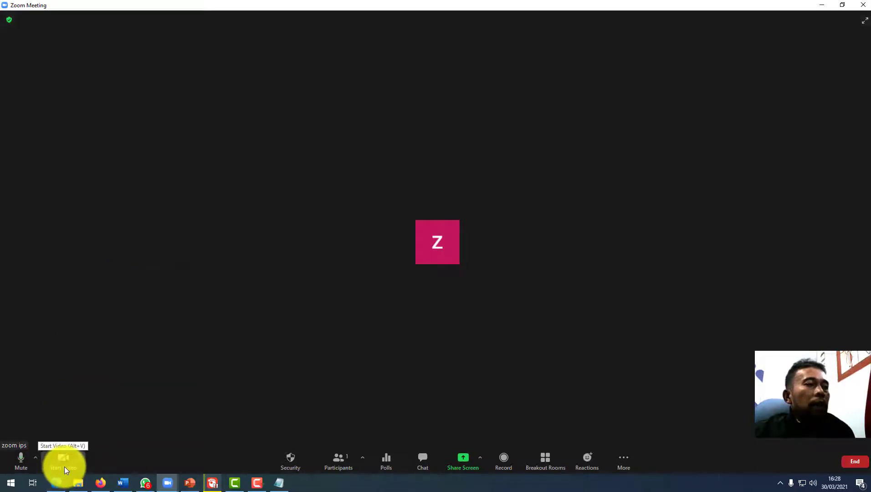
Try Start Video twice, getting Cannot start video warnings, then recheck the camera list.
click(57, 461)
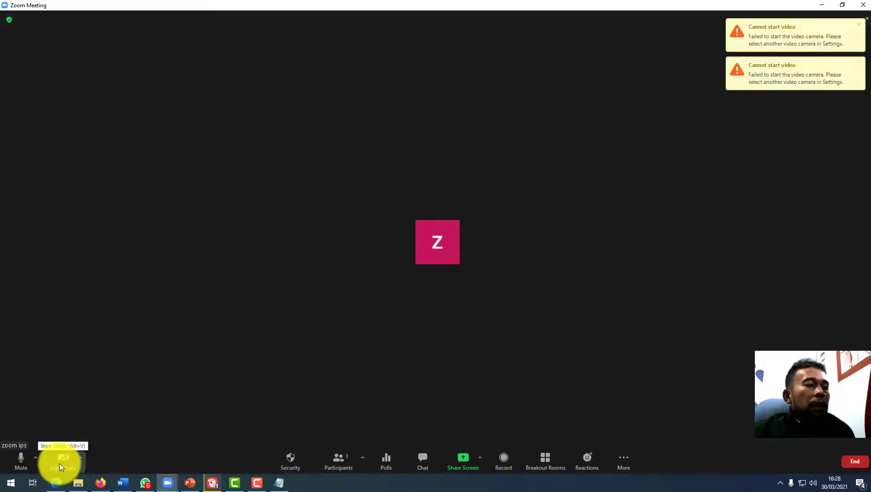
click(59, 463)
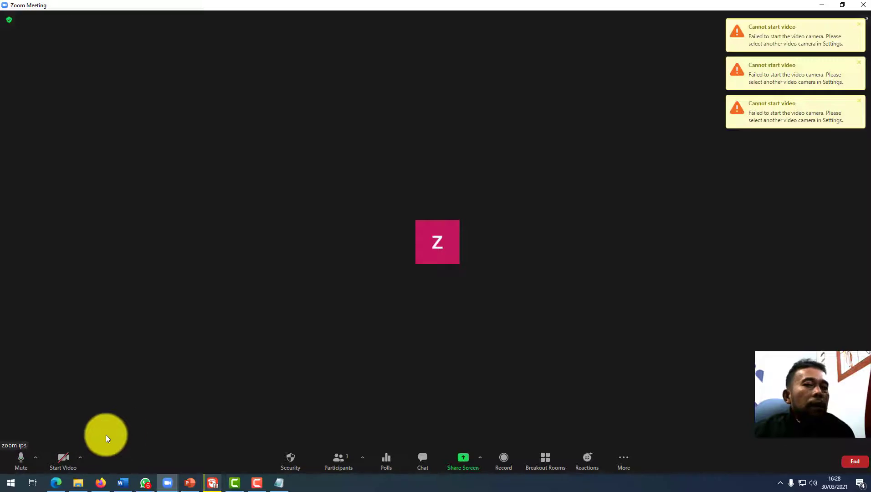
click(80, 455)
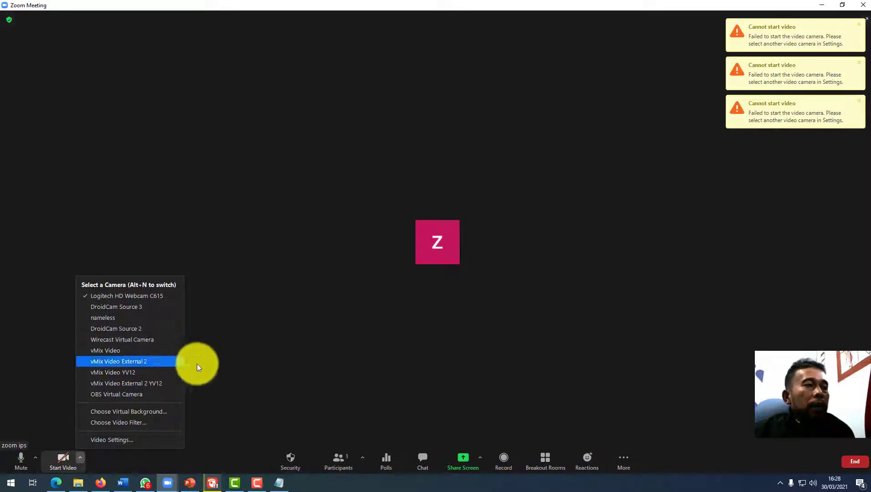
click(212, 345)
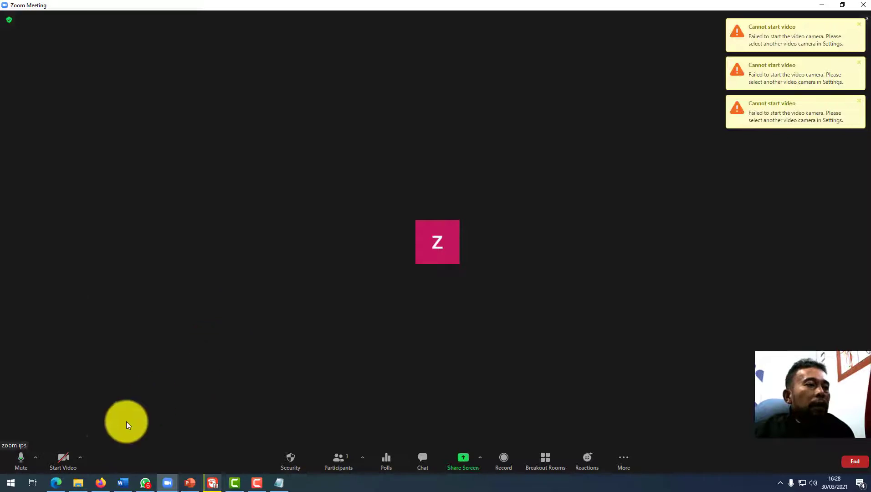
click(80, 458)
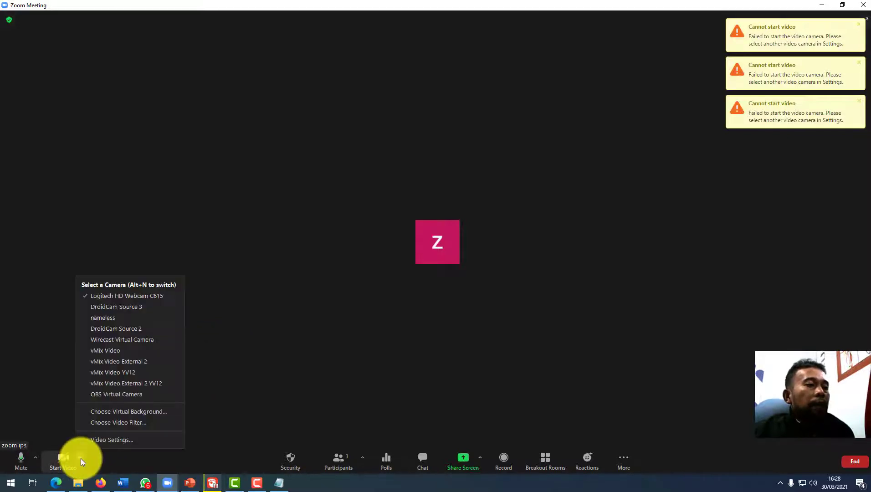
Compare Blur and None virtual backgrounds, keep the yellow image, skip adding a new image, close Settings.
click(129, 413)
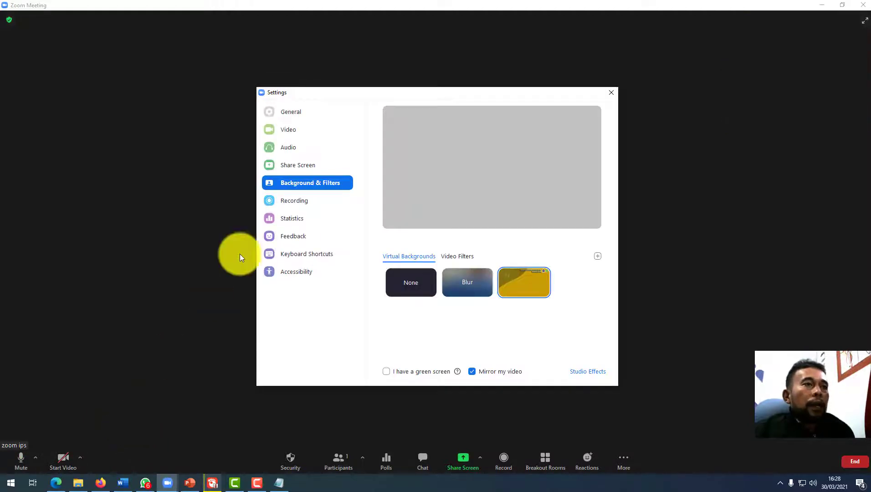
click(474, 286)
click(534, 286)
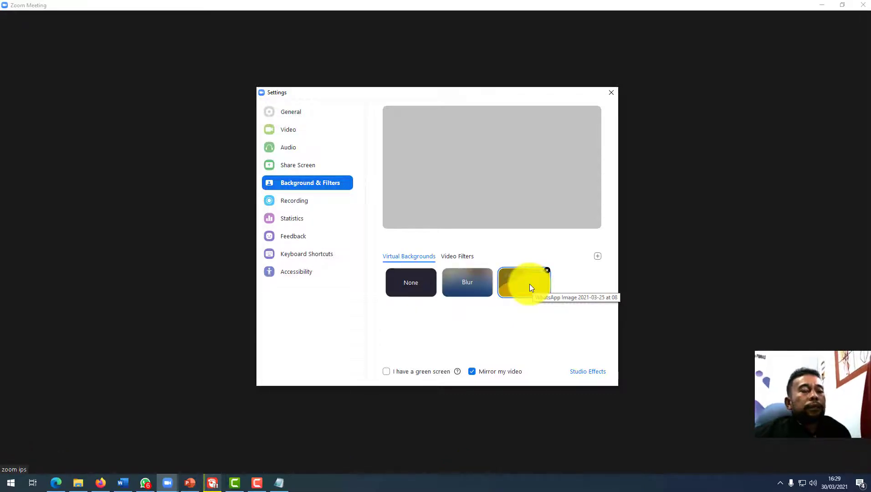
click(419, 280)
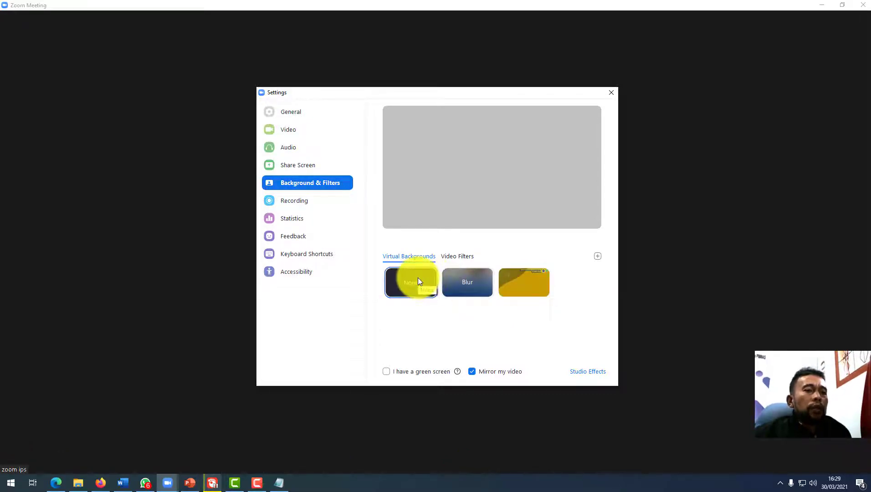
click(530, 287)
click(598, 257)
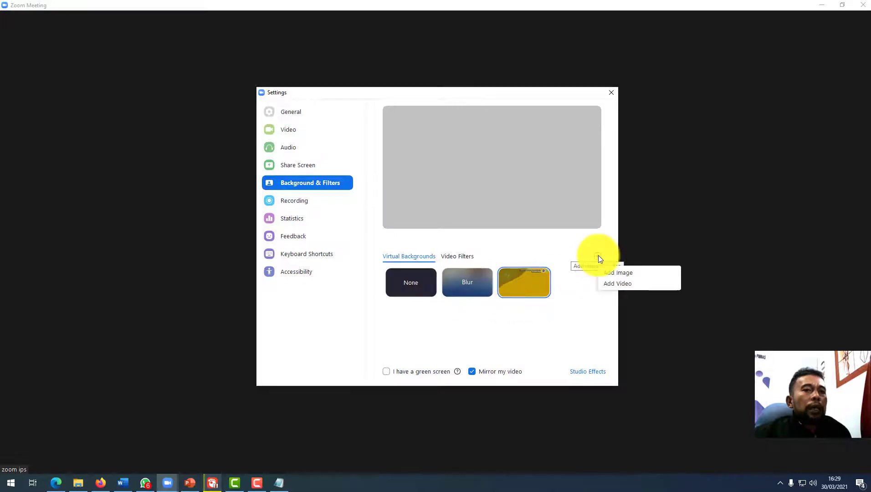
click(608, 275)
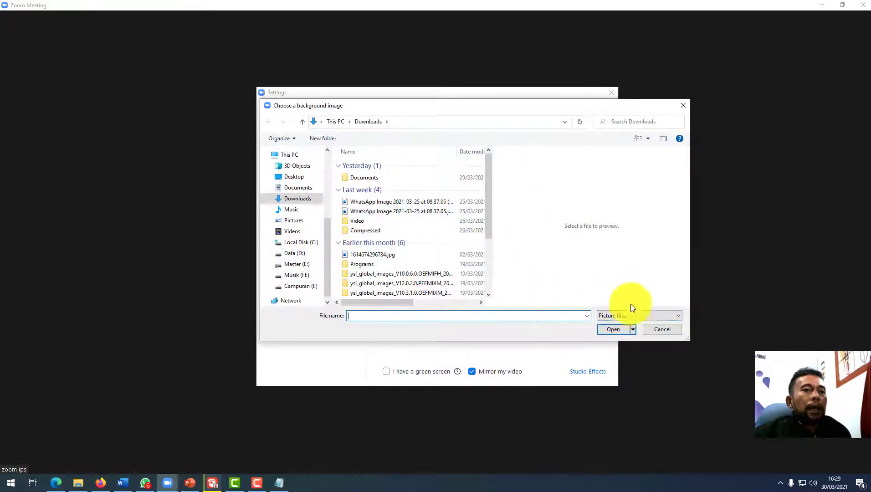
click(661, 329)
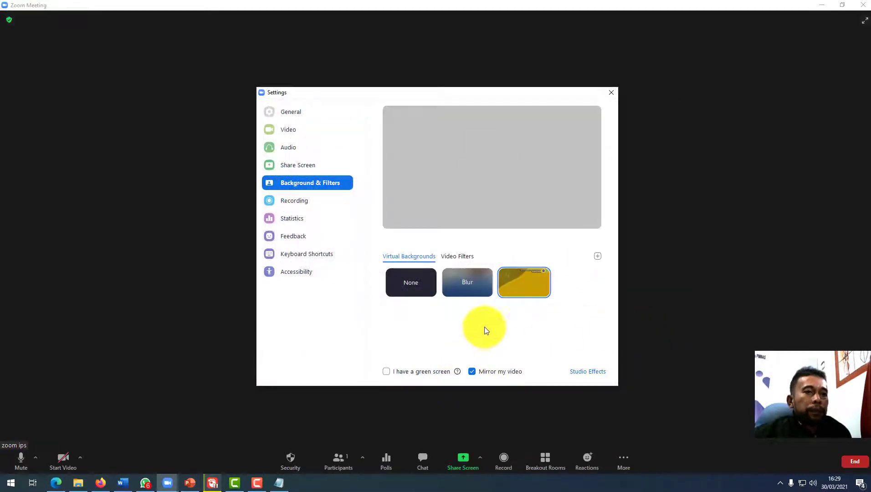
click(611, 93)
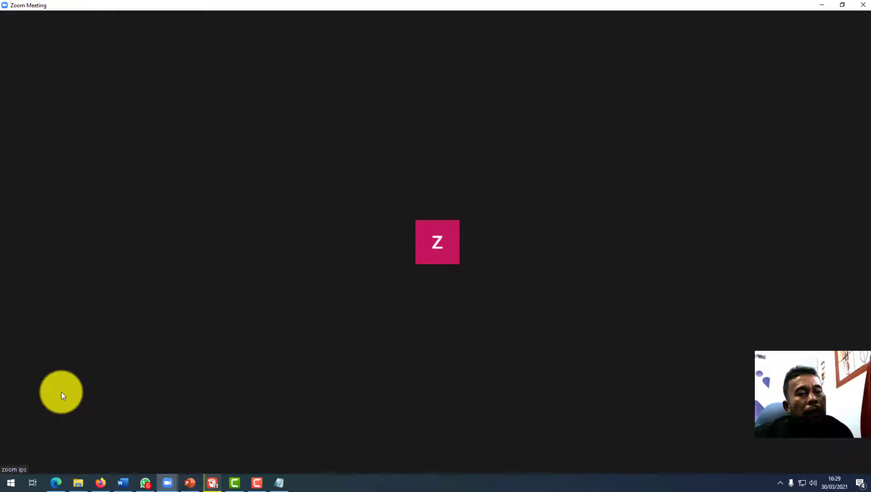
mouse_move(60, 392)
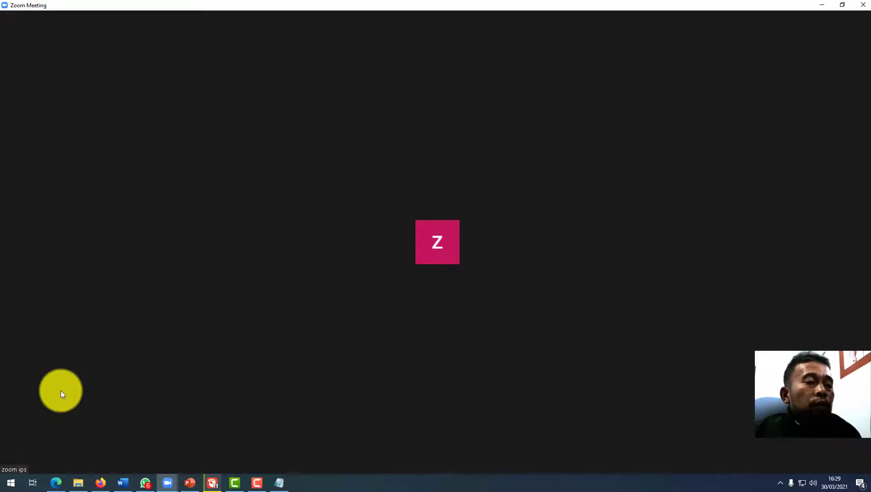
mouse_move(102, 430)
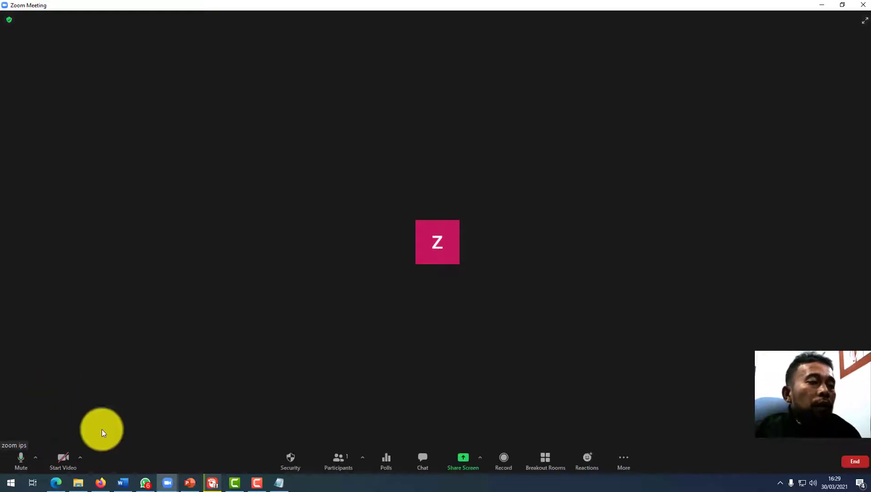
Check the camera list with Logitech HD Webcam C615 selected, then bring up the Security menu.
click(81, 458)
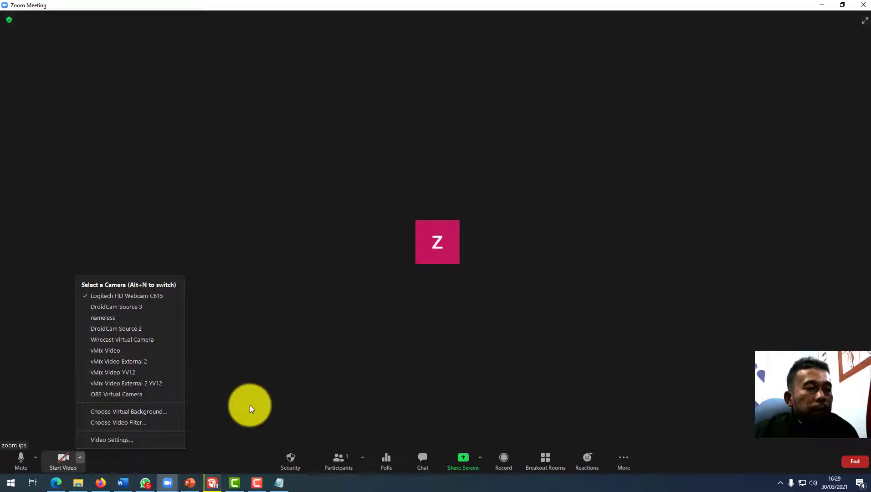
click(252, 403)
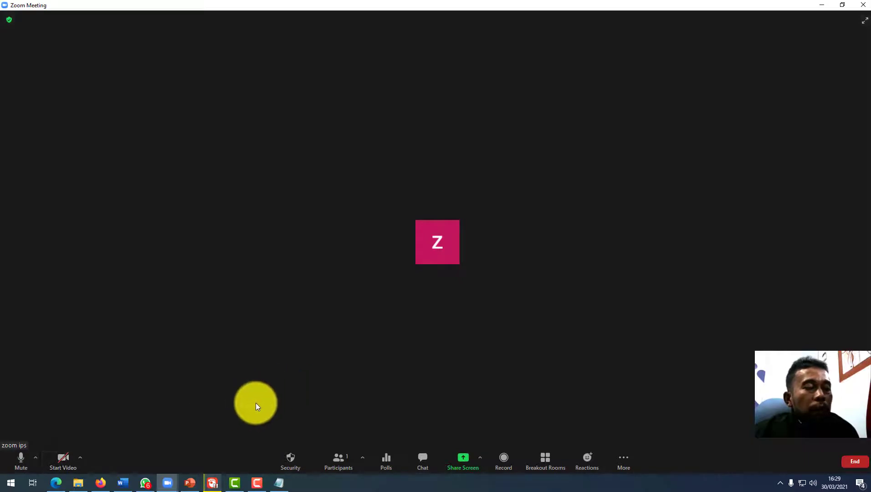
click(287, 456)
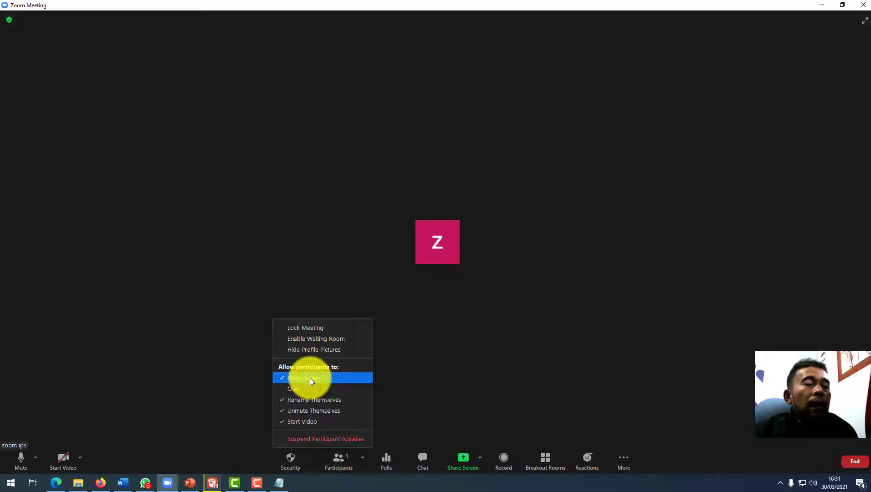
Disable participant screen sharing in Security, then show the Participants panel.
click(311, 378)
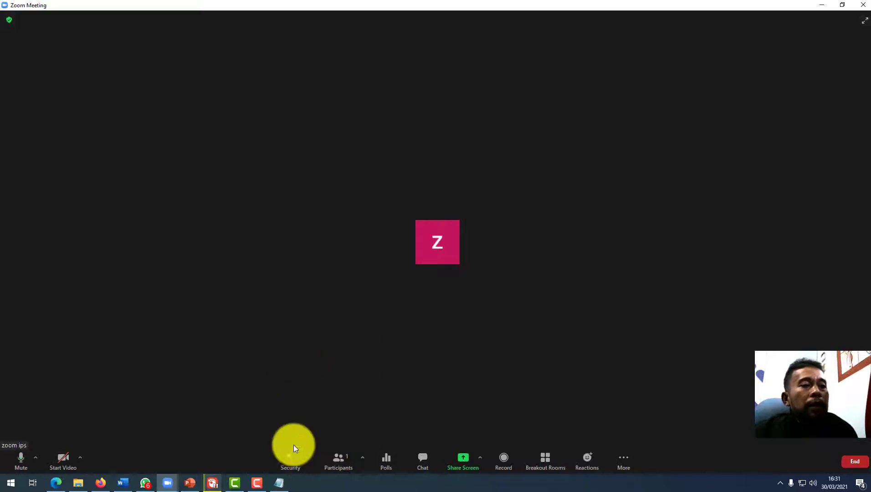
click(294, 458)
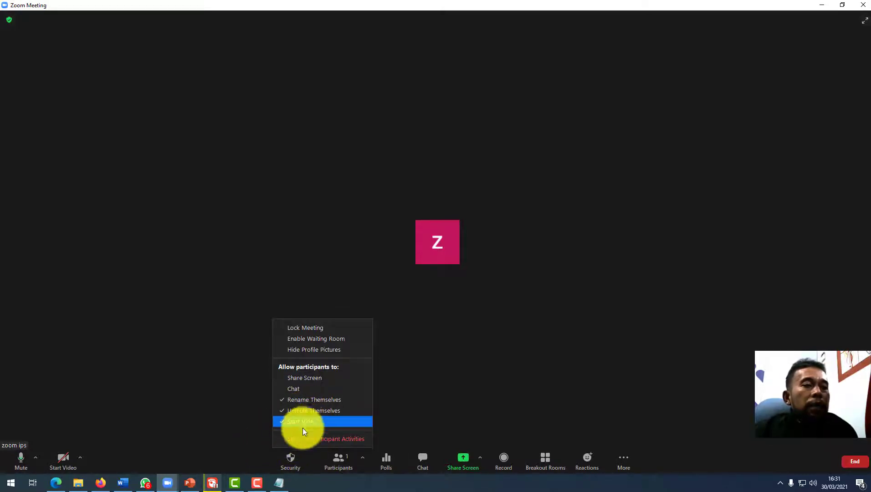
click(234, 410)
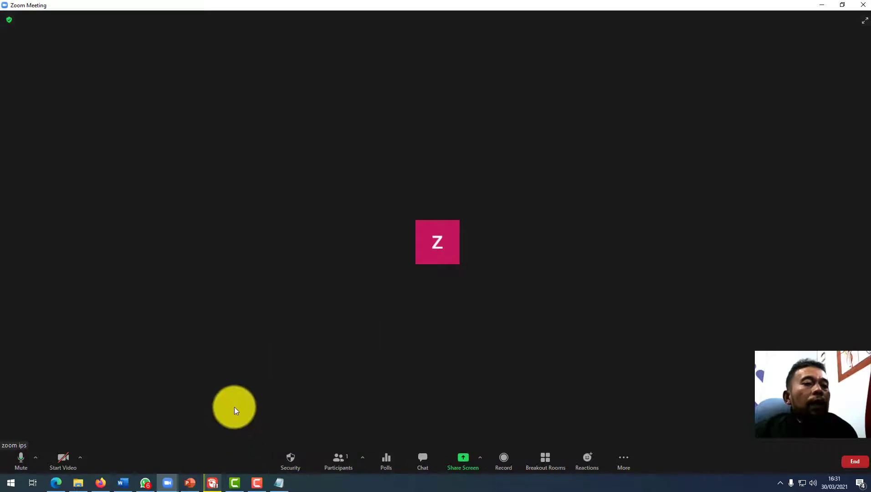
click(332, 457)
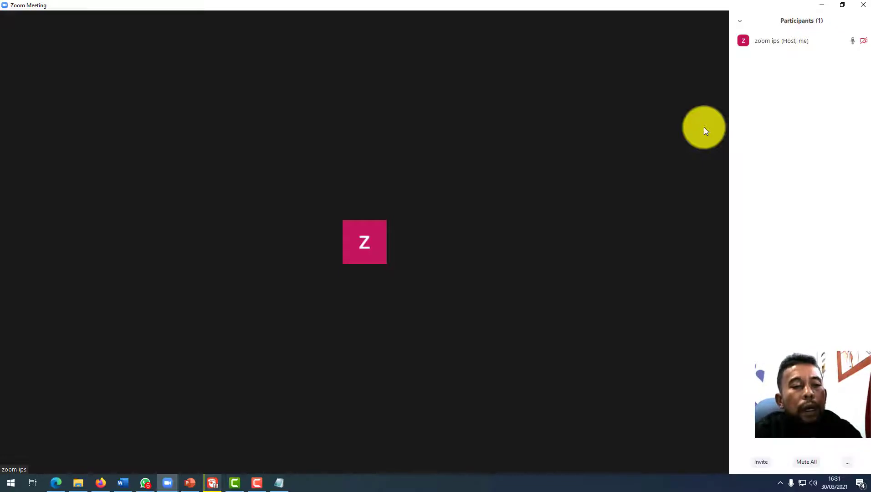
Open the meeting info panel to see the meeting ID, host, passcode and invite link.
click(9, 21)
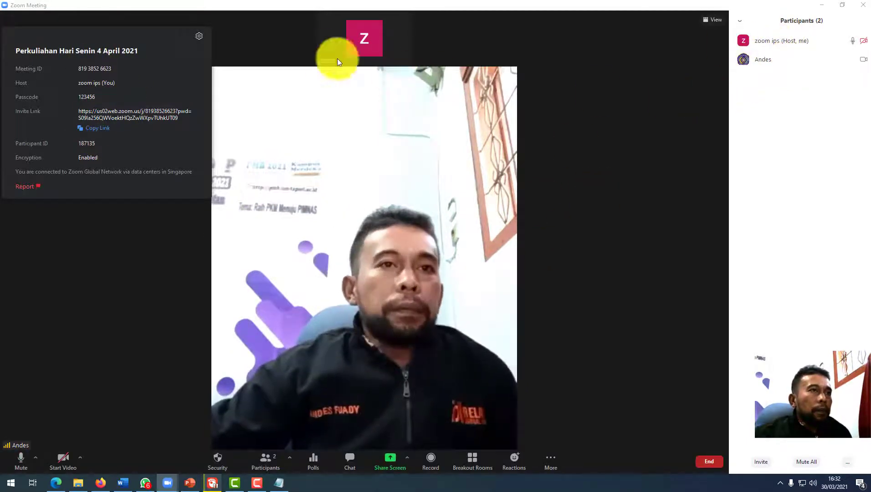
Close, reopen and close the meeting info panel again, then briefly open and close Chat.
click(313, 8)
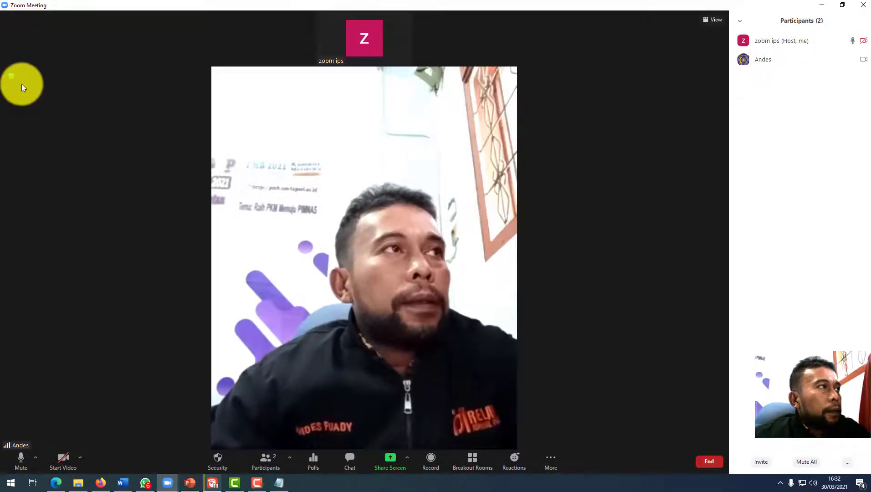
click(11, 77)
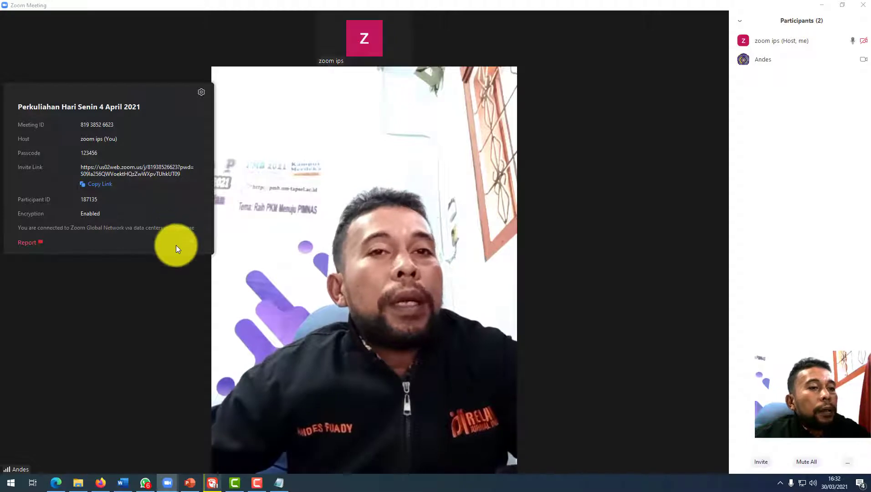
click(150, 319)
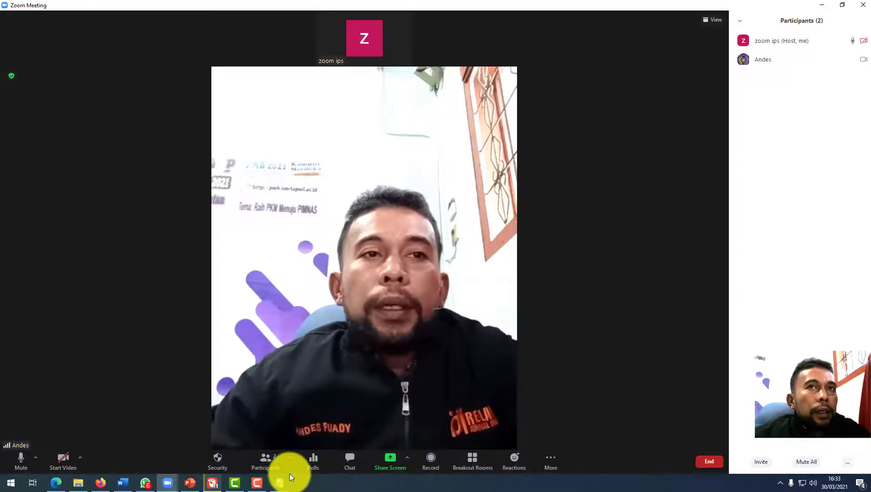
click(356, 466)
click(356, 464)
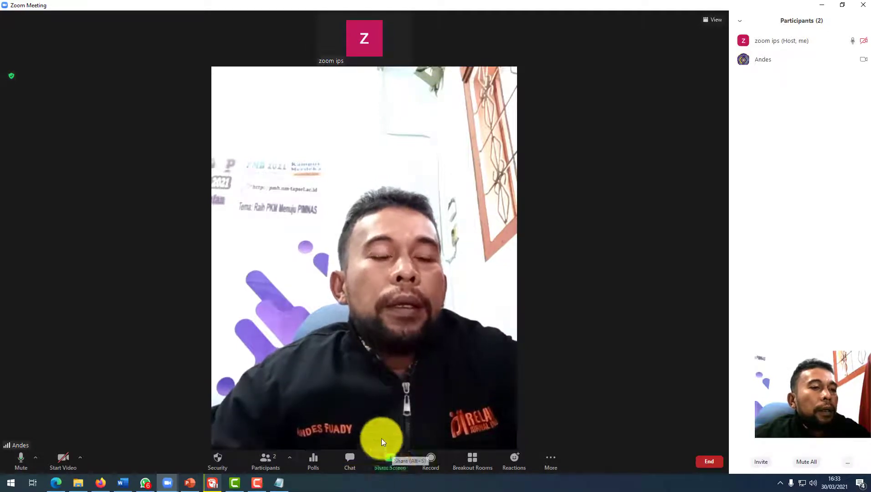
Share the Pendahuluan(1).pptx PowerPoint window, then stop sharing it.
click(397, 461)
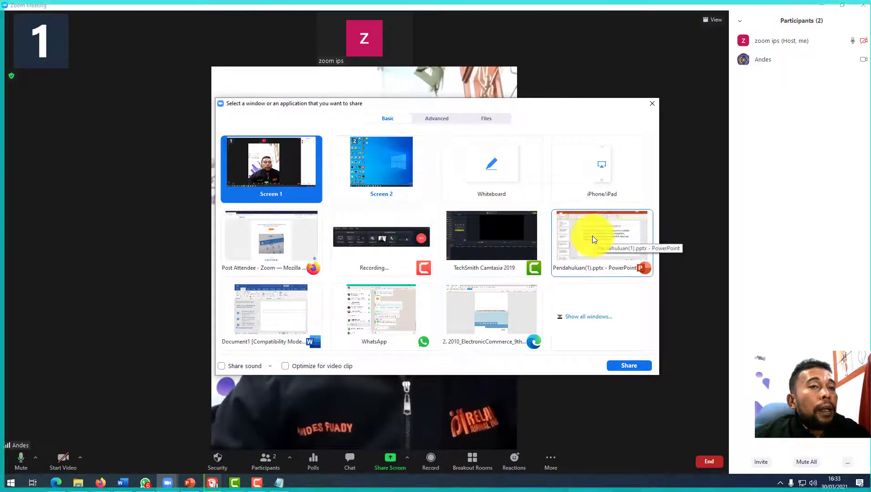
click(582, 244)
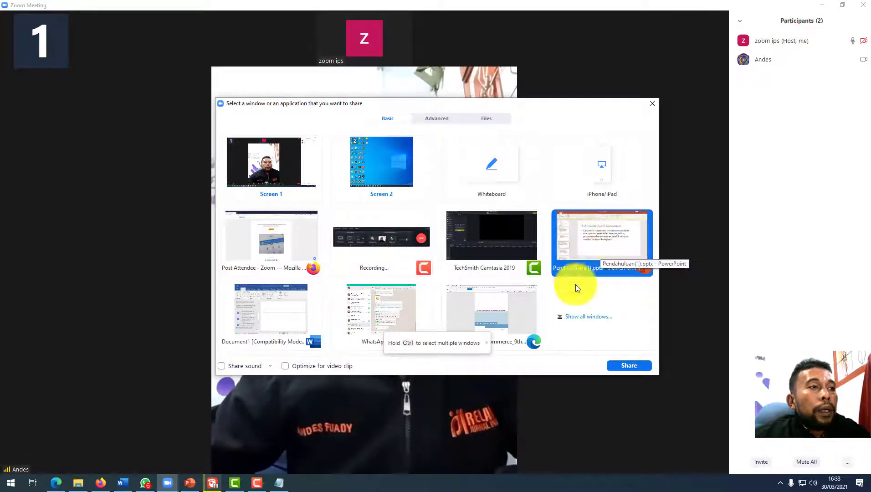
click(626, 367)
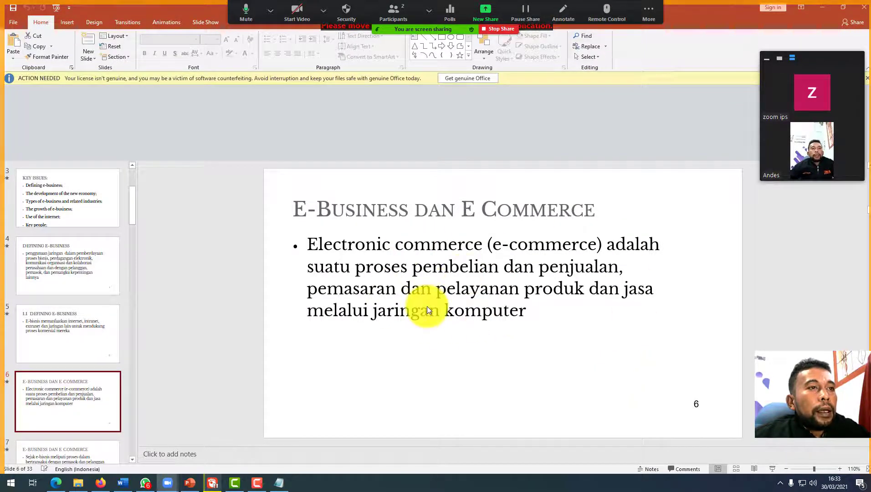
click(500, 31)
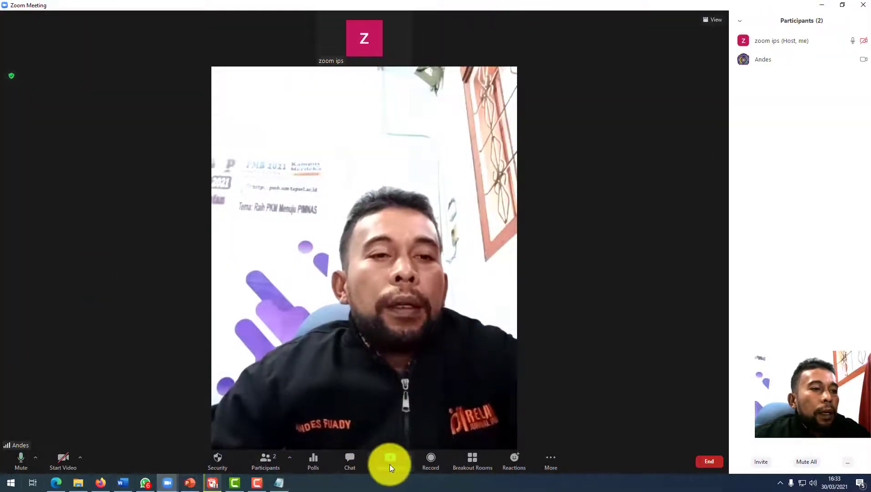
Check the Share Screen options for simultaneous sharing, then bring up the window picker again.
click(405, 459)
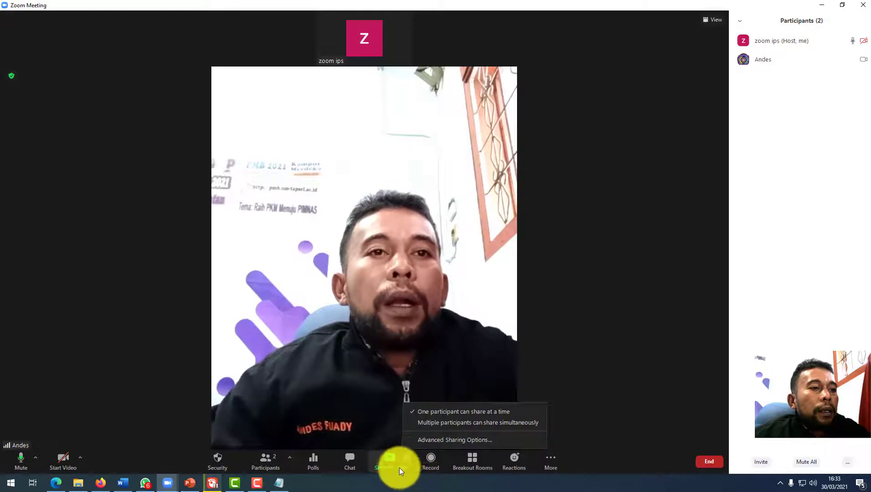
click(392, 470)
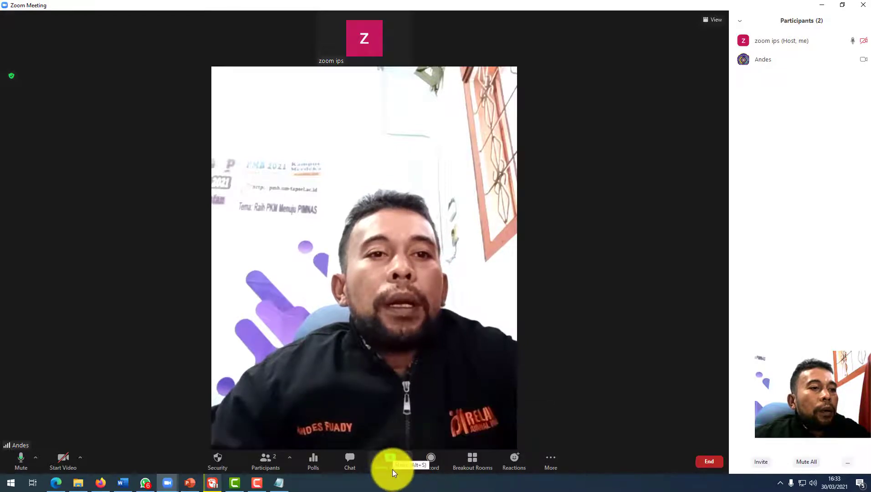
click(392, 469)
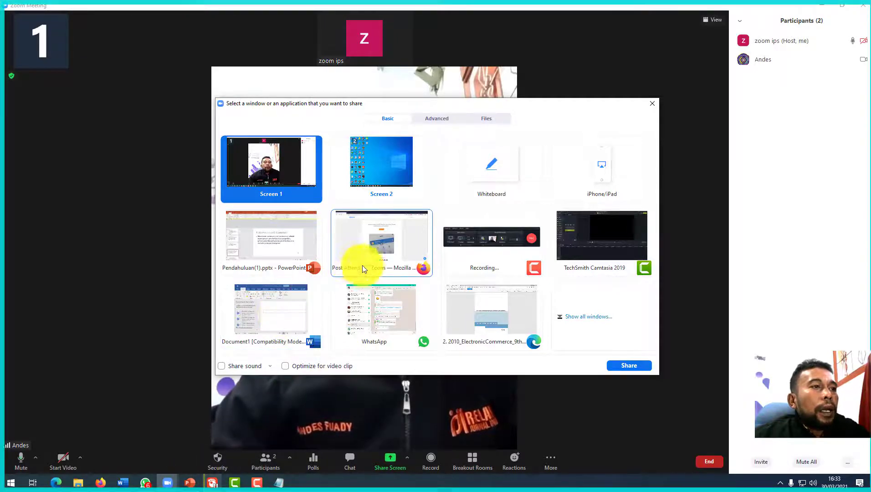
Share the GOM Player window with Share sound and Optimize for video clip enabled.
click(596, 324)
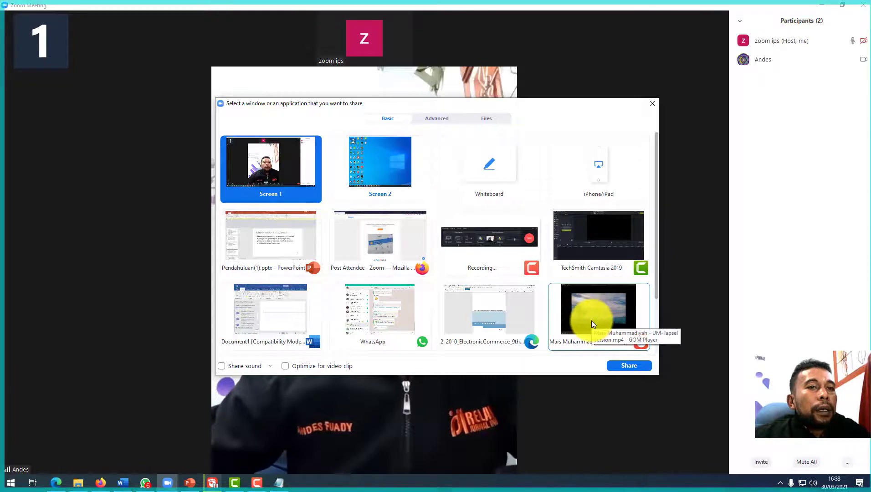
click(592, 321)
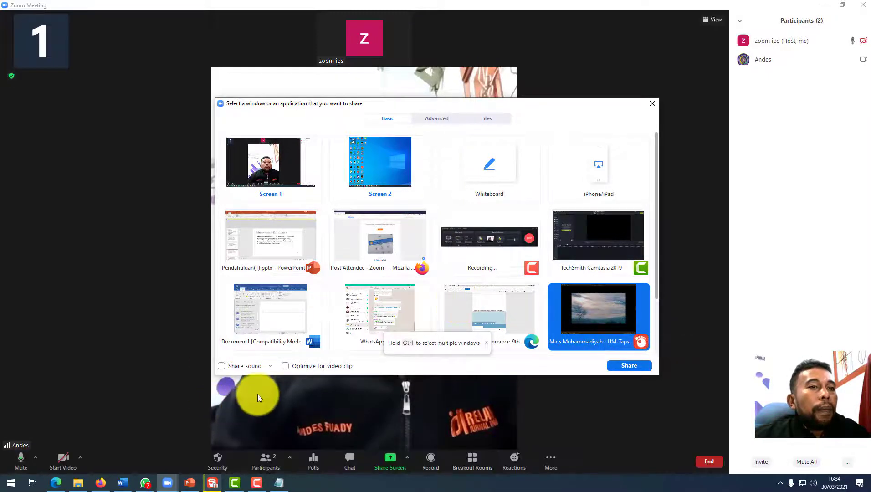
click(242, 367)
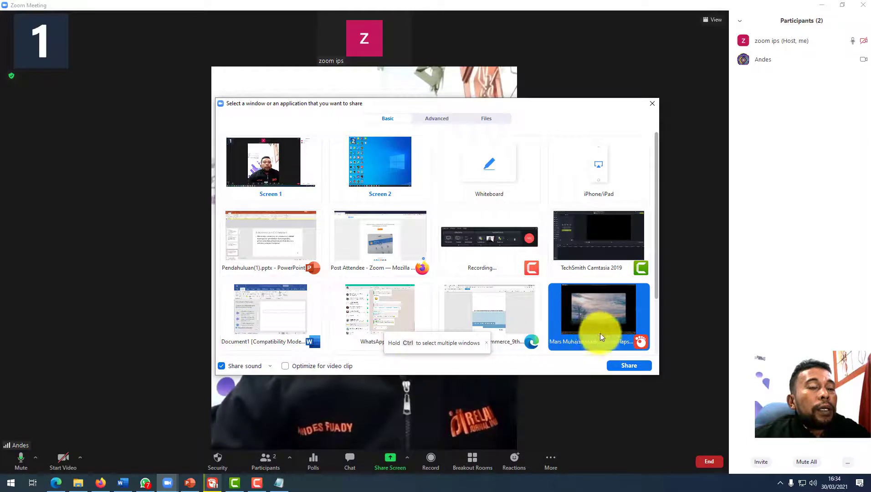
click(245, 366)
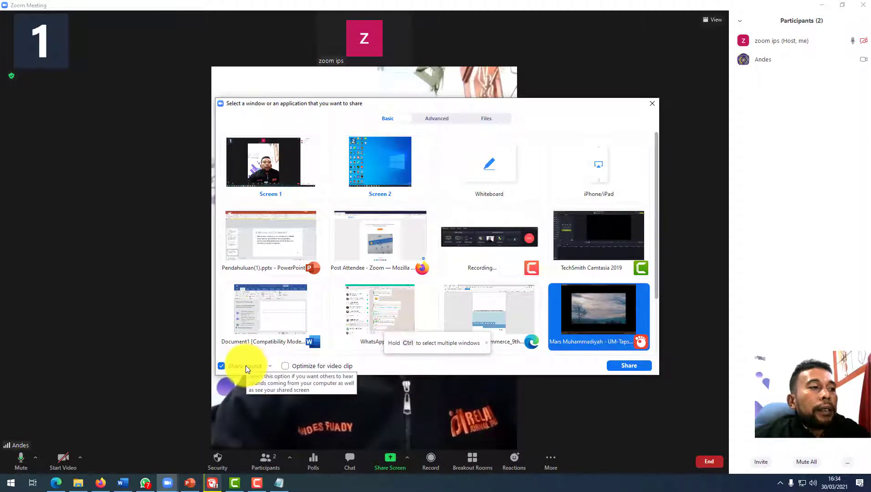
click(246, 365)
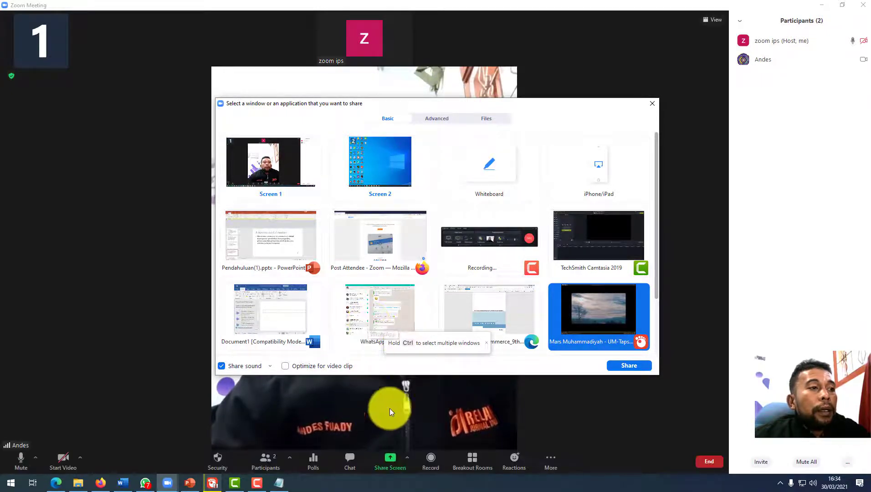
click(285, 366)
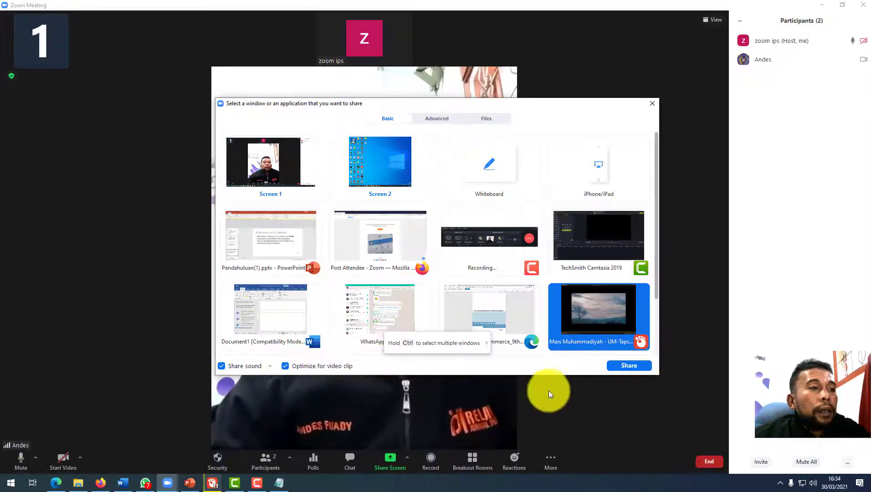
click(622, 366)
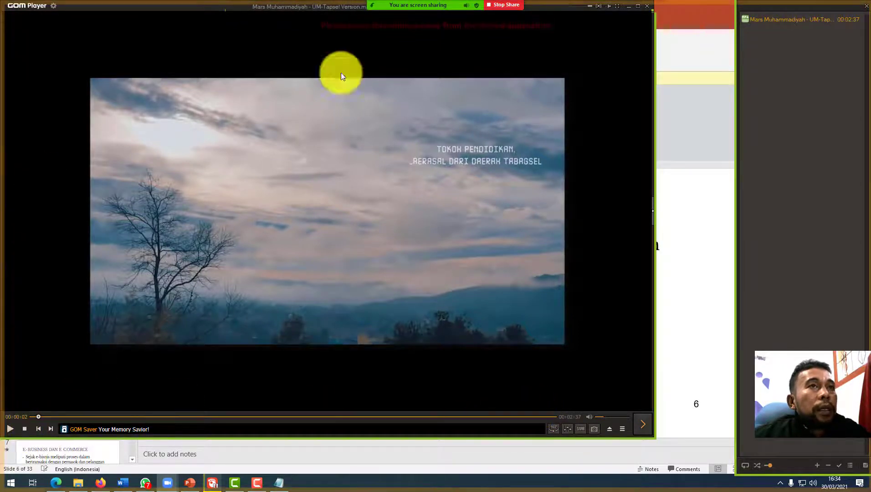
Stop sharing the GOM Player video from Zoom's top sharing toolbar.
click(498, 5)
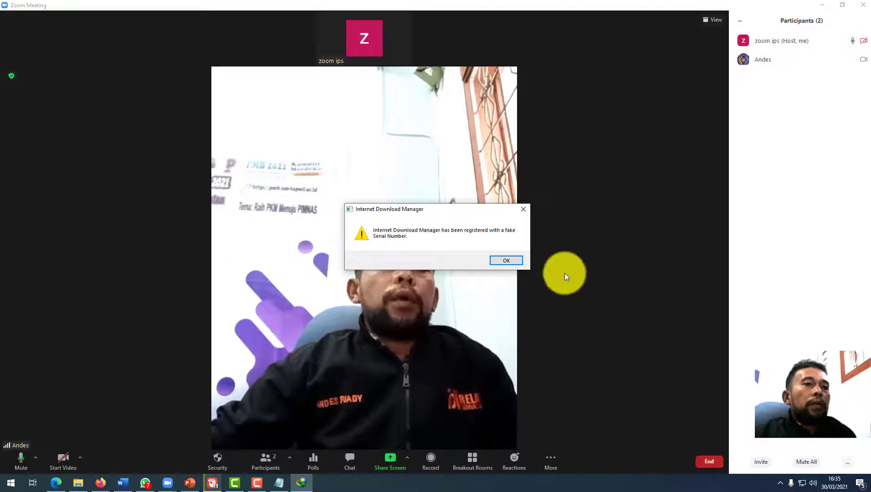
click(527, 209)
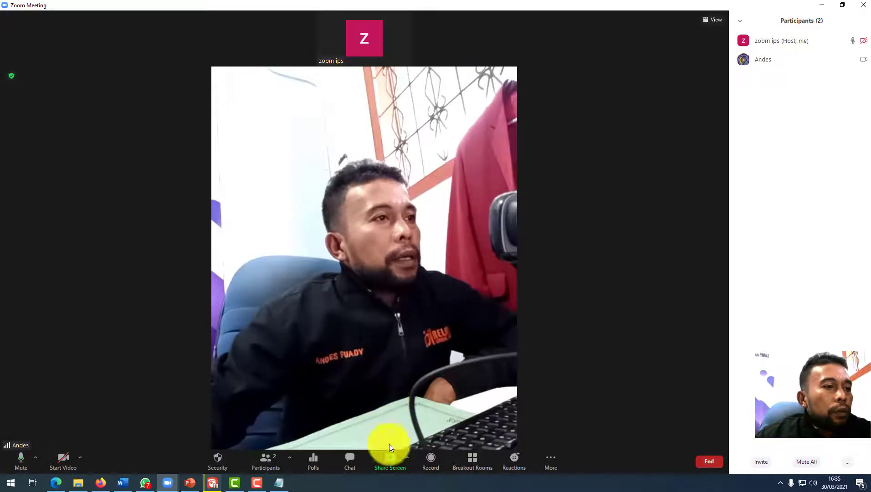
click(429, 463)
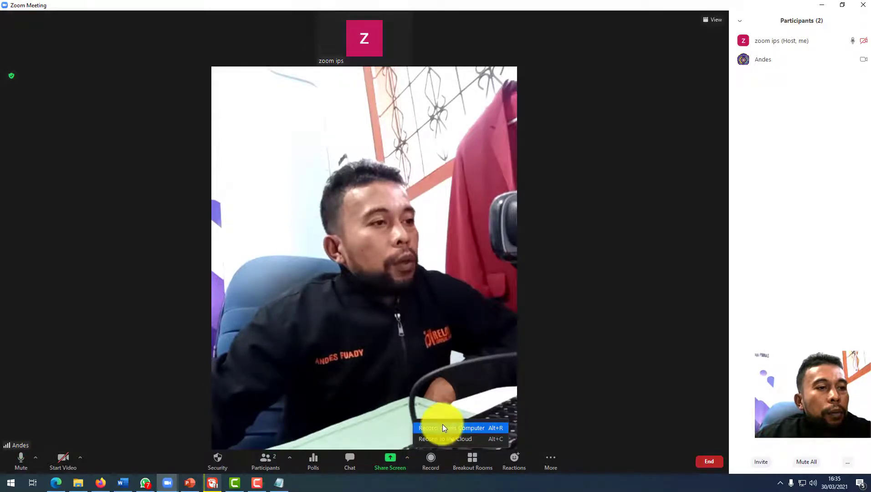
click(444, 437)
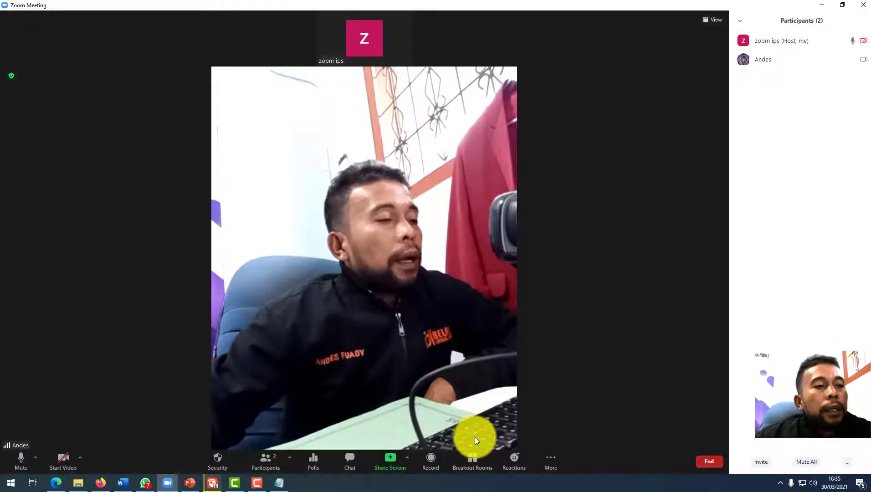
Open the Breakout Rooms dialog showing the six pre-assigned rooms, not yet started.
click(471, 461)
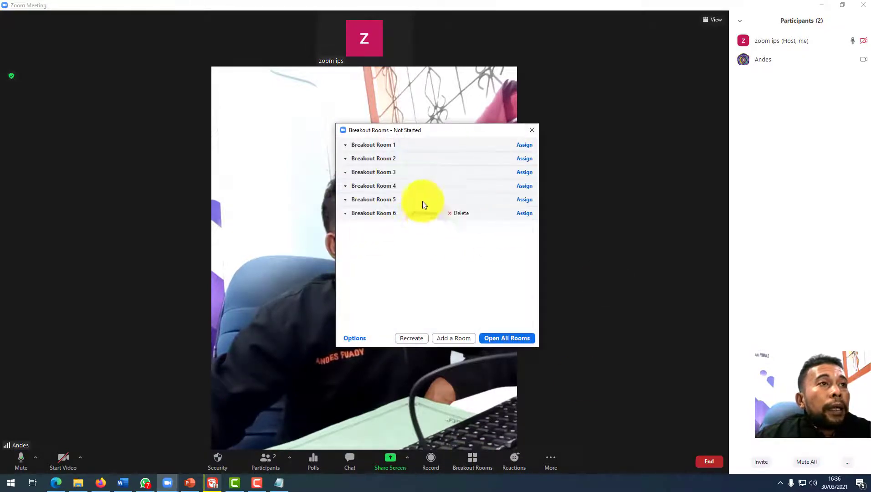
mouse_move(390, 214)
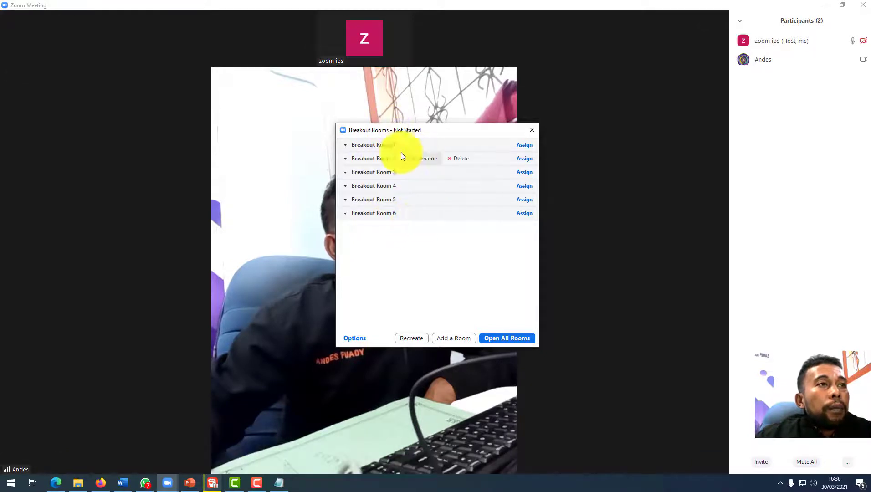
mouse_move(428, 186)
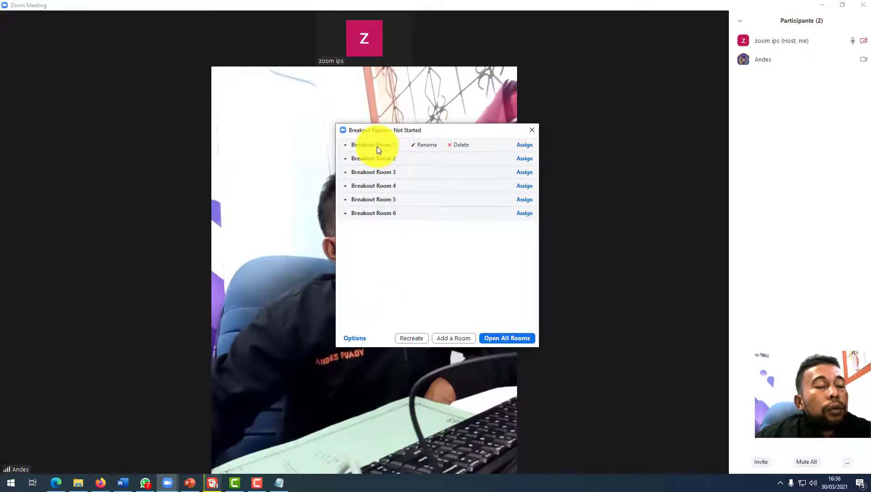
Rename breakout rooms 1 to 3 with their teachers' names.
click(421, 143)
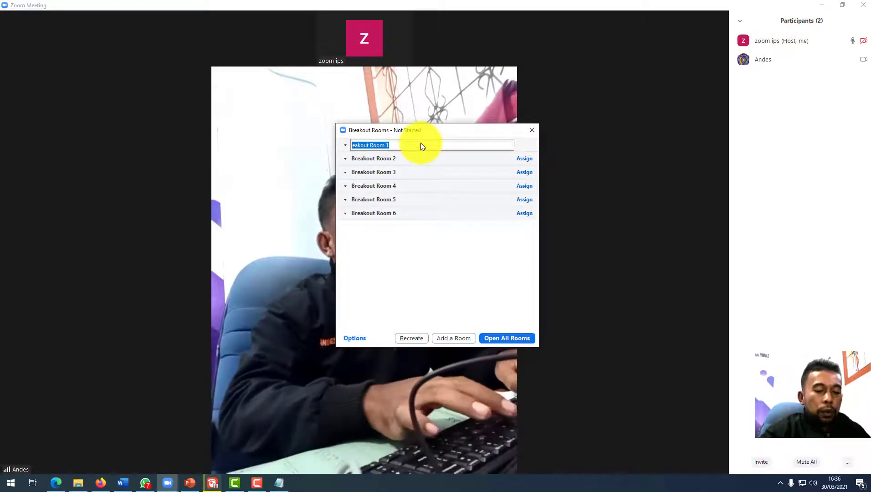
key(BackSpace)
text(Ibu Yusmiati)
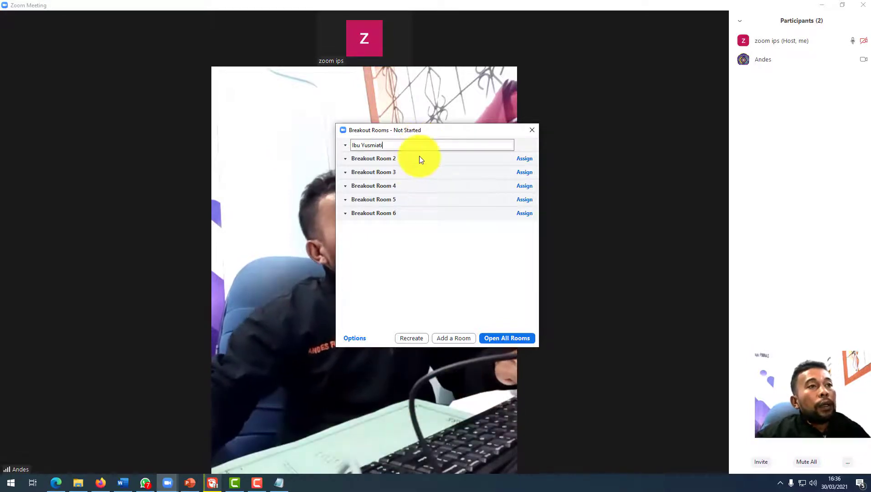
click(407, 160)
click(422, 159)
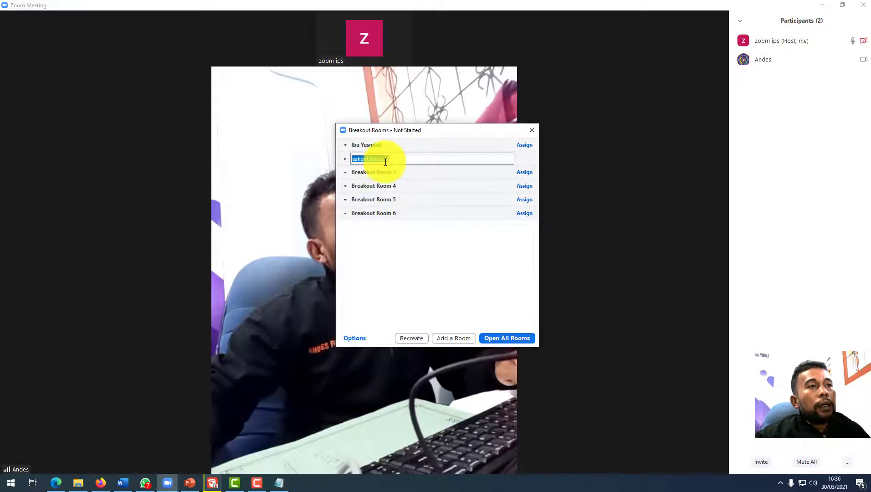
text(P)
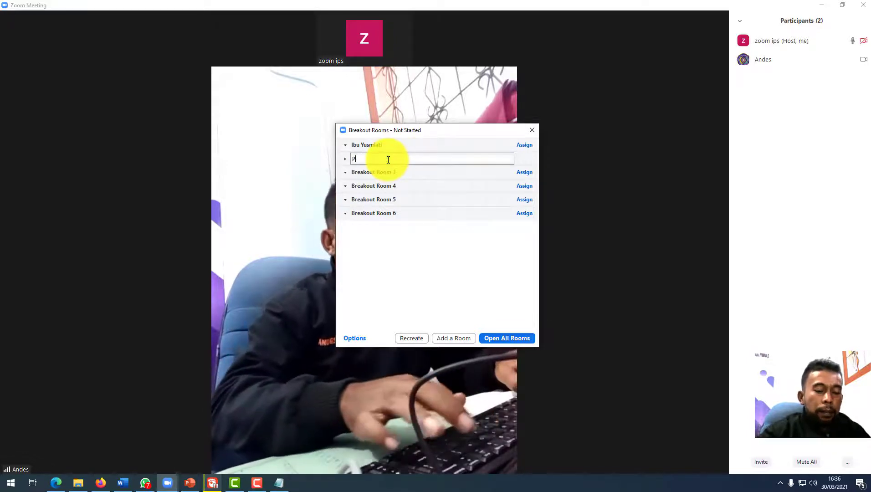
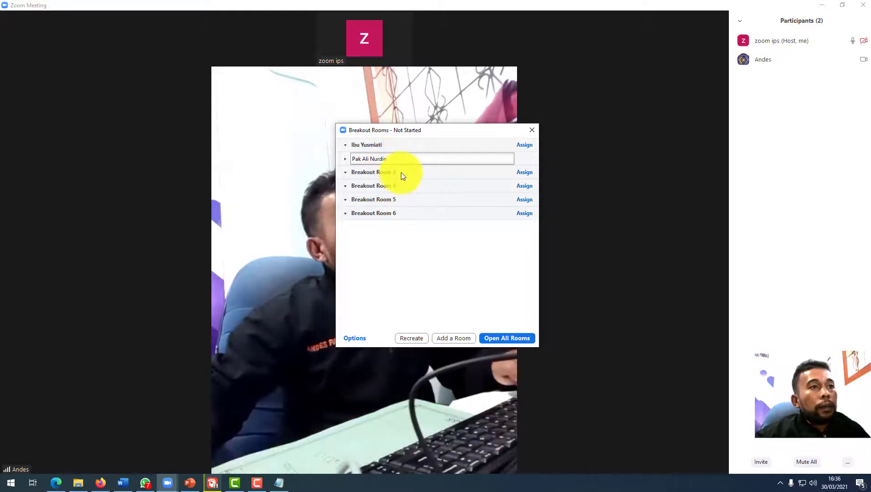
click(401, 172)
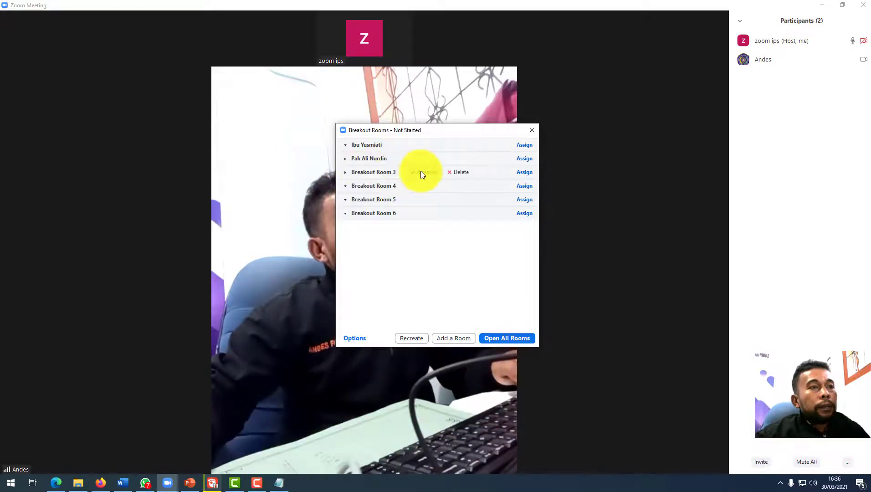
click(421, 172)
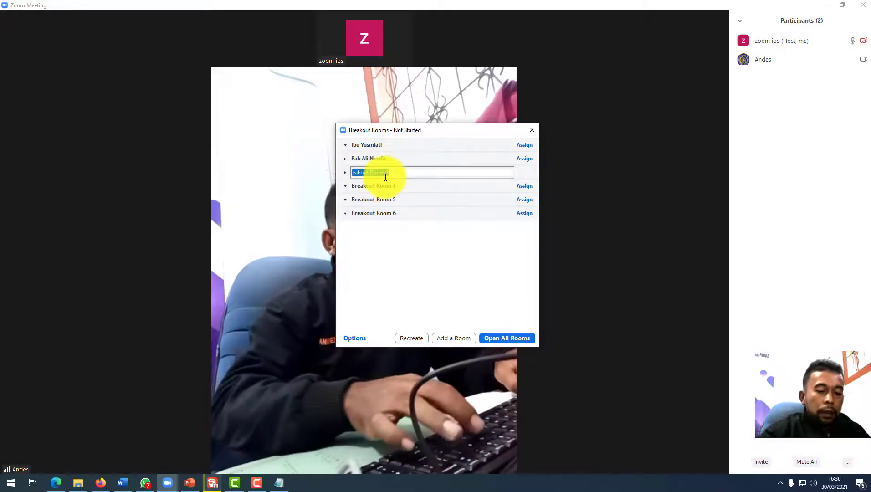
text(Pak)
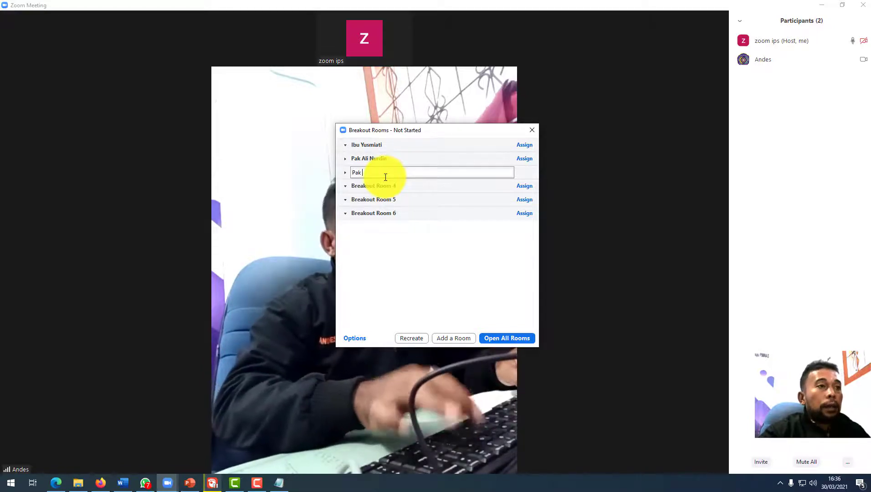
text( Uli)
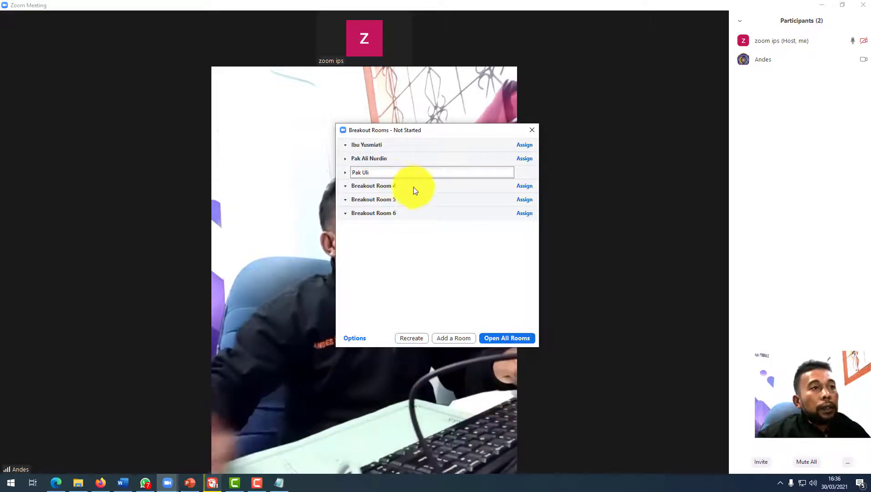
key(Return)
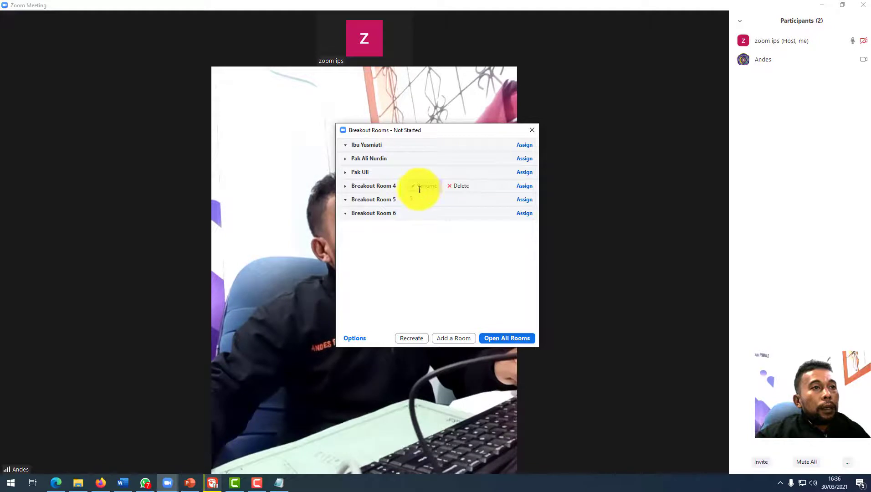
Rename breakout rooms 4 to 6 with their teachers' names.
click(418, 188)
text(Bu Yani)
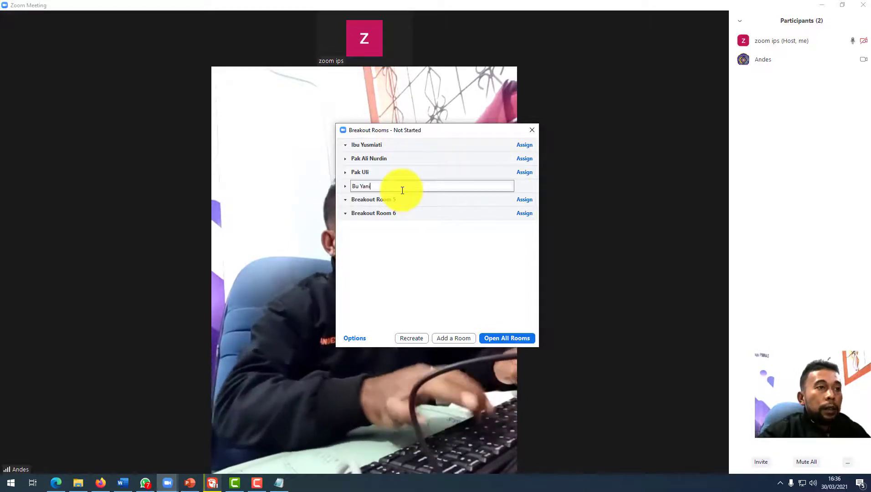
key(Return)
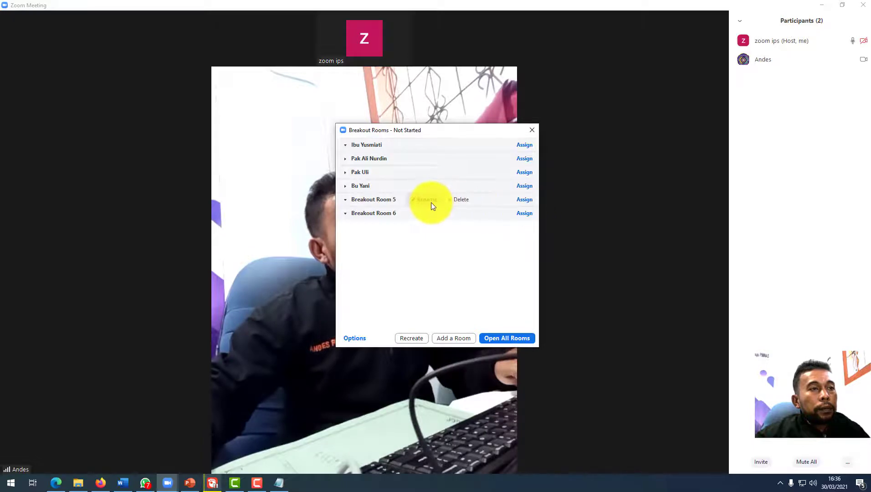
click(431, 202)
text(Pa)
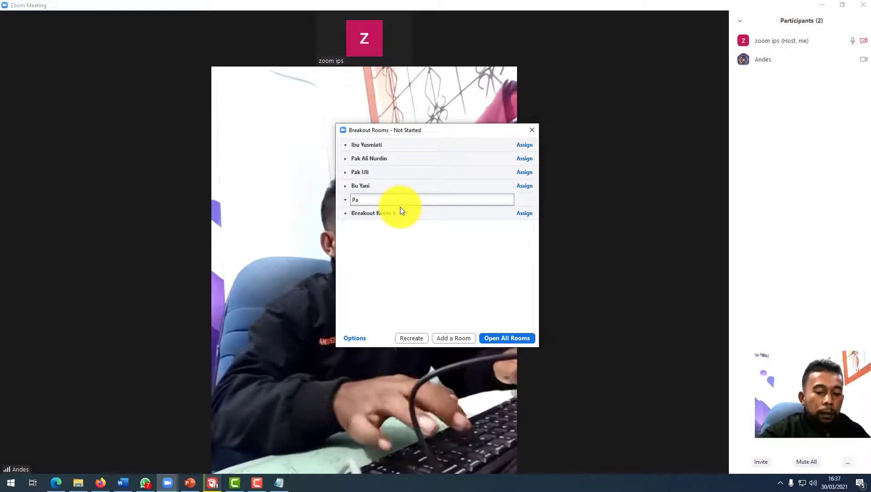
text(k Putoro)
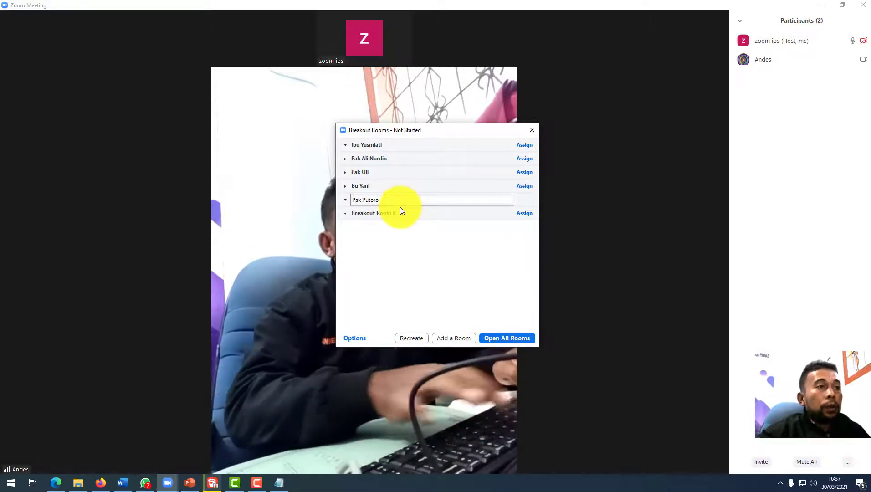
key(Return)
click(421, 213)
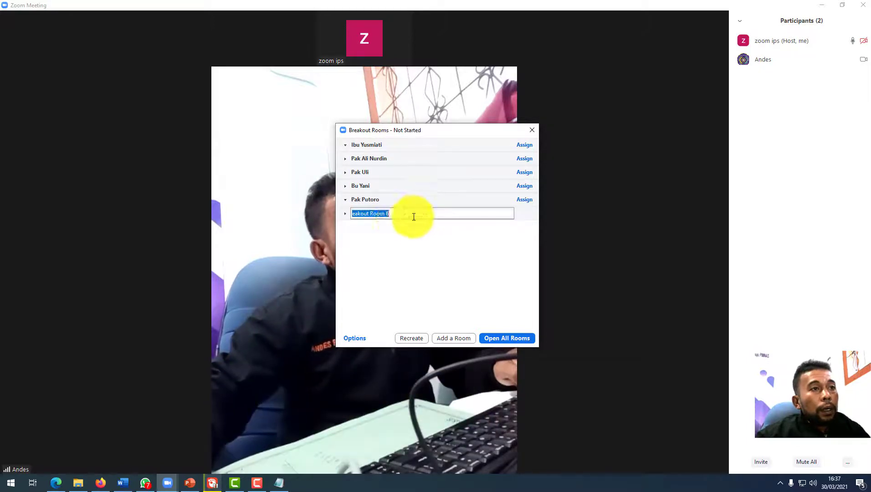
text(Pak)
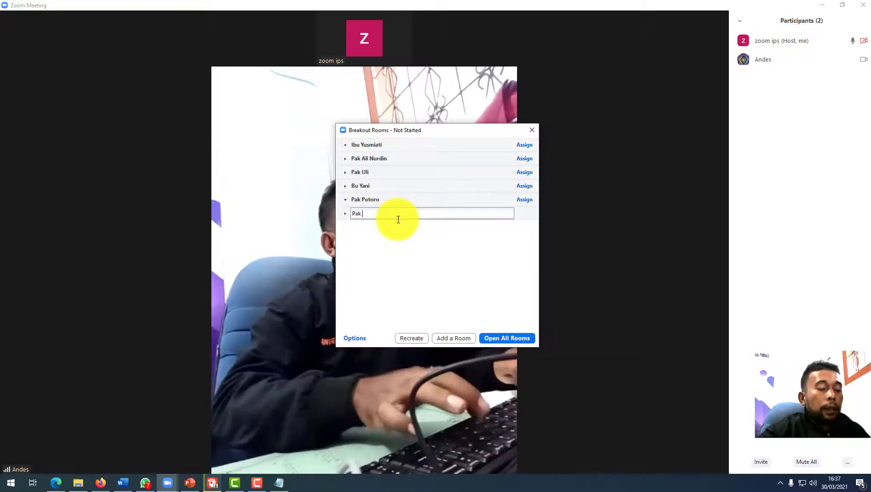
text( Rajab)
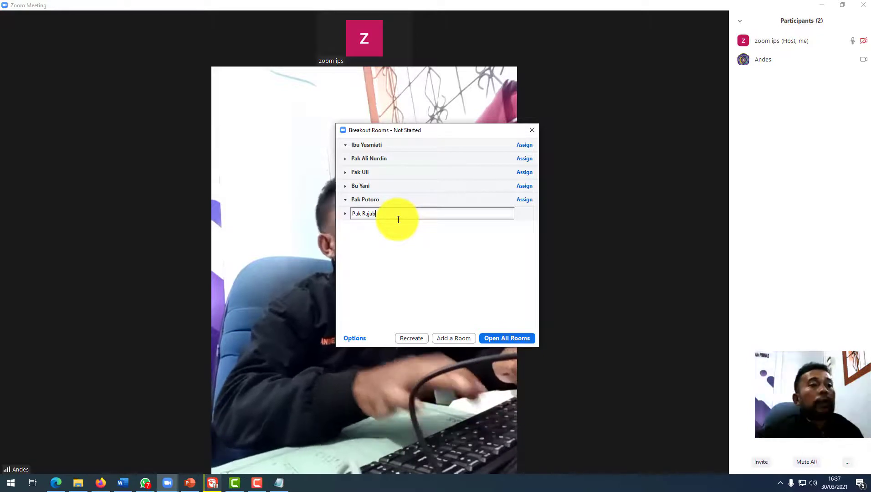
key(Return)
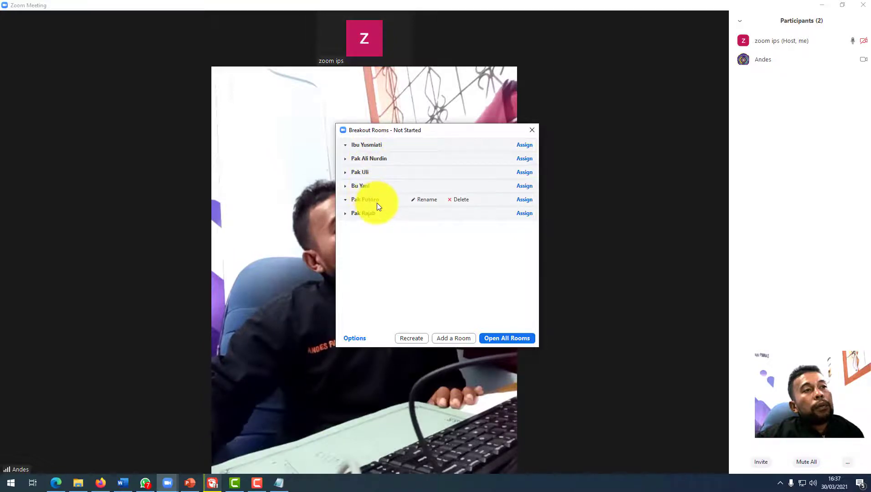
Enable Allow participants to choose room in Options, then open all six rooms.
click(360, 340)
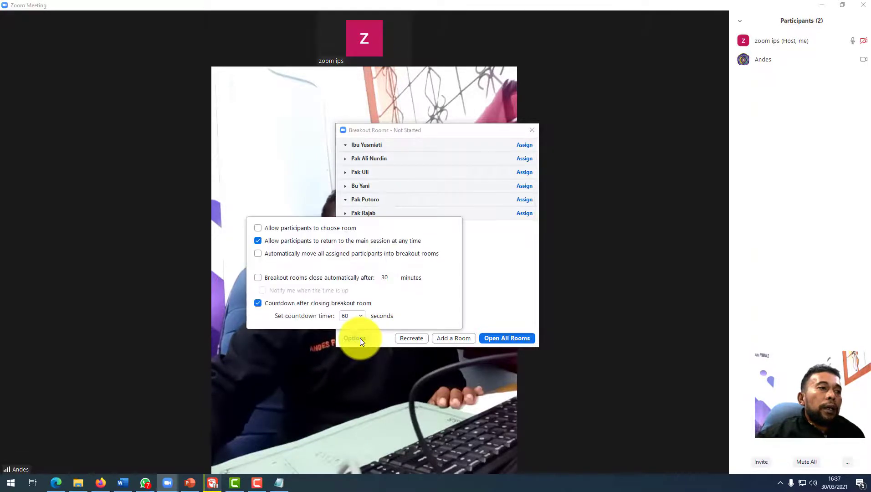
click(330, 229)
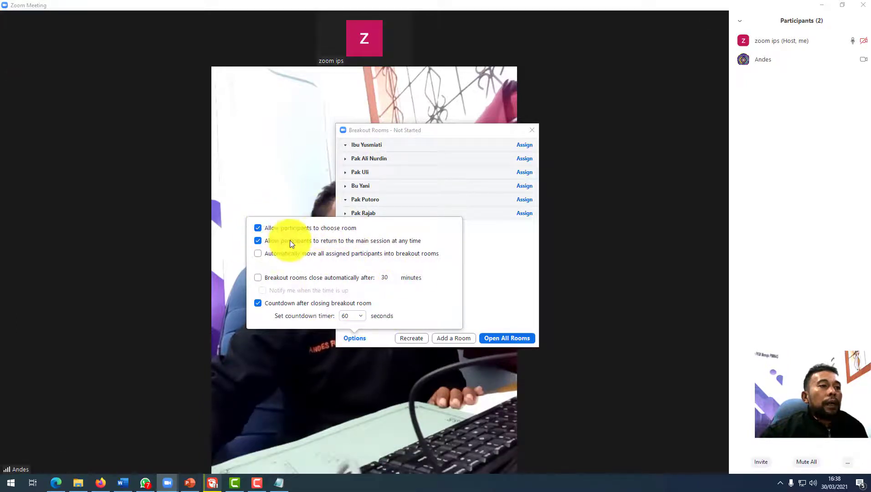
click(490, 297)
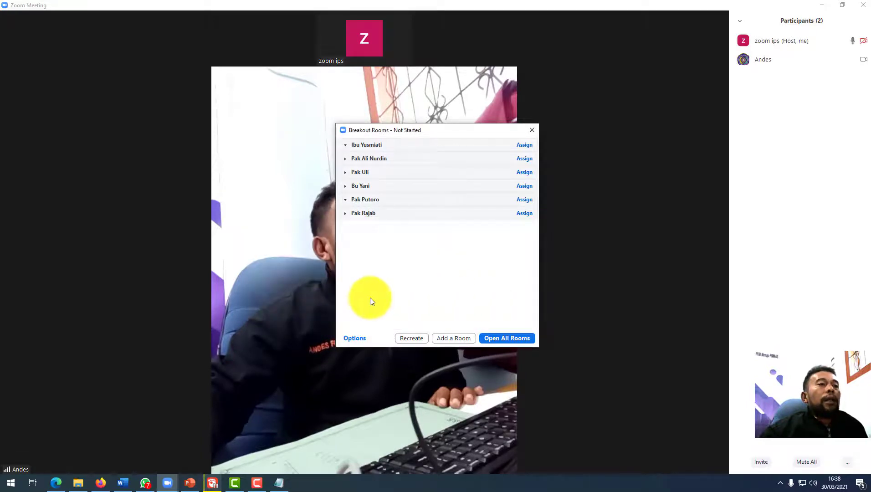
click(499, 338)
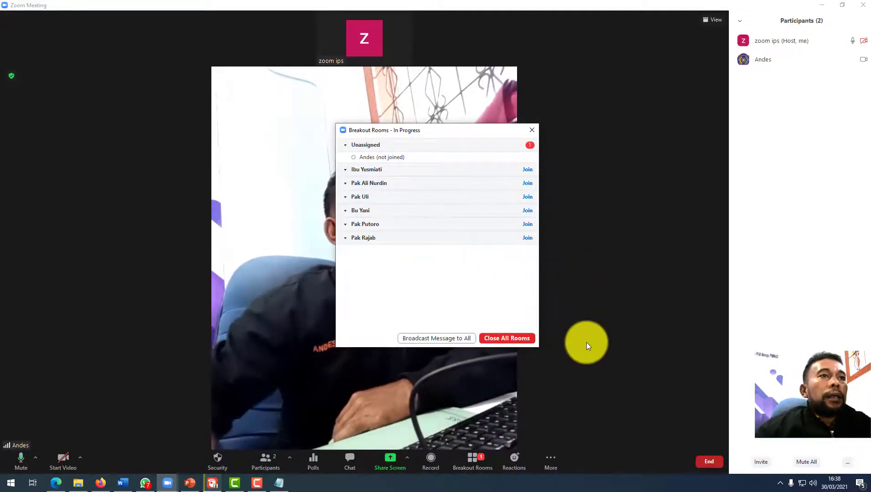
Drag the Breakout Rooms - In Progress panel further to the right.
drag(492, 131, 643, 126)
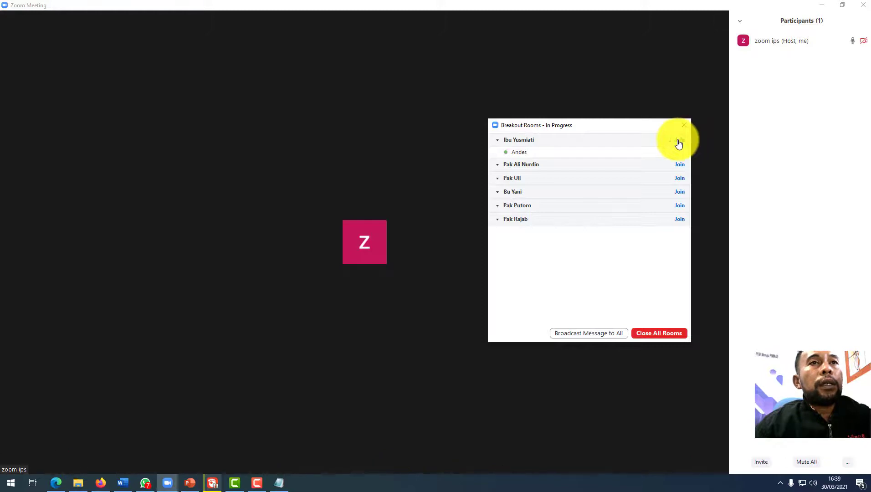
Join the first breakout room and confirm with Yes.
click(679, 144)
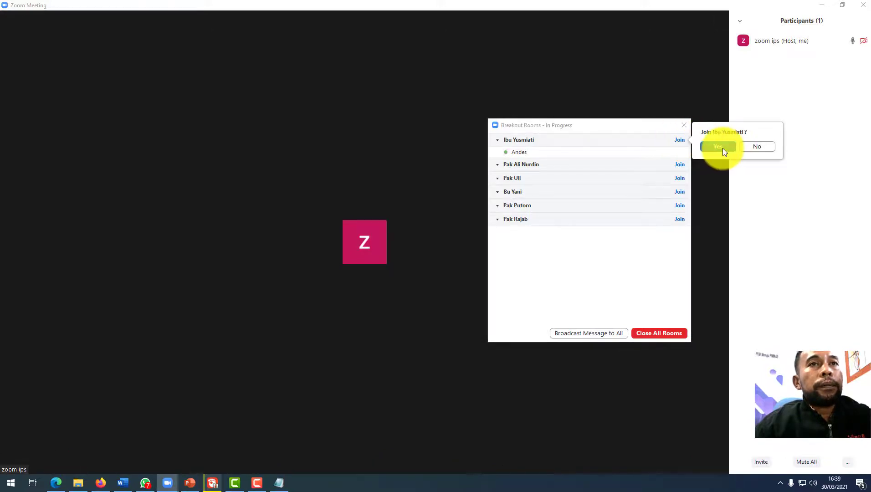
click(722, 149)
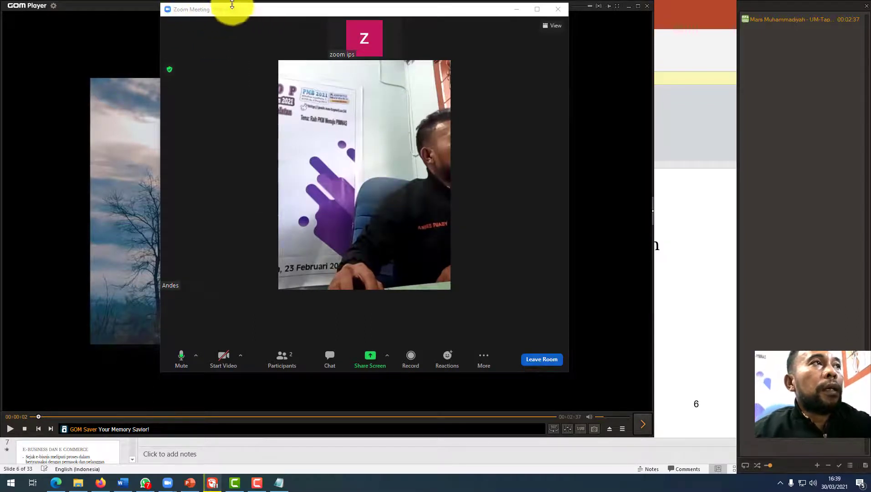
Move the meeting window down and right, show the room's Participants list, and browse the other participant's More menu.
drag(280, 8, 273, 48)
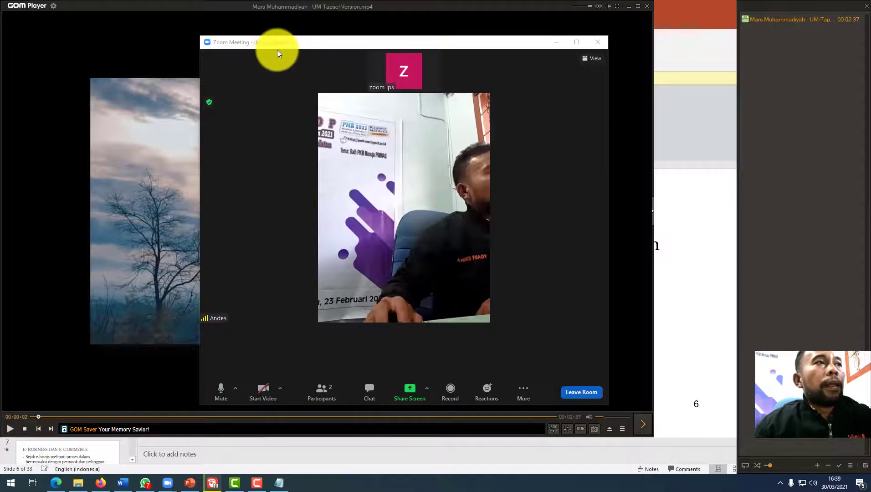
click(322, 392)
mouse_move(739, 99)
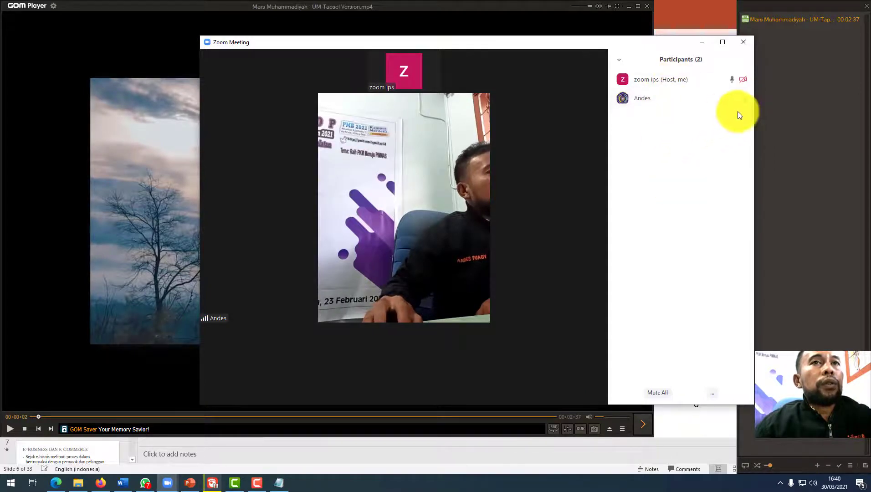
click(743, 99)
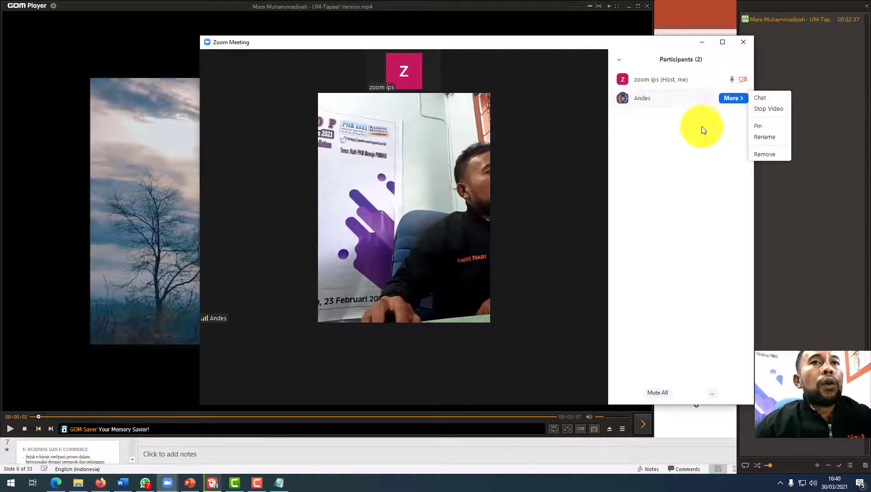
click(693, 135)
click(736, 100)
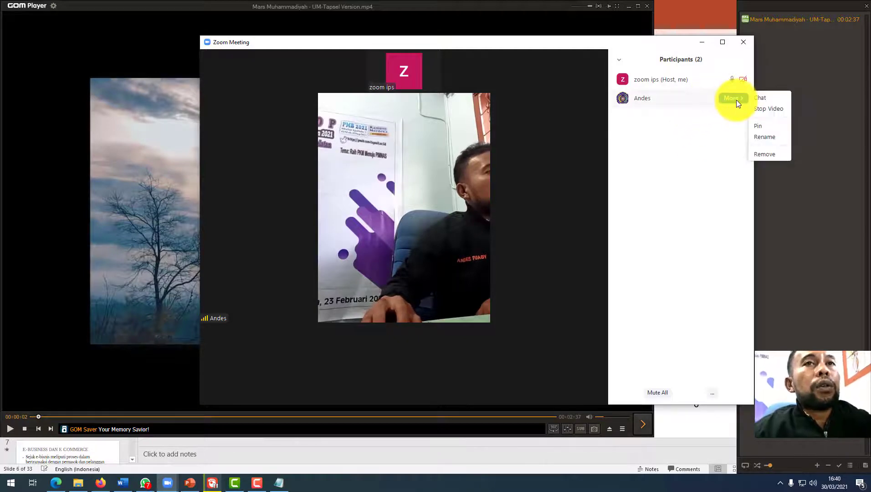
click(708, 132)
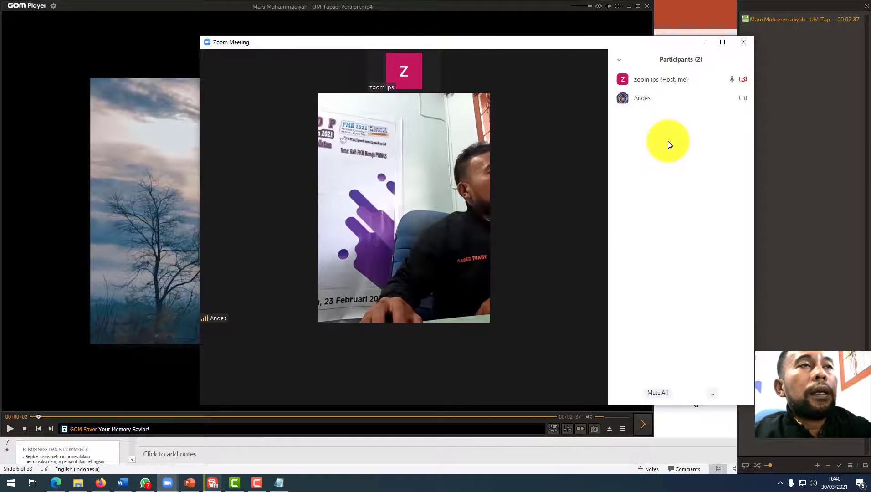
mouse_move(590, 218)
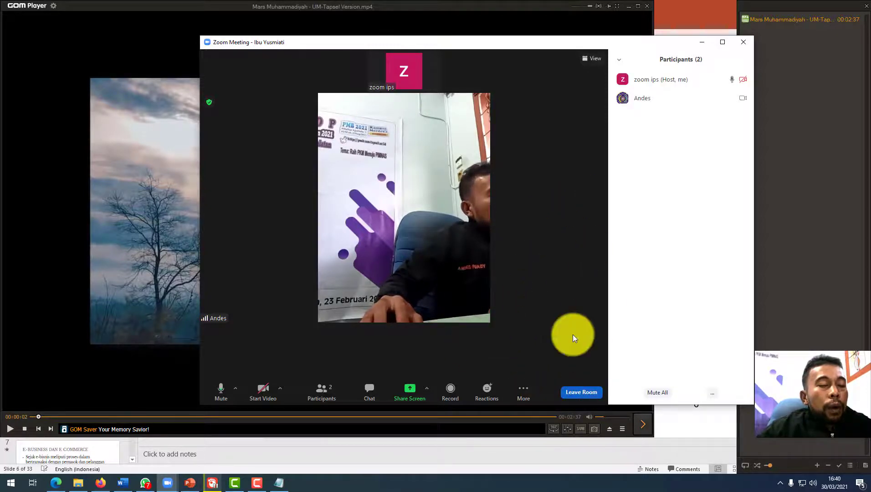
Choose Leave Room > Leave Breakout Room to rejoin the main session.
click(580, 393)
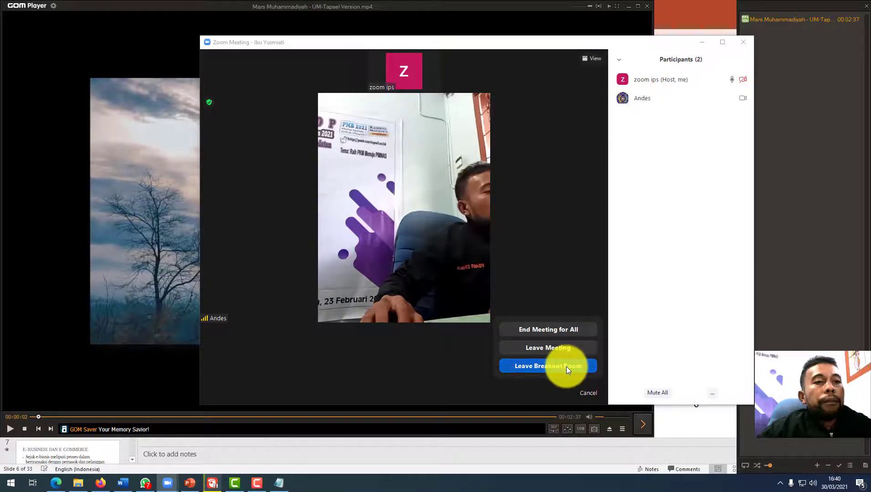
click(563, 371)
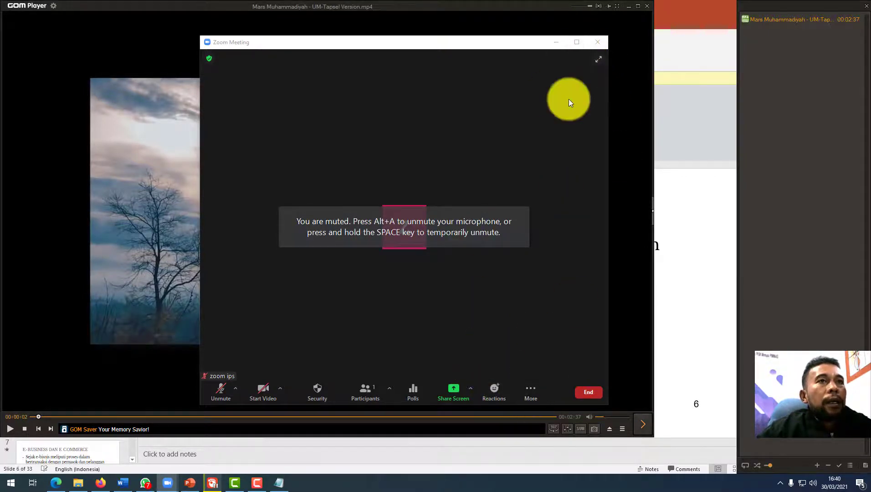
Maximize the Zoom Meeting window and show the Participants list, which lists only the host.
click(576, 42)
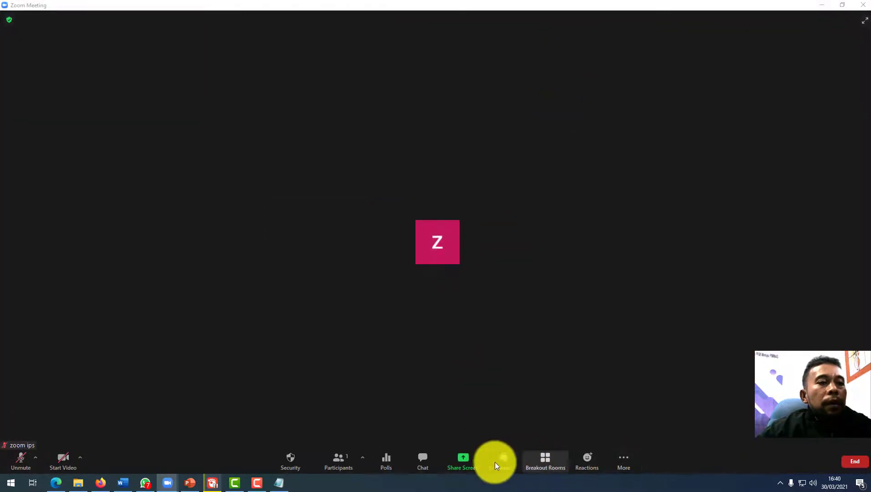
click(338, 466)
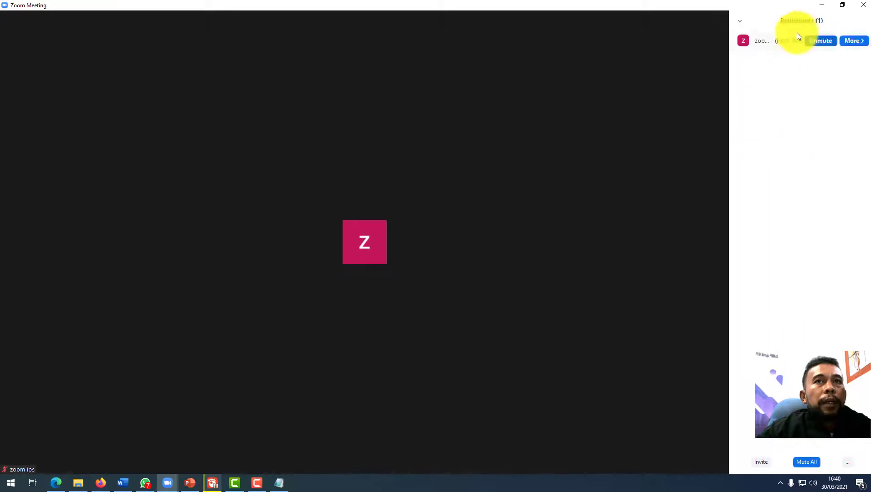
mouse_move(614, 263)
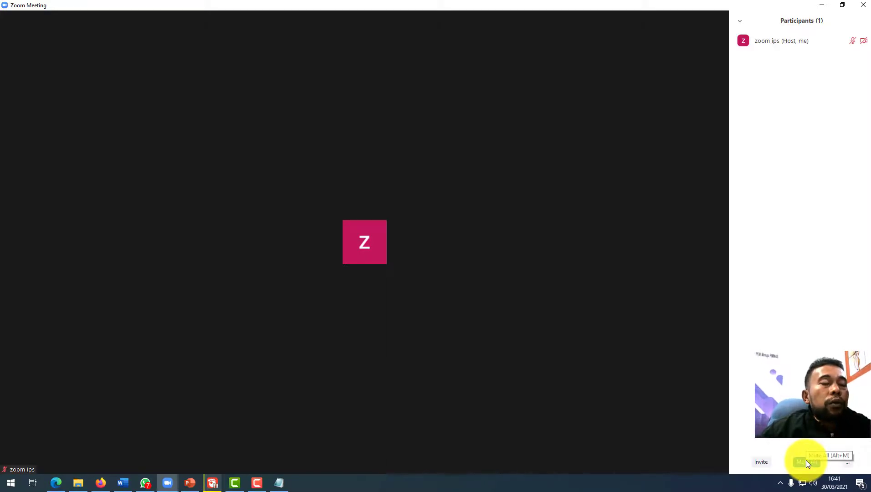
mouse_move(441, 413)
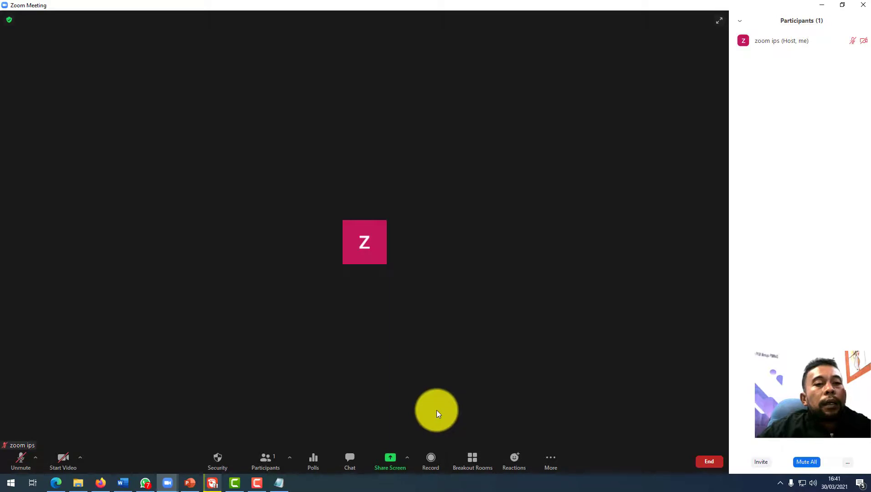
click(545, 469)
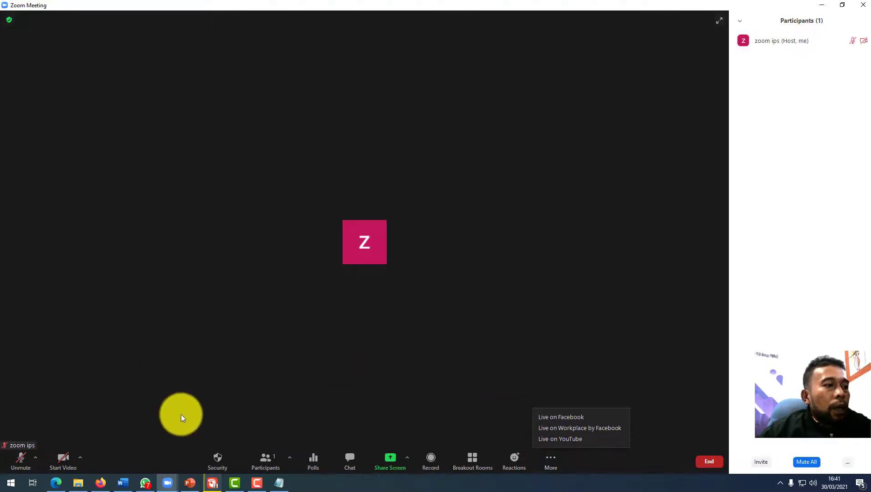
click(575, 378)
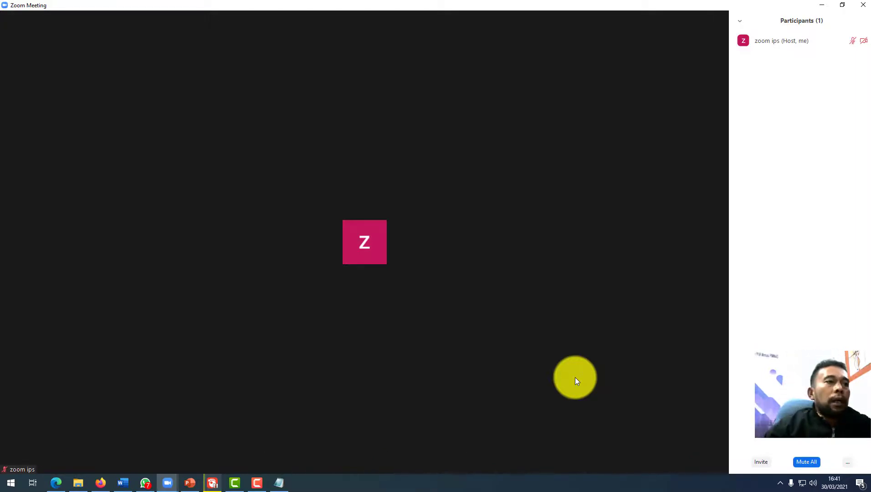
mouse_move(575, 377)
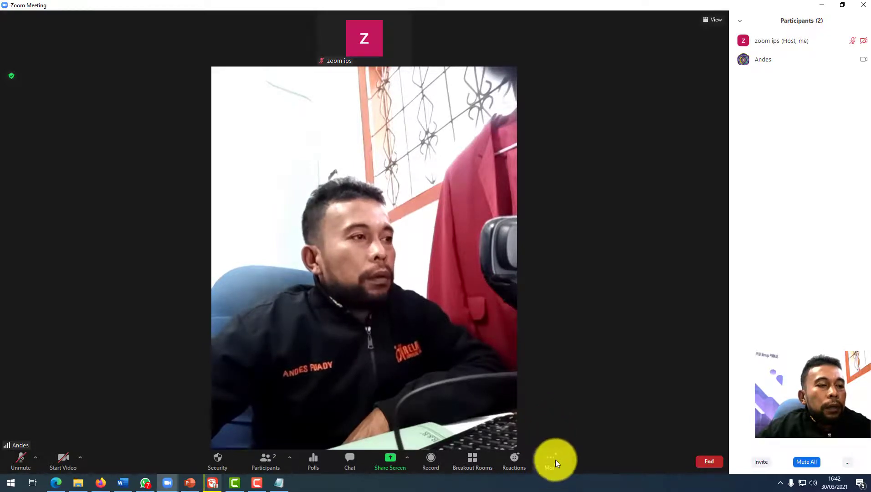
Open the Breakout Rooms window listing all six rooms in progress.
click(472, 460)
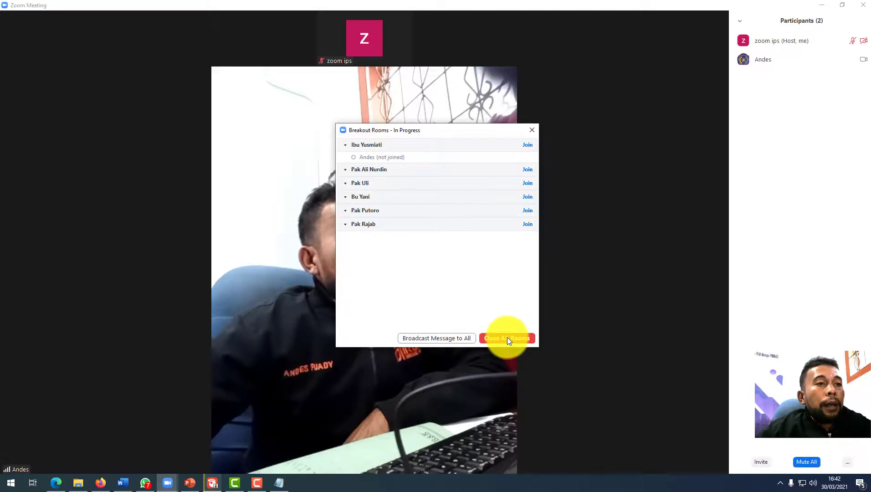
Close all breakout rooms, glance at the room Options, and close the Breakout Rooms window.
click(507, 338)
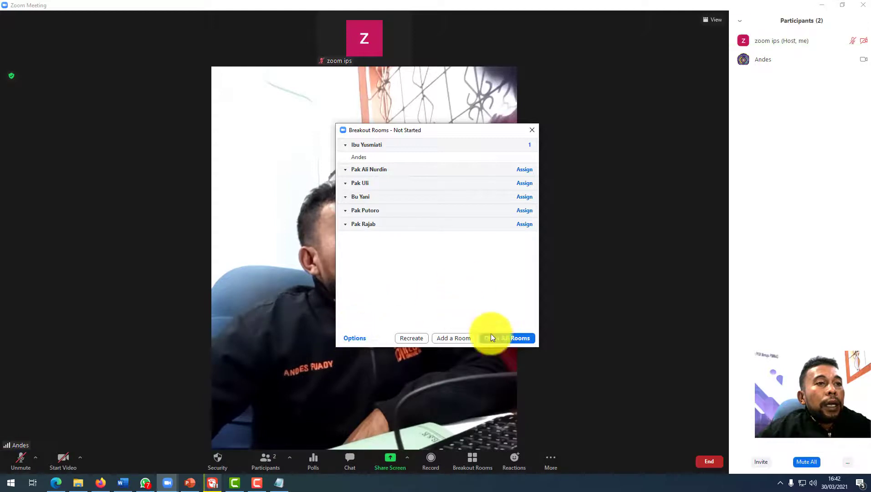
click(356, 339)
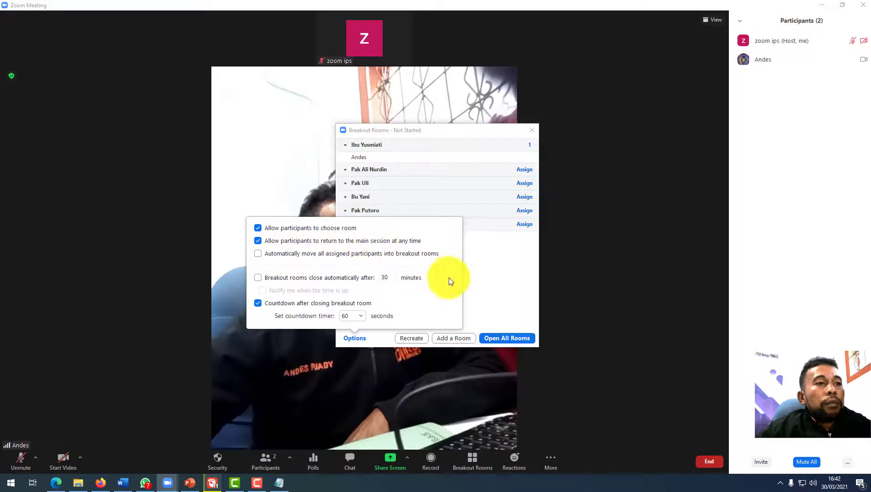
click(480, 270)
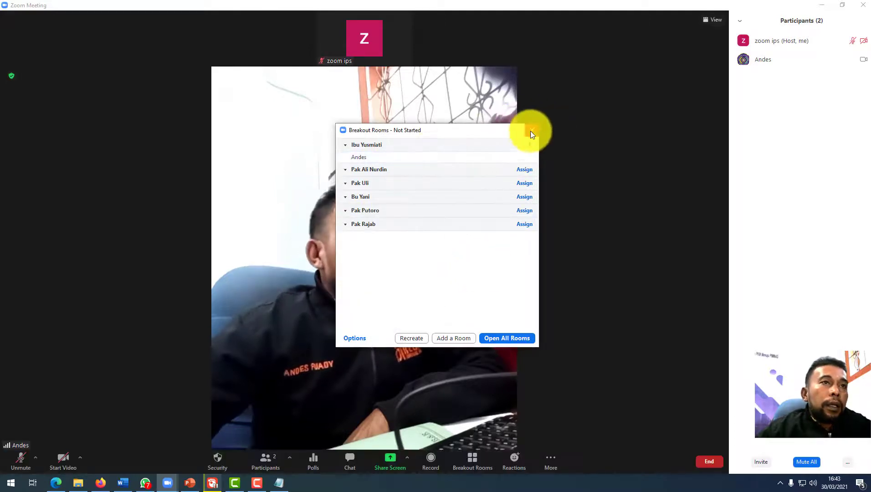
click(531, 131)
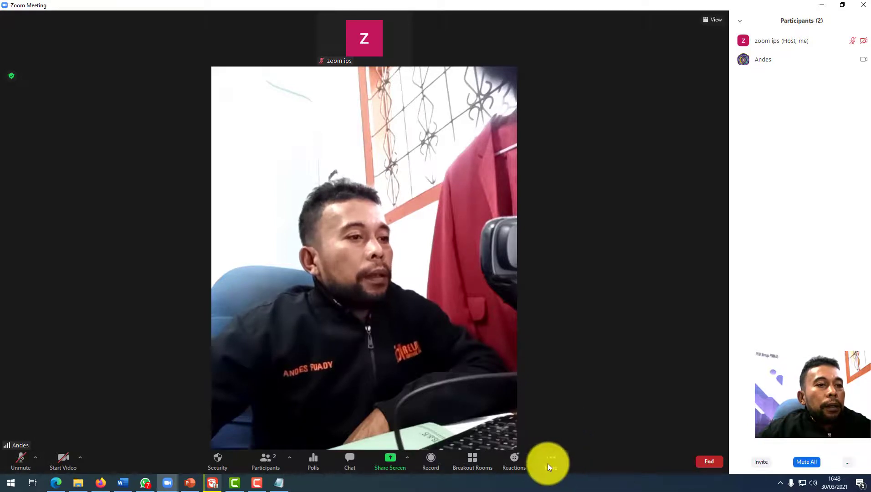
Choose More > Live on YouTube to start streaming the meeting.
click(548, 463)
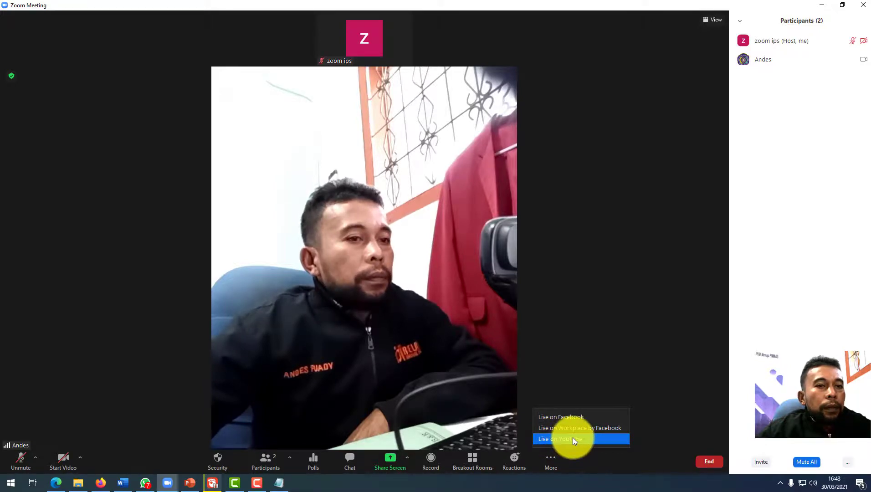
click(573, 438)
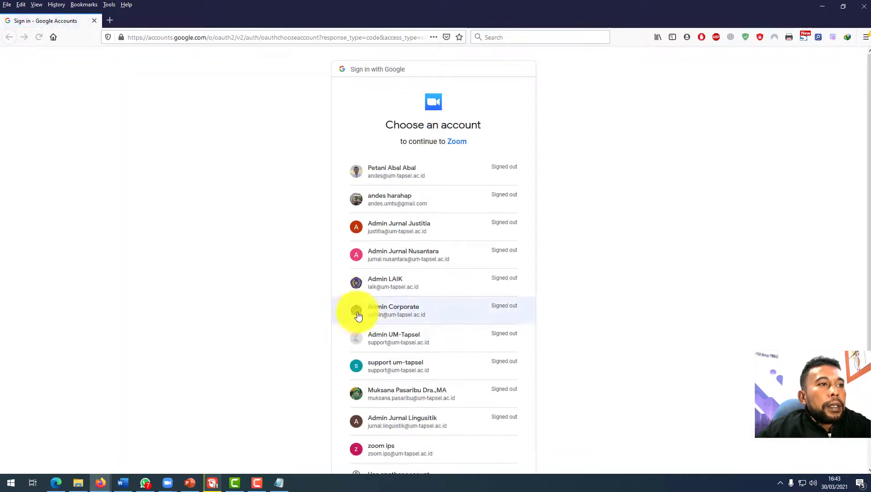
Pick the host's Google account and allow Zoom both YouTube permissions, then confirm.
scroll(374, 318, down, 2)
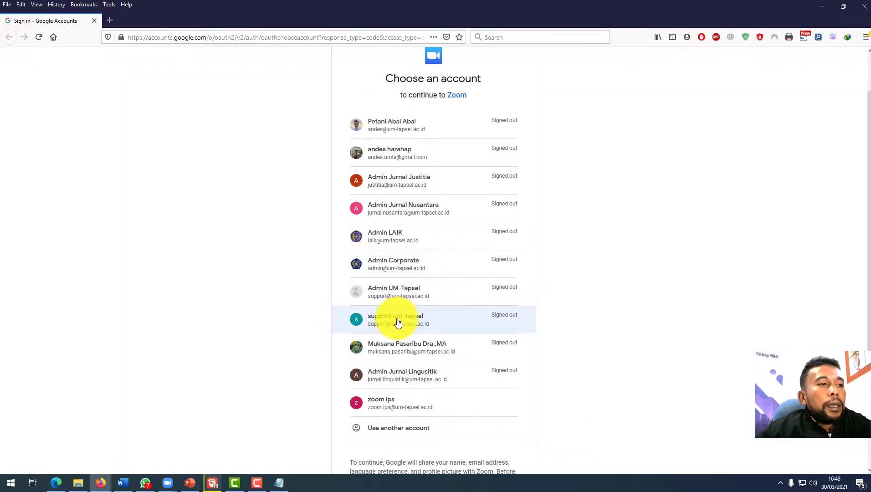
click(410, 409)
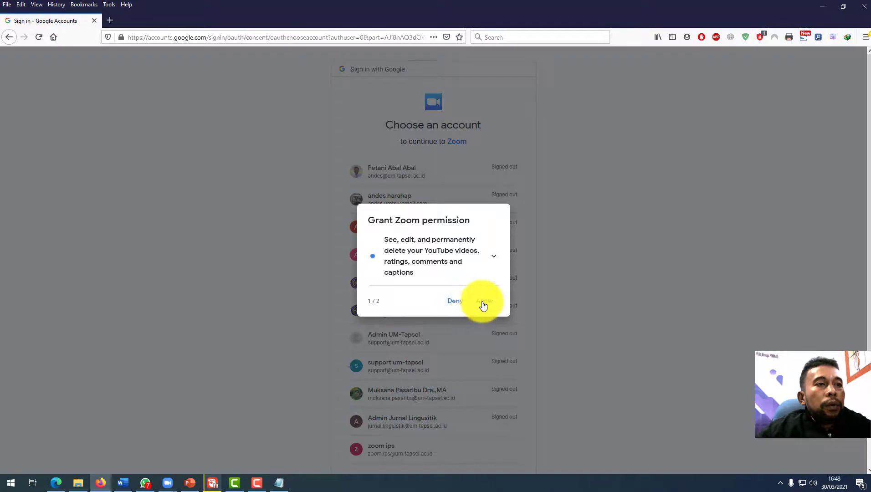
click(484, 302)
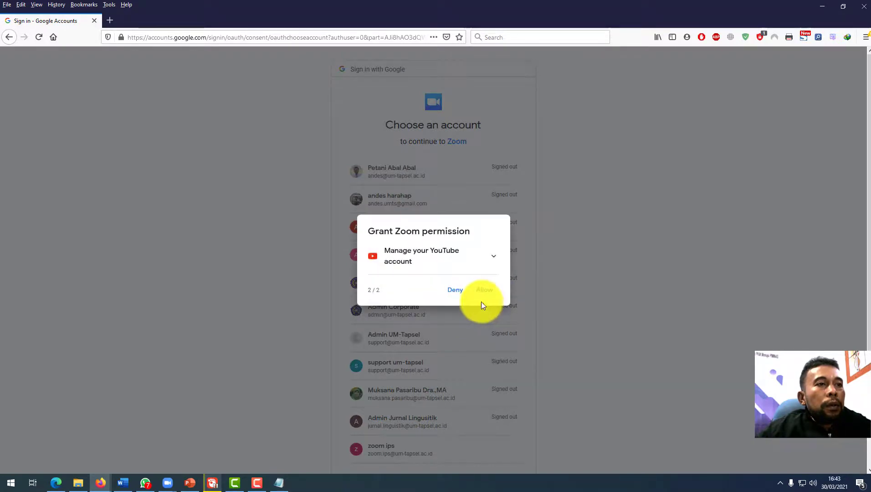
click(487, 293)
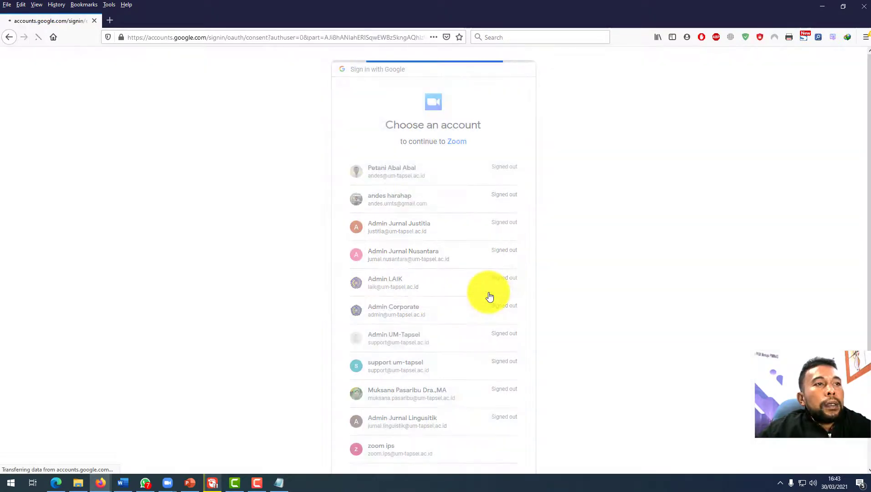
click(498, 387)
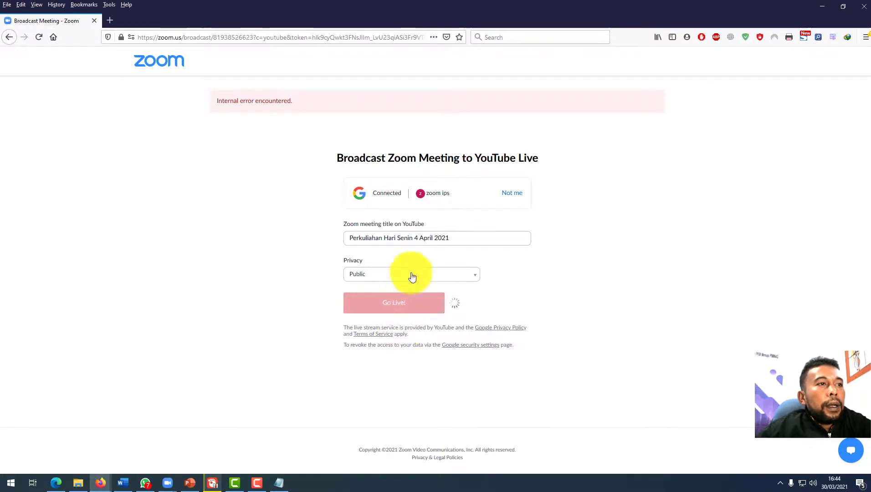
Keep the YouTube Live broadcast privacy at Public, then minimize the browser.
click(459, 274)
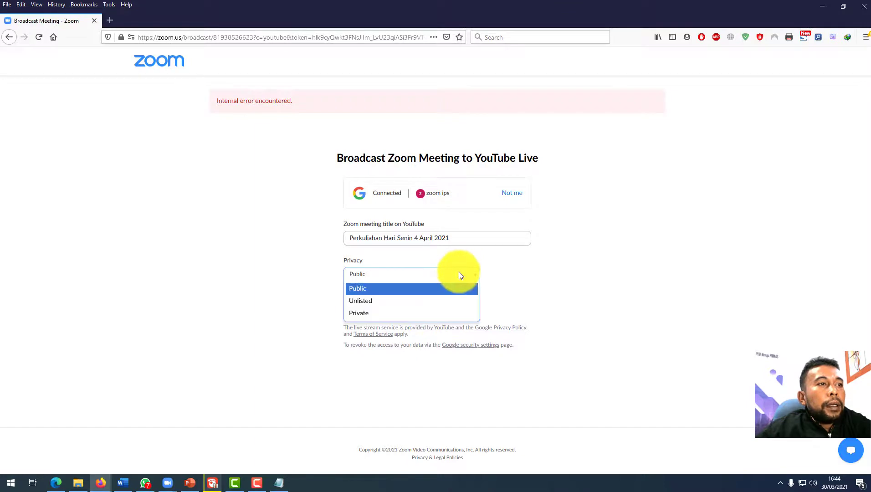
click(549, 288)
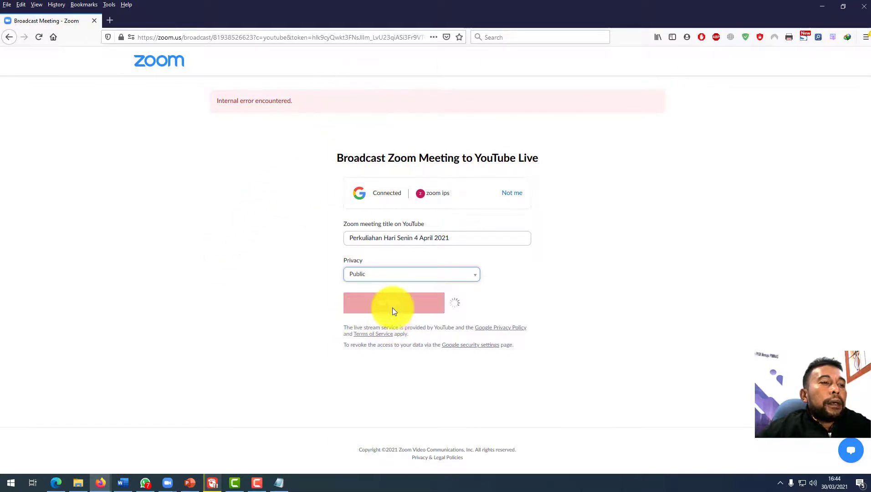
click(824, 8)
Start More > Live on Facebook, dismiss the saved-login list, and close the browser.
click(551, 467)
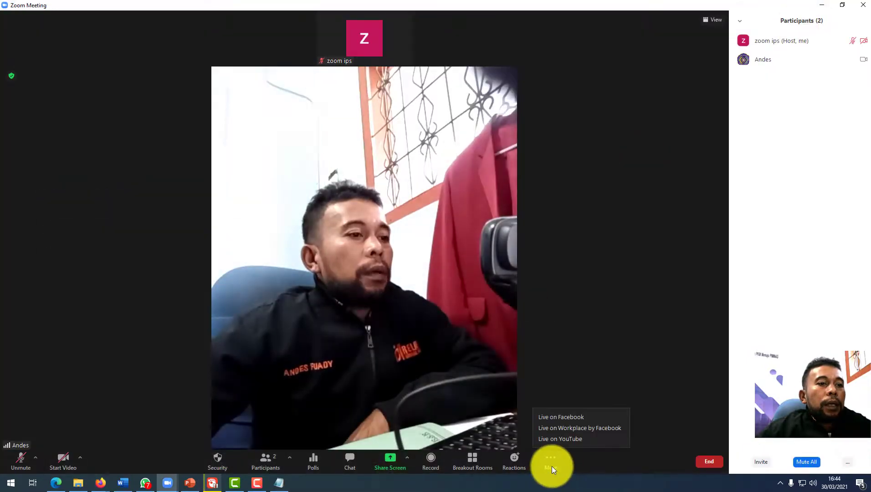
click(568, 416)
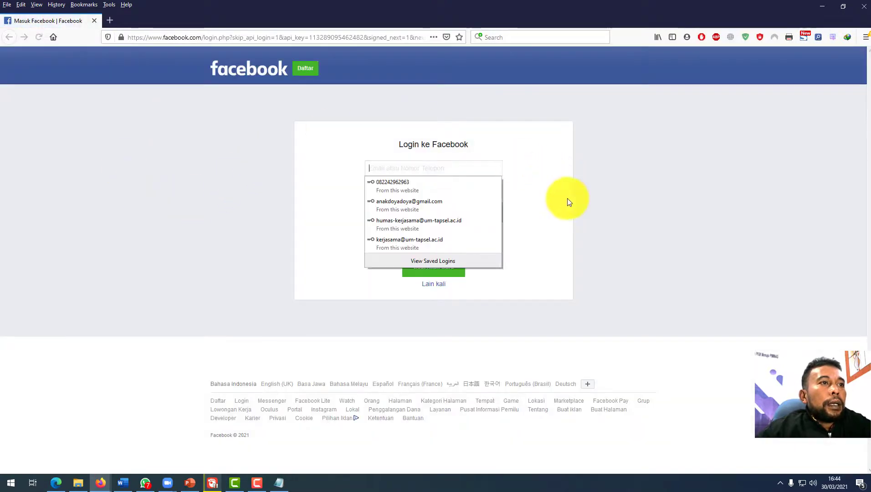
click(567, 199)
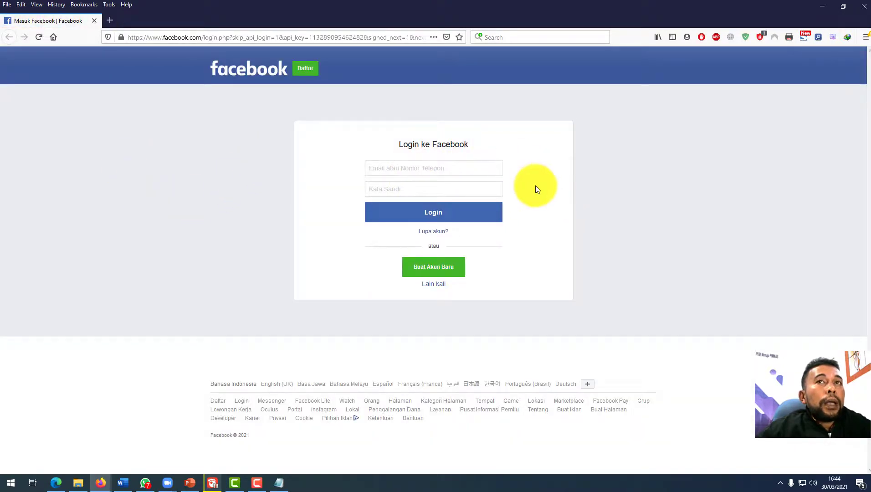
click(864, 14)
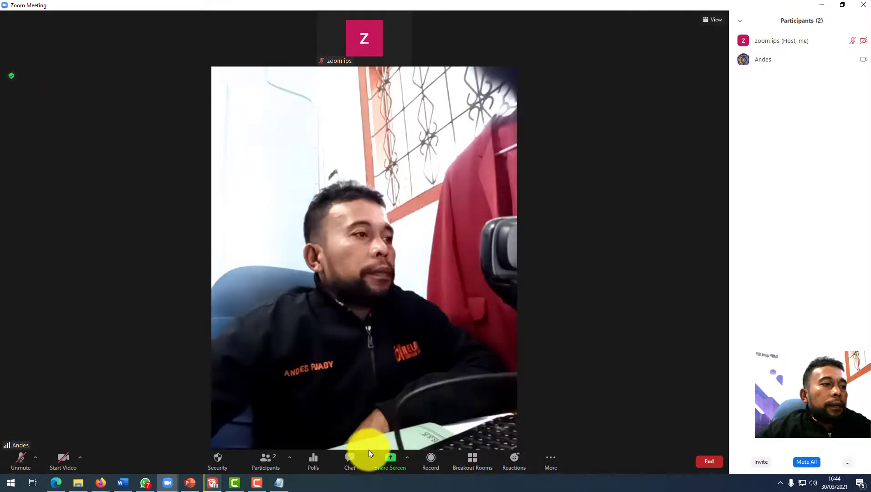
Make the other participant a co-host from their More menu and confirm with Yes.
click(103, 488)
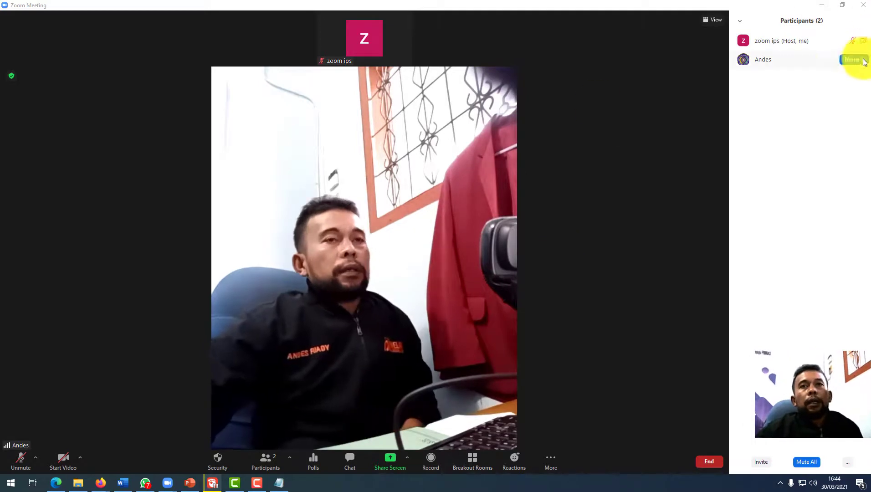
mouse_move(791, 59)
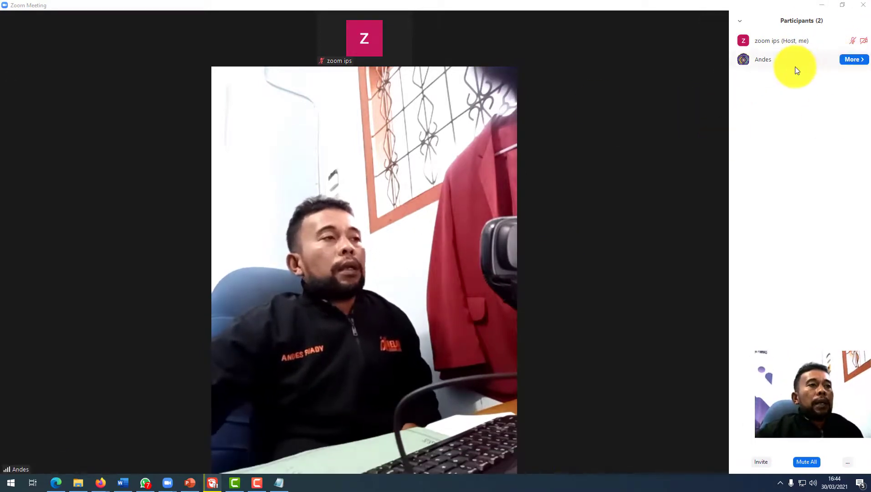
click(859, 60)
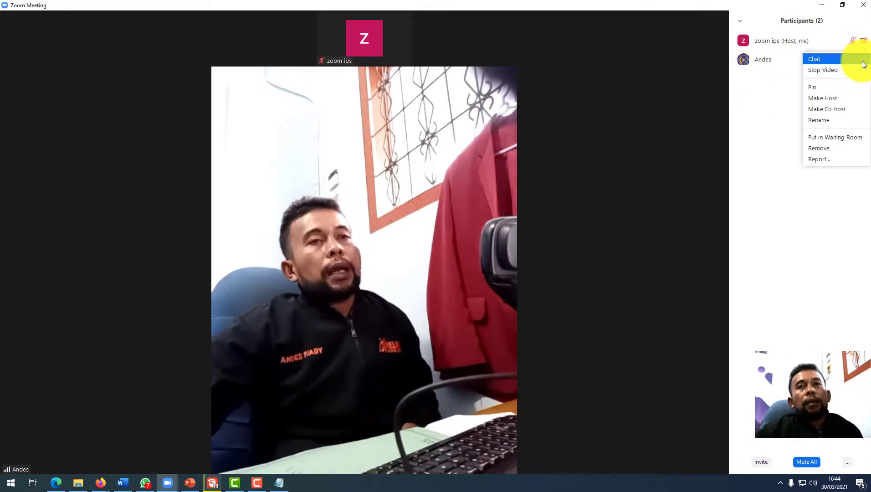
click(758, 101)
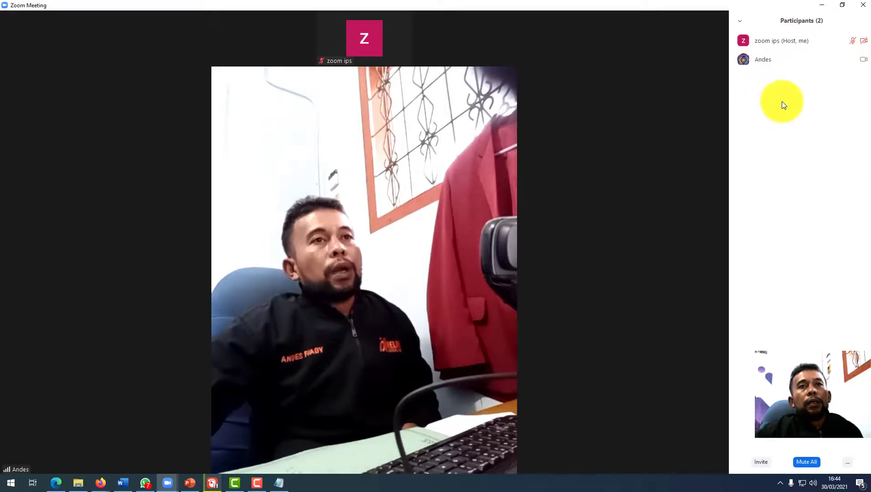
mouse_move(801, 64)
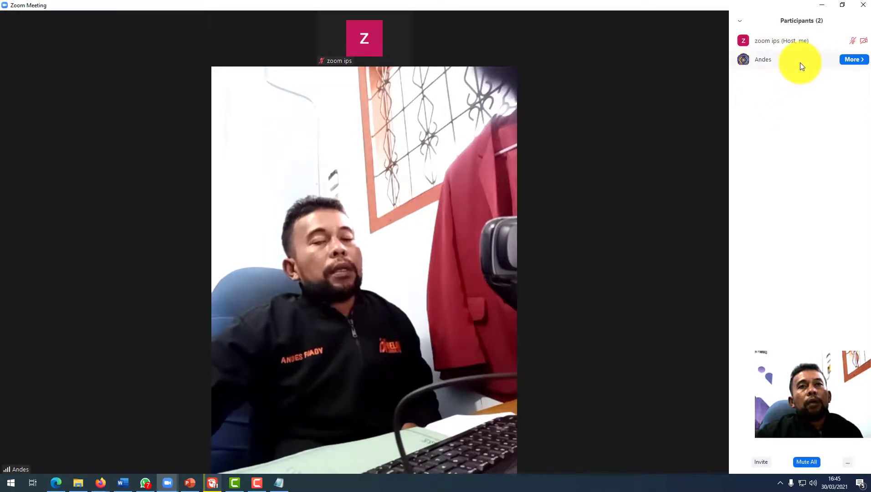
click(854, 60)
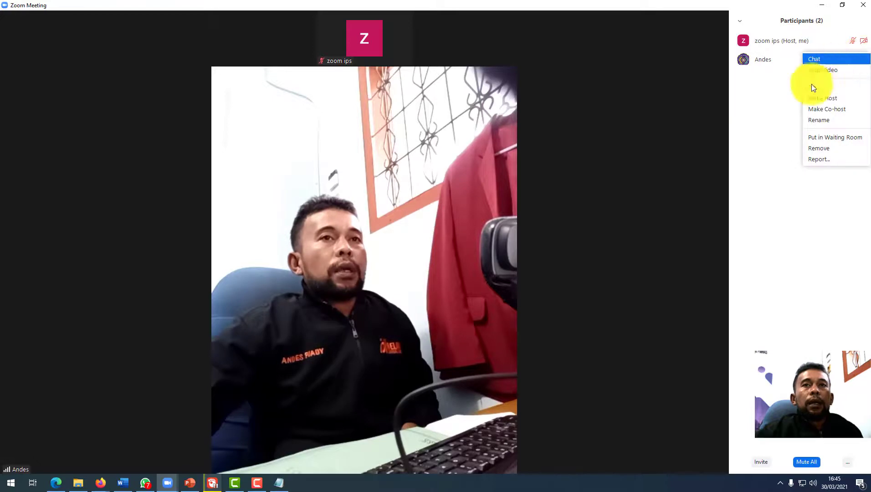
click(844, 110)
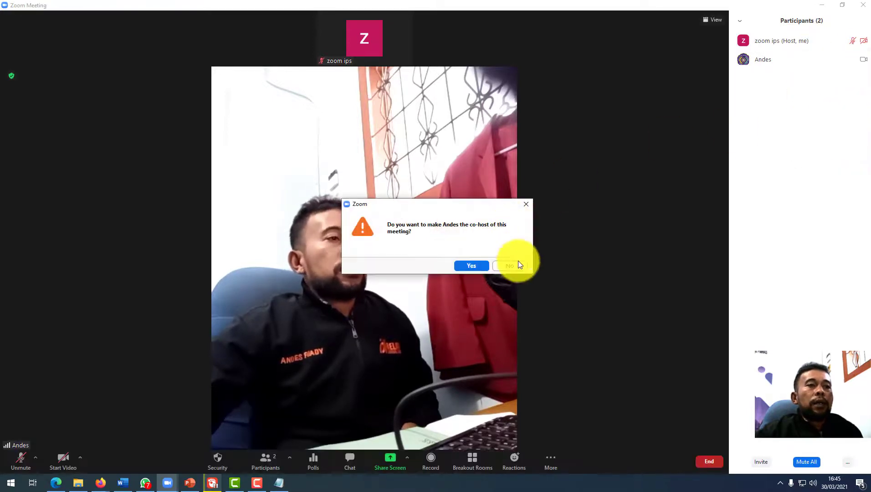
click(473, 268)
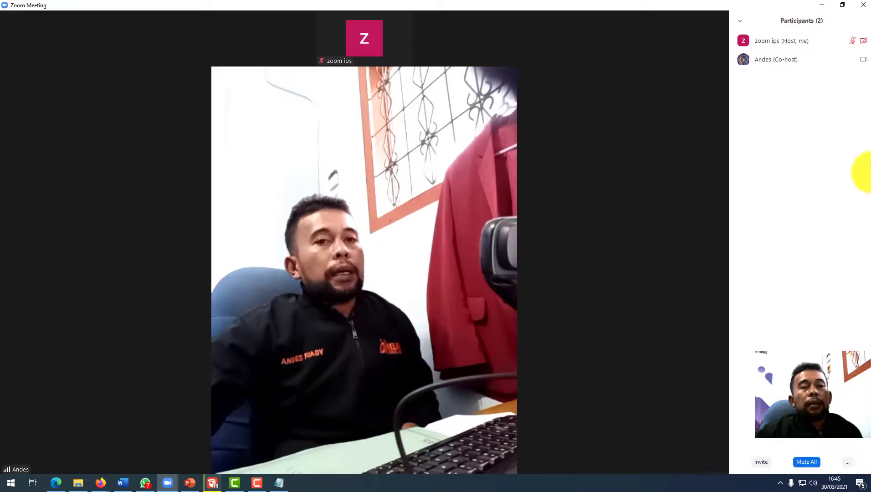
Remove the participant's co-host permissions so they are a regular attendee.
mouse_move(762, 54)
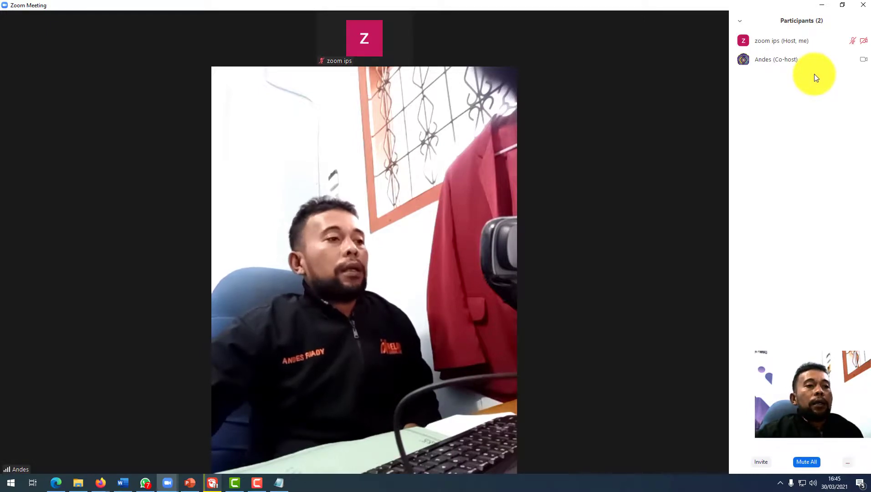
click(861, 60)
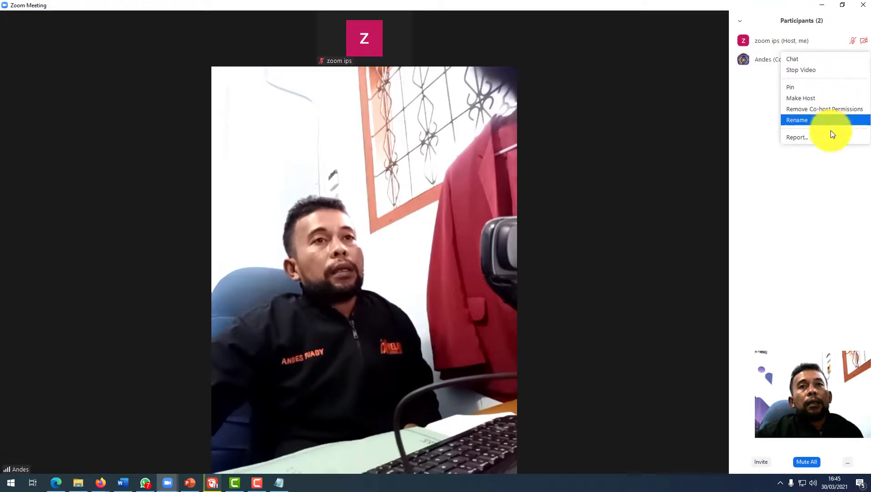
click(818, 111)
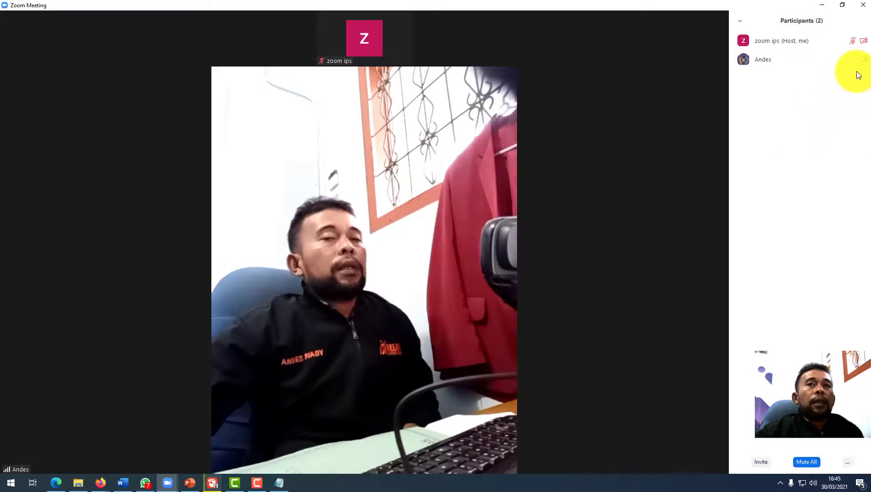
click(852, 60)
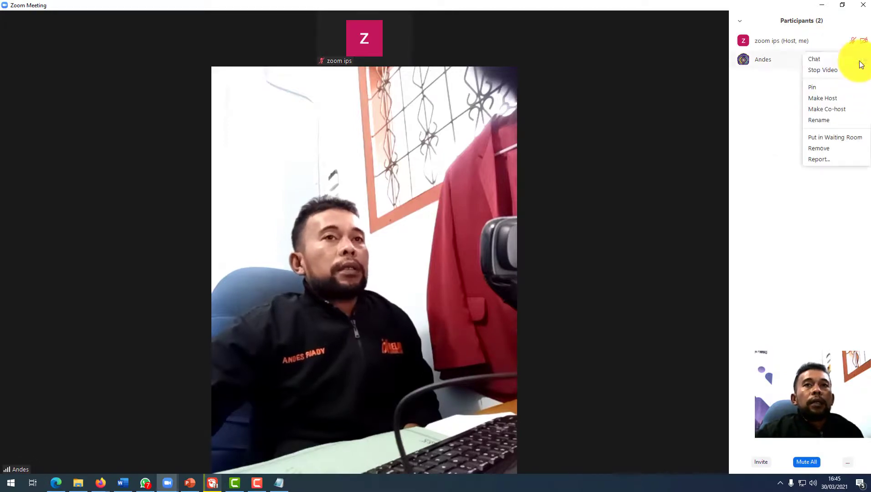
click(752, 132)
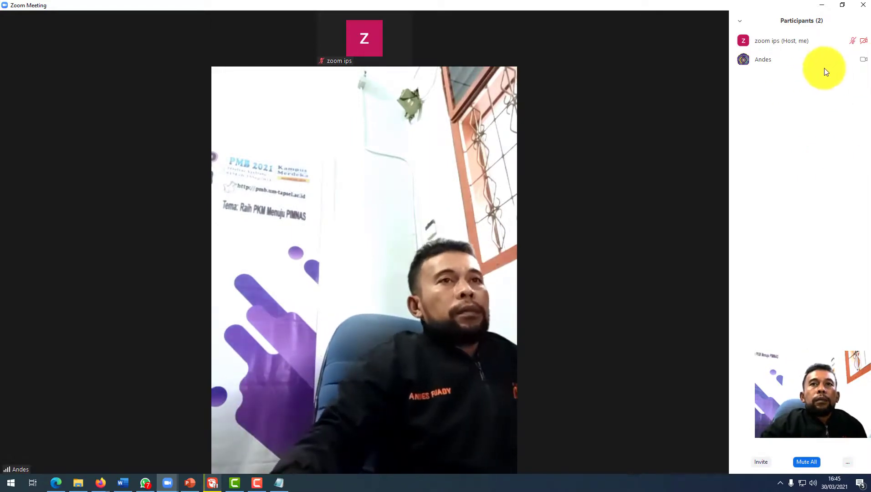
click(866, 61)
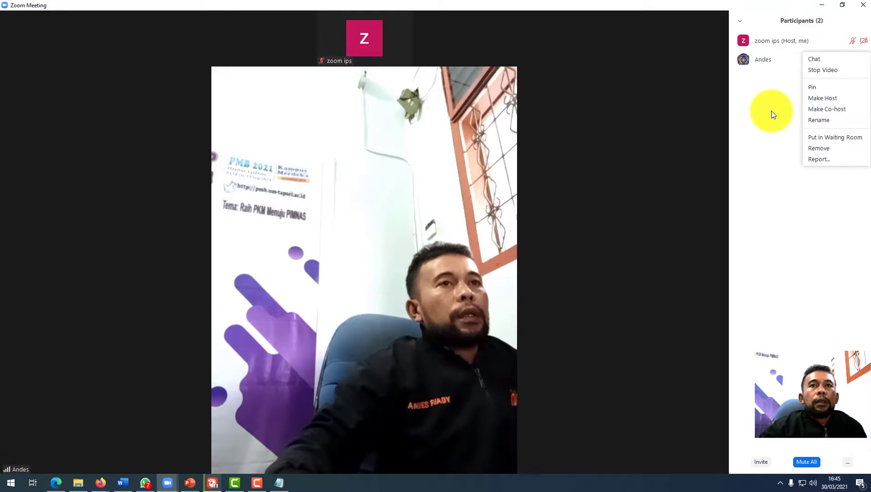
click(665, 120)
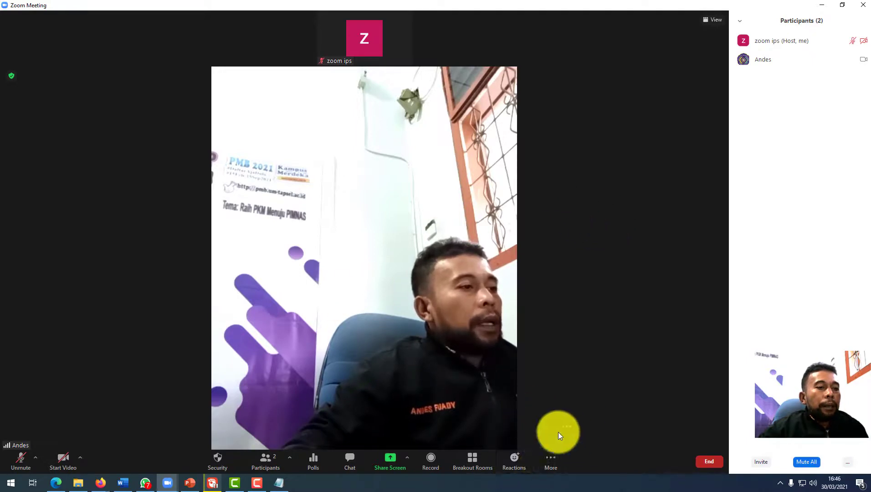
click(472, 461)
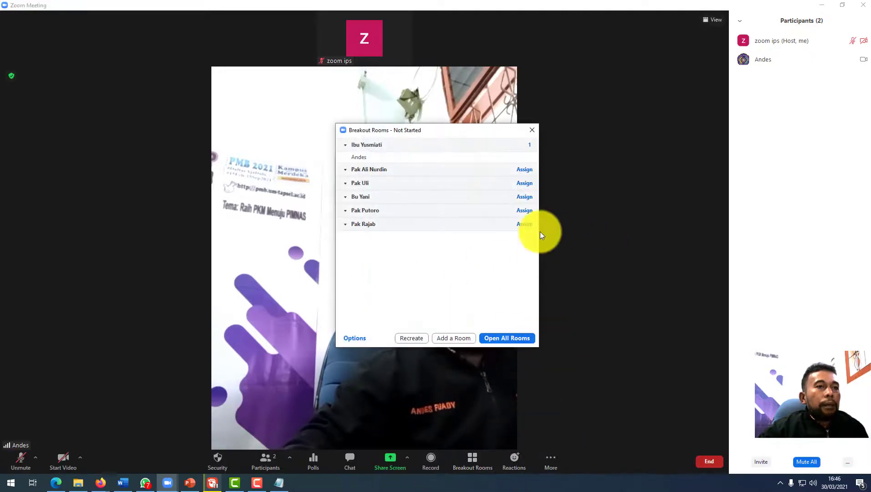
click(531, 131)
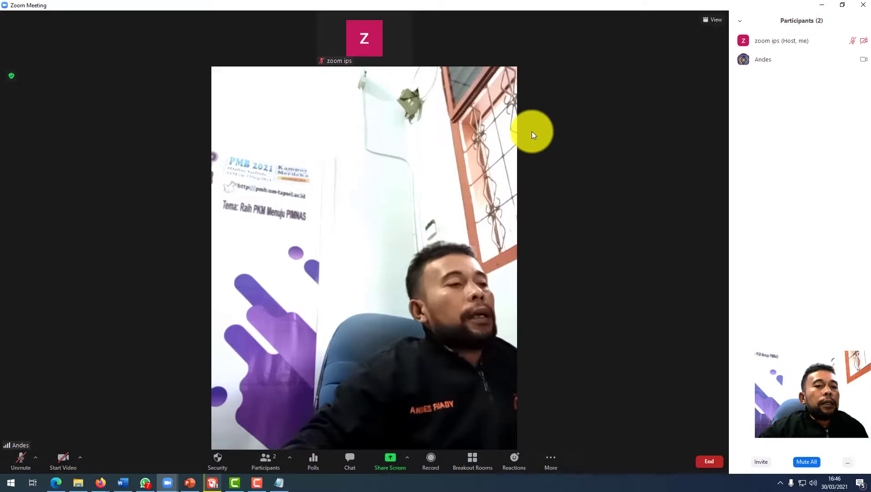
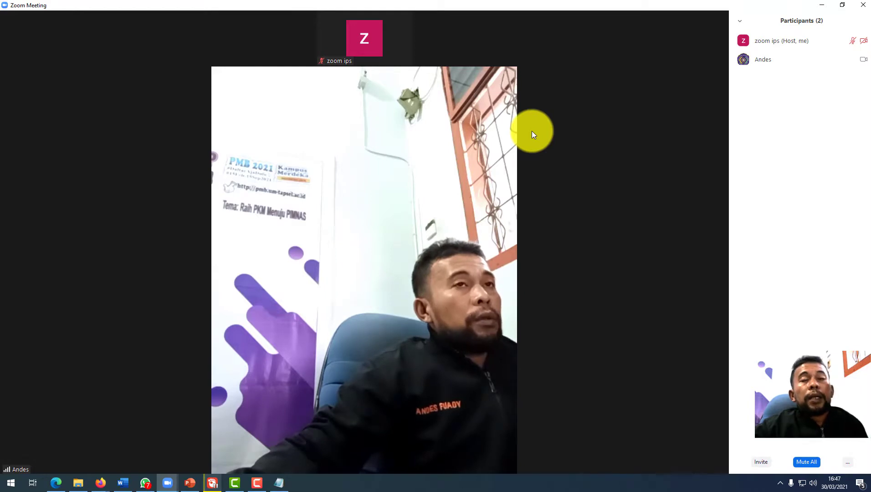
In the Share Screen picker, select Mars Muhammadiyah, then the Pendahuluan(1).pptx window, and view the advanced options.
mouse_move(448, 202)
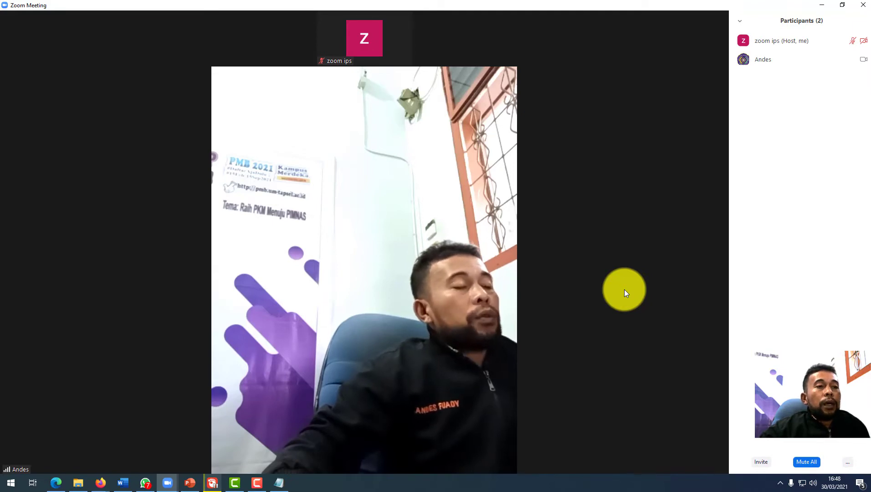
mouse_move(624, 292)
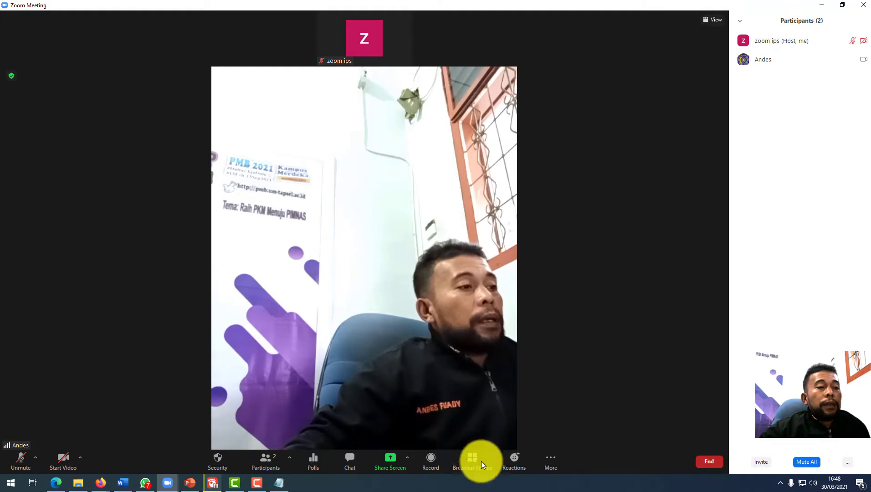
click(398, 462)
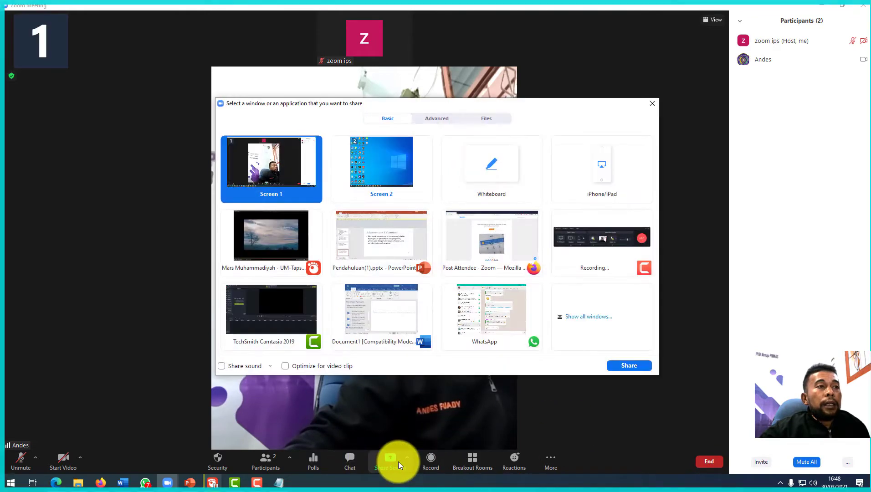
click(277, 245)
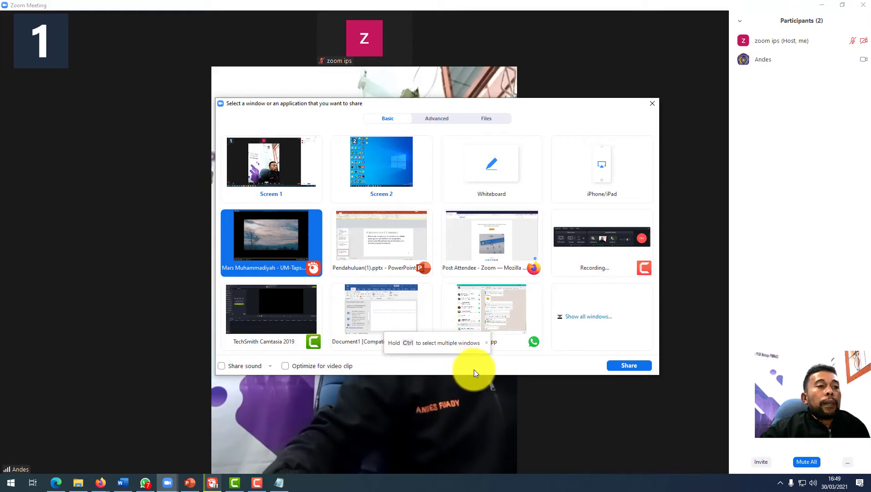
click(395, 240)
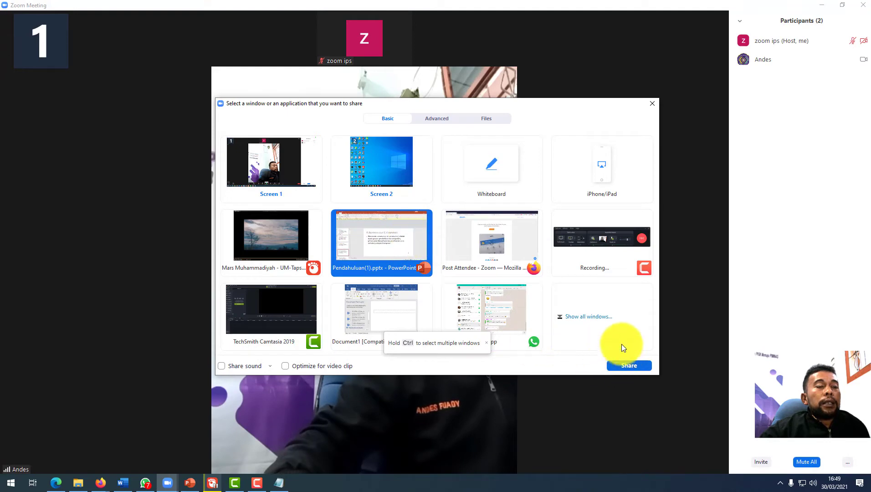
click(436, 118)
click(486, 119)
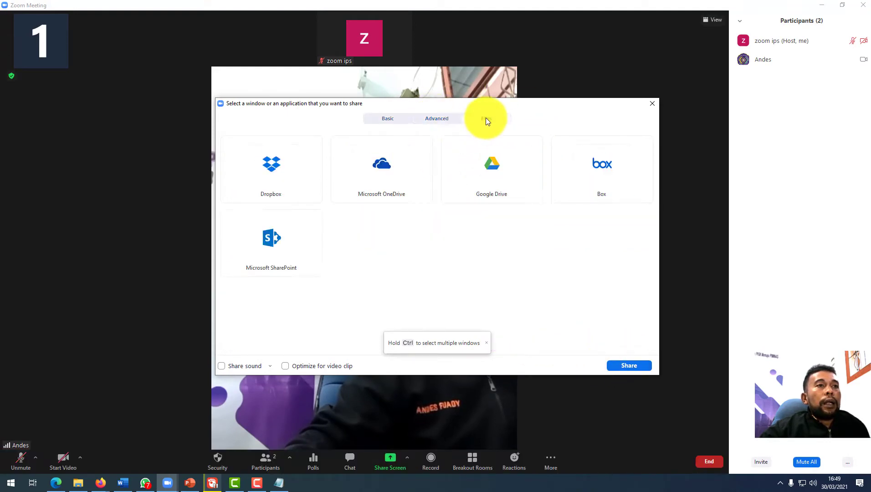
click(383, 119)
click(436, 118)
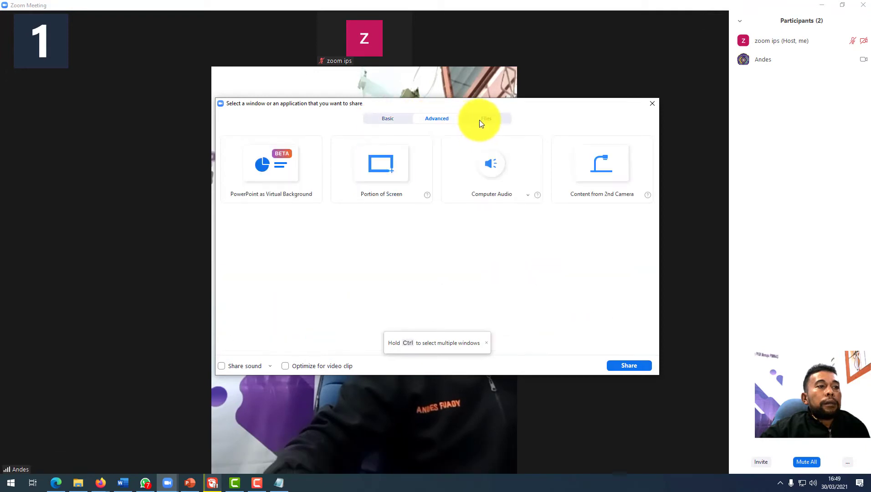
click(485, 119)
click(390, 120)
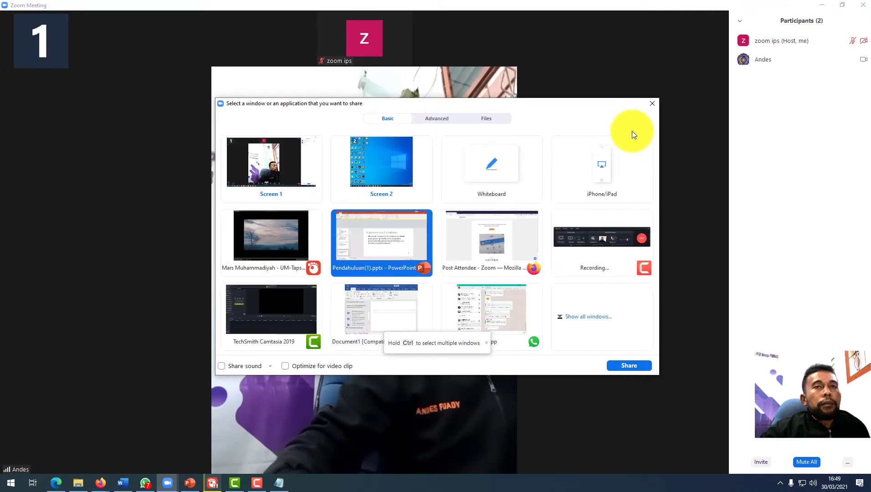
Close the share picker without sharing and bring Camtasia's recorder controls back up from the taskbar.
click(654, 106)
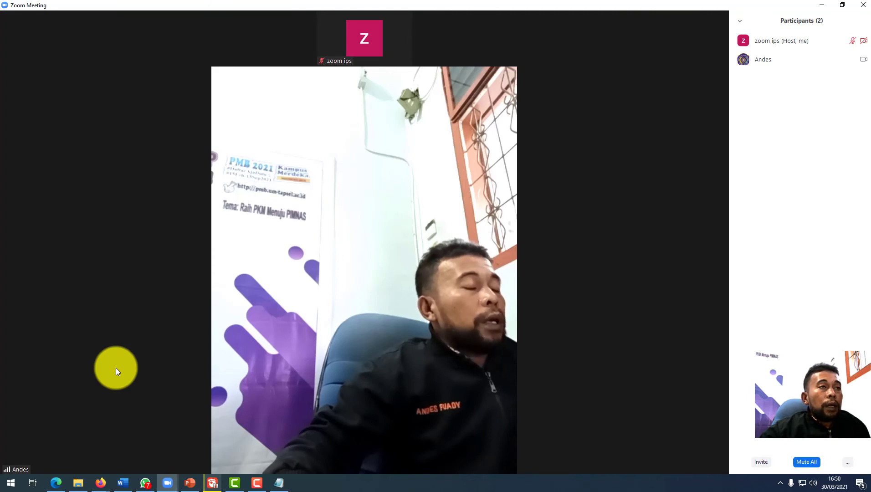
mouse_move(113, 368)
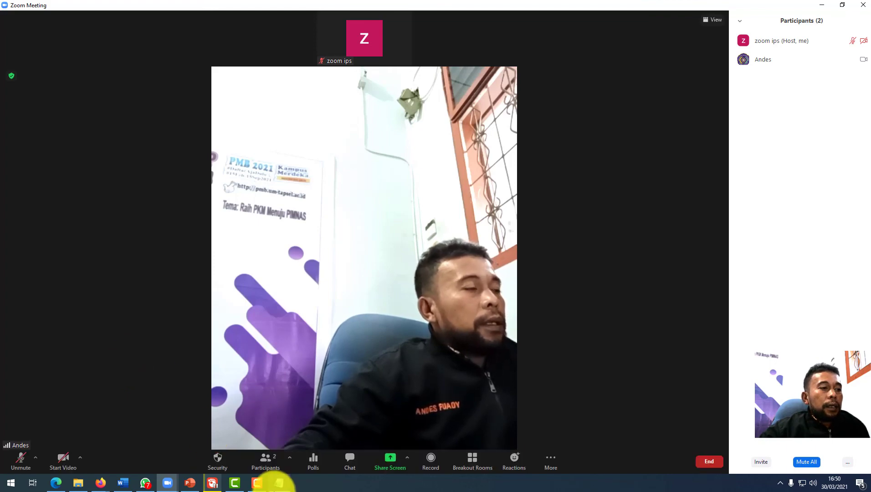
mouse_move(257, 462)
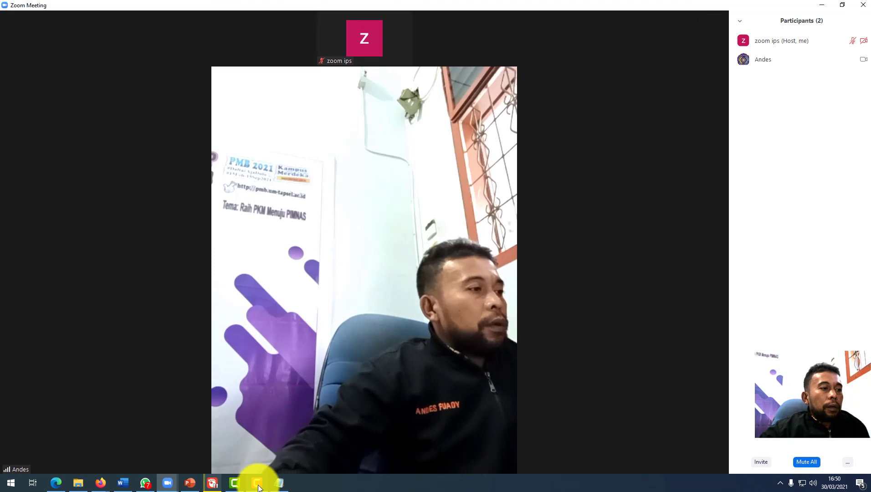
mouse_move(257, 482)
click(282, 461)
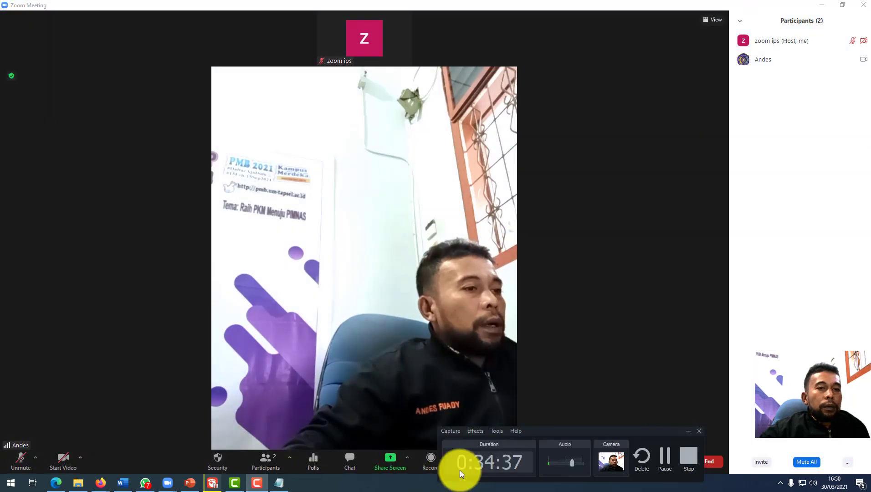